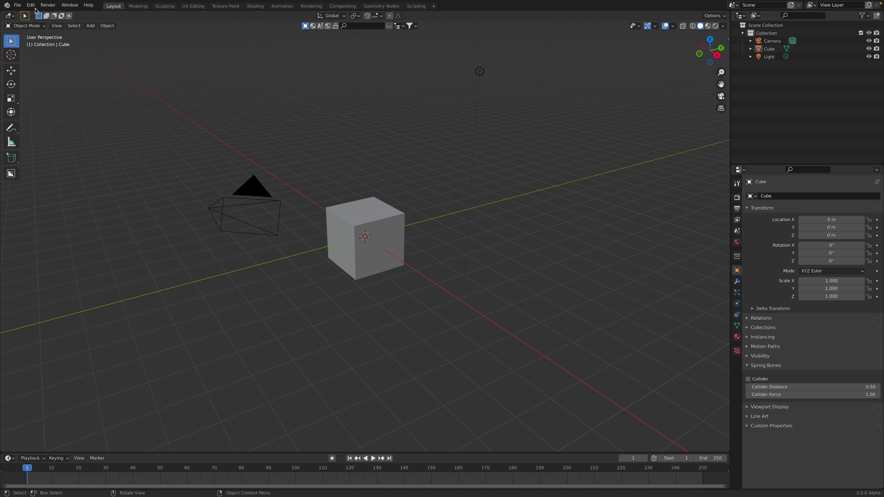
# Open the add-on preferences, review the BlenderKit Online Asset Library settings in an enlarged window, and close the preferences.
pyautogui.click(30, 5)
pyautogui.click(59, 119)
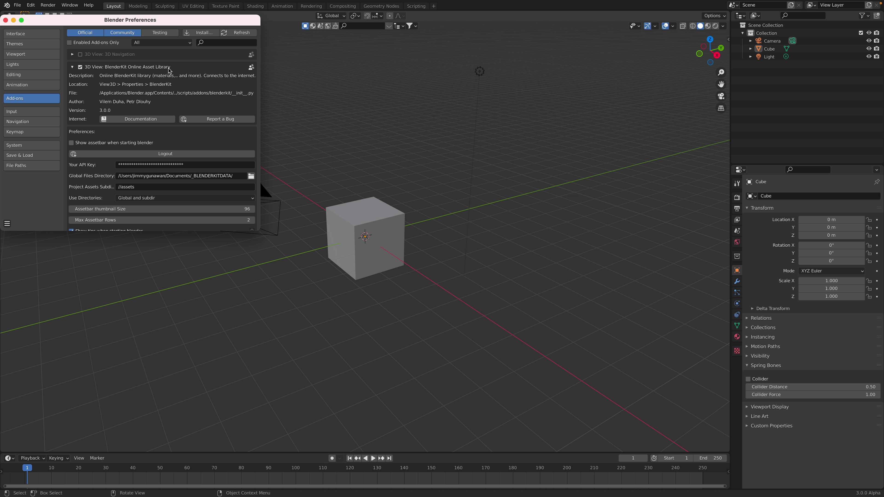
pyautogui.click(76, 67)
pyautogui.click(76, 67)
pyautogui.moveTo(127, 20); pyautogui.dragTo(233, 33)
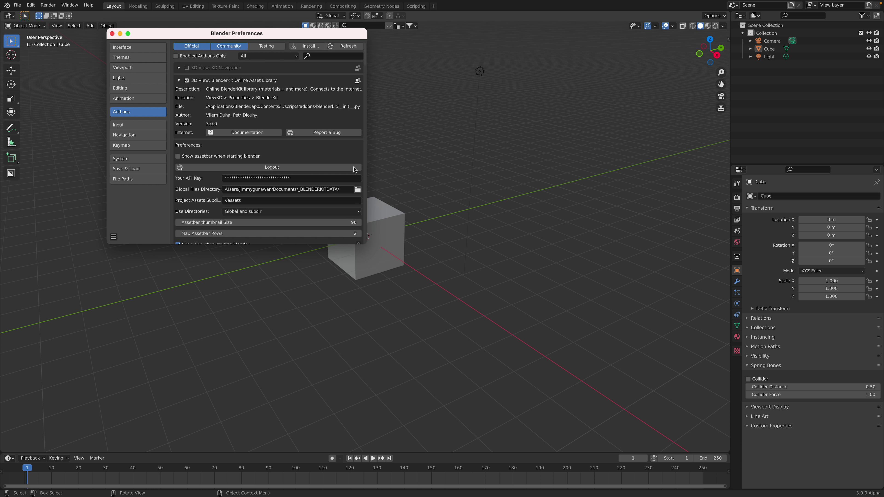
pyautogui.moveTo(367, 240); pyautogui.dragTo(504, 405)
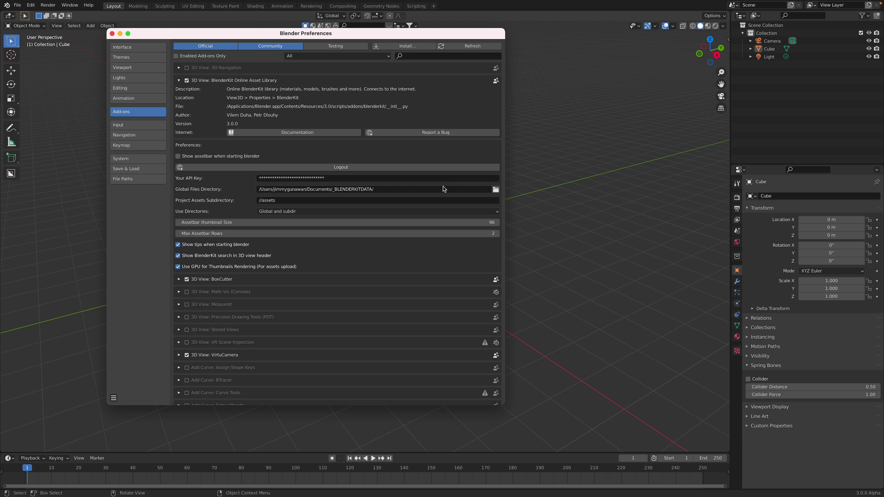
pyautogui.click(112, 34)
# Show the splash screen to check the program version, and dismiss it.
pyautogui.click(7, 5)
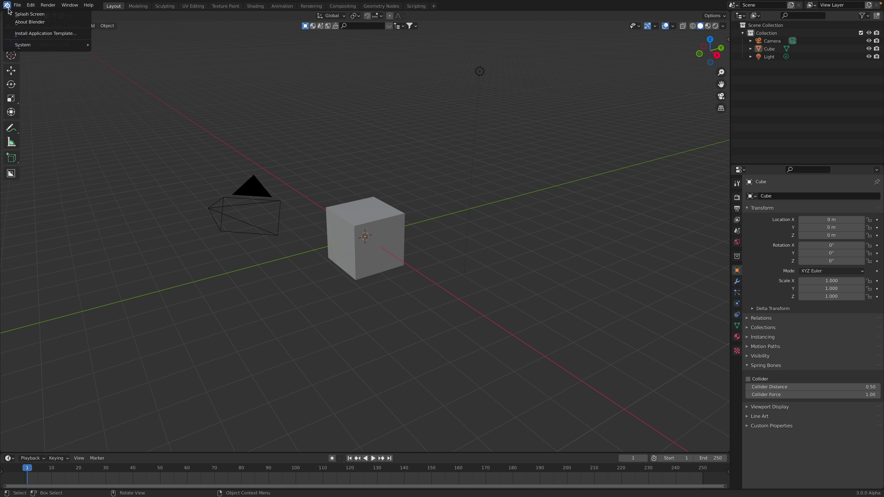
pyautogui.click(11, 14)
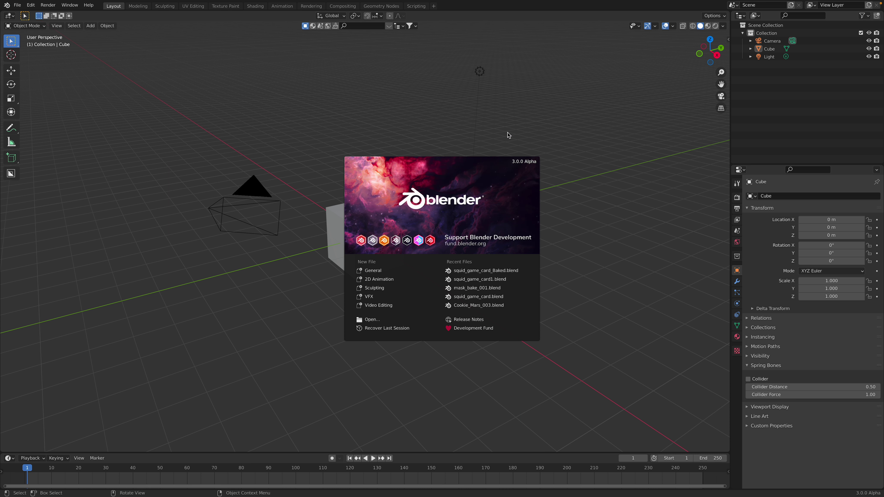
pyautogui.click(491, 164)
# Delete the default cube, camera and light from the scene.
pyautogui.press('a')
pyautogui.press('Delete')
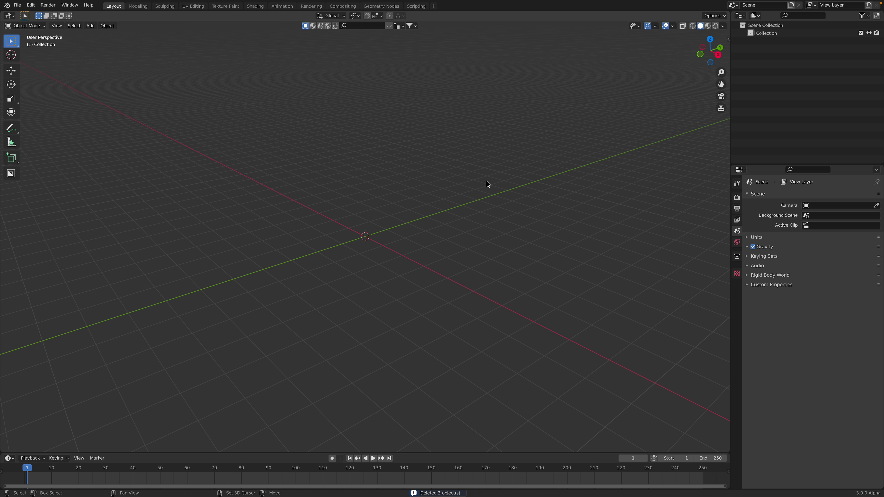
pyautogui.keyDown('shift'); pyautogui.moveTo(487, 181); pyautogui.dragTo(476, 195, button='middle'); pyautogui.keyUp('shift')
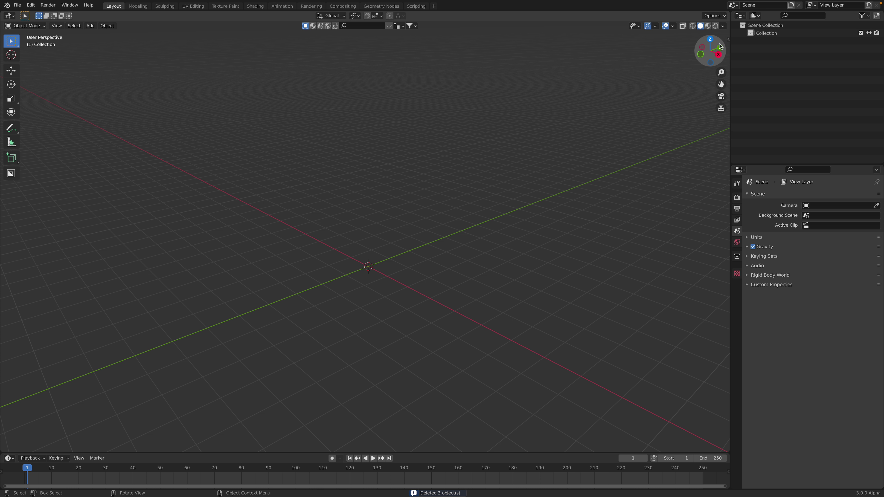
# Show the BlenderKit options in the viewport sidebar and expand its search filters, categories and import settings.
pyautogui.click(727, 39)
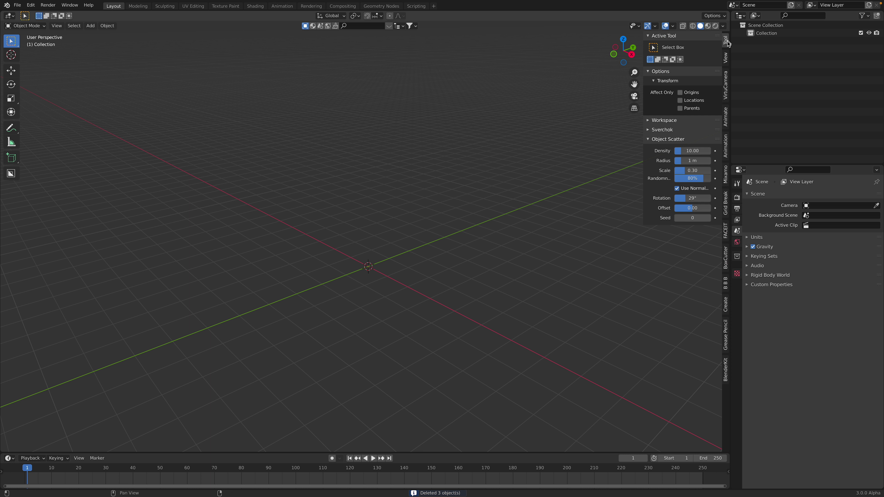
pyautogui.click(727, 370)
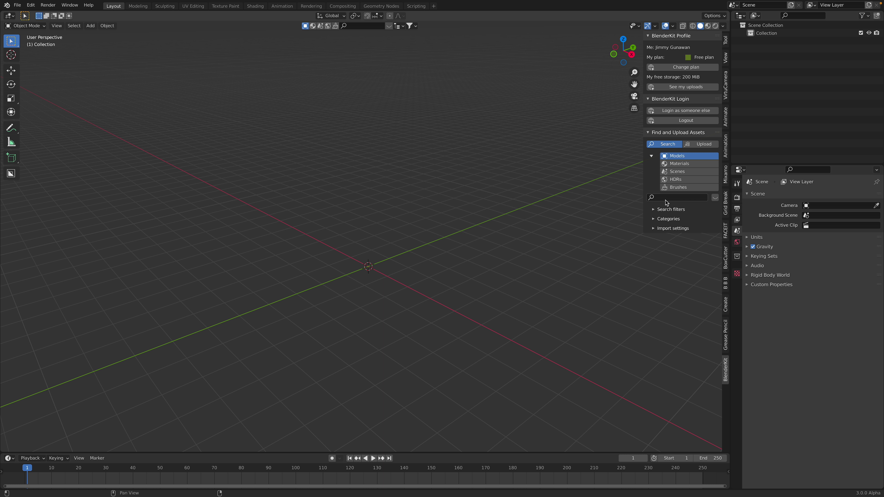
pyautogui.click(654, 210)
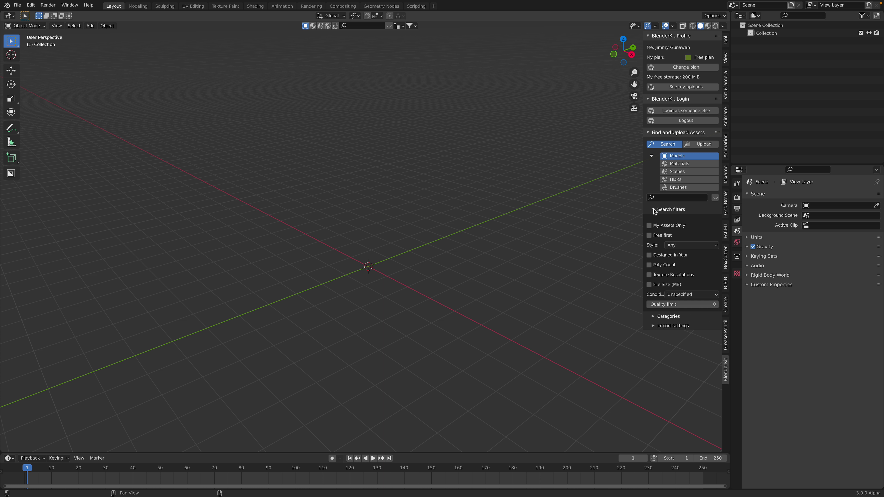
pyautogui.click(654, 316)
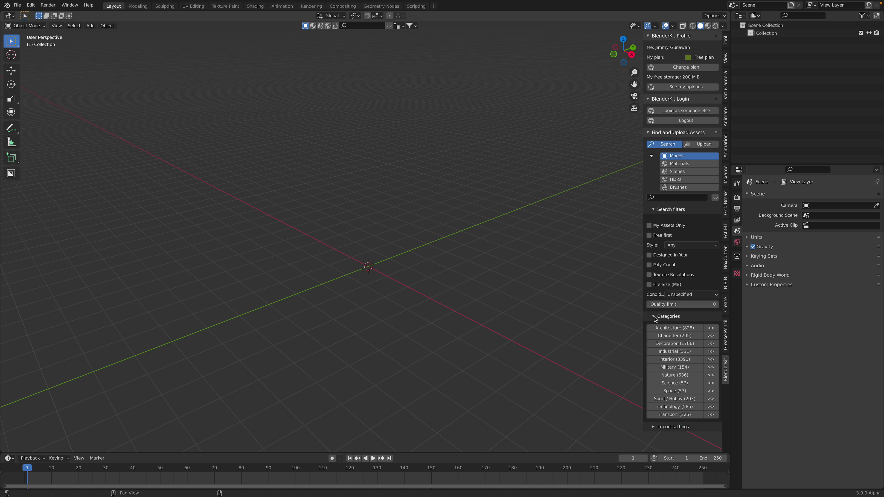
pyautogui.click(657, 427)
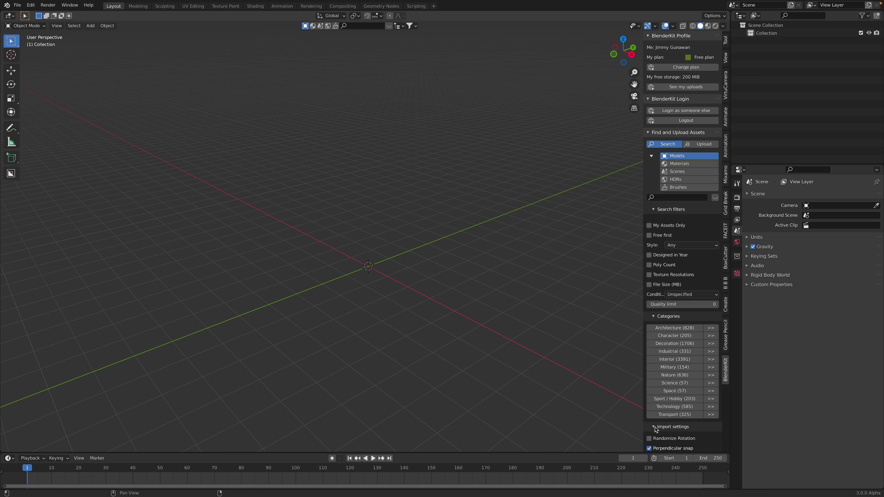
pyautogui.scroll(-2, 662, 429)
pyautogui.scroll(2, 671, 404)
# Switch to the web browser to view the Squid Game image results, and return to Blender.
pyautogui.press('ctrl')
pyautogui.hotkey('ctrl', 'Right')
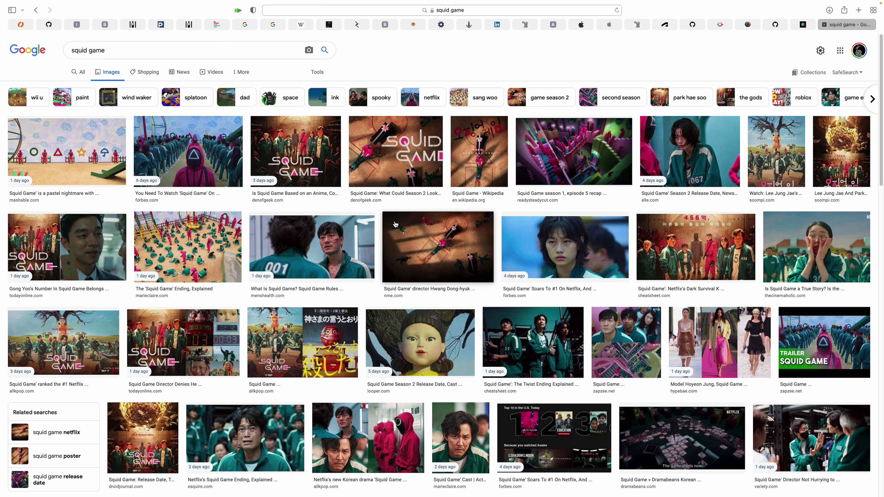
pyautogui.hotkey('ctrl', 'Left')
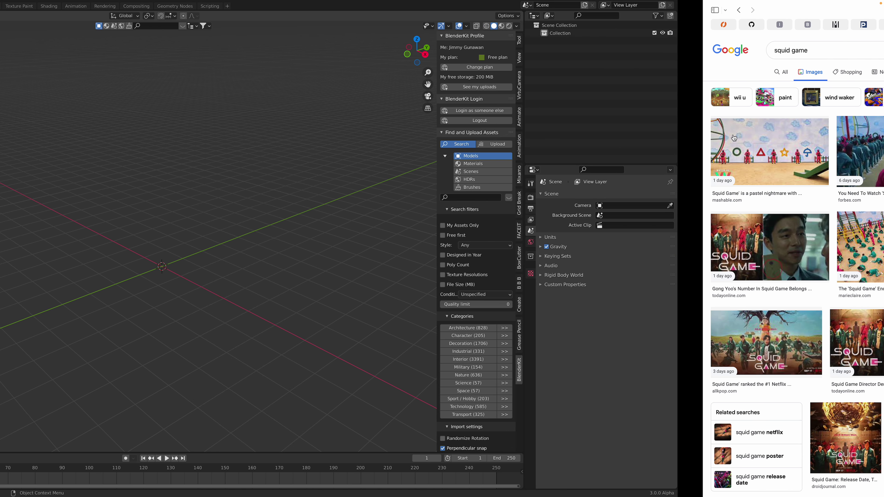
# Search the BlenderKit models for "squid" and place the Squid Game Card on the ground near the world origin.
pyautogui.click(360, 28)
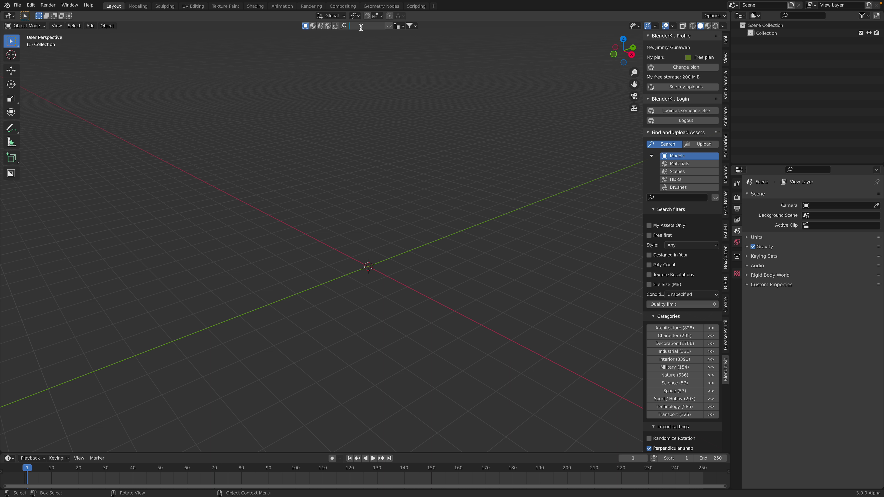
pyautogui.press('Return')
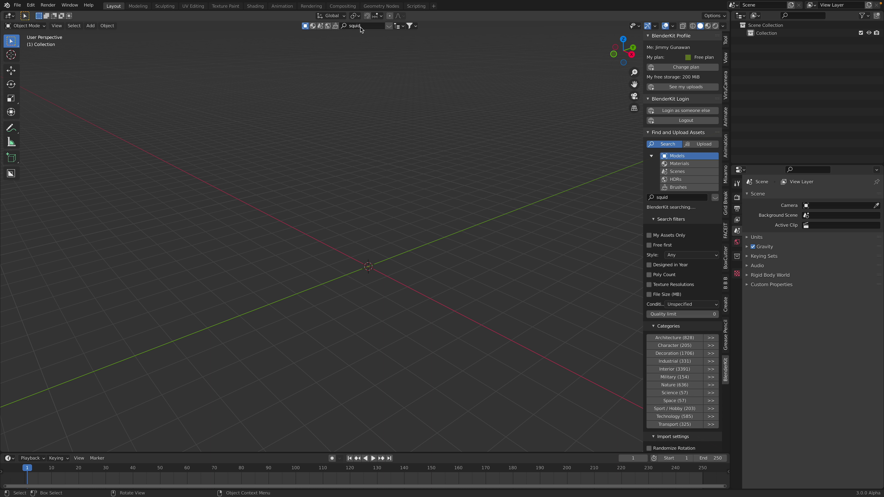
pyautogui.moveTo(41, 51)
pyautogui.moveTo(41, 51); pyautogui.dragTo(317, 219)
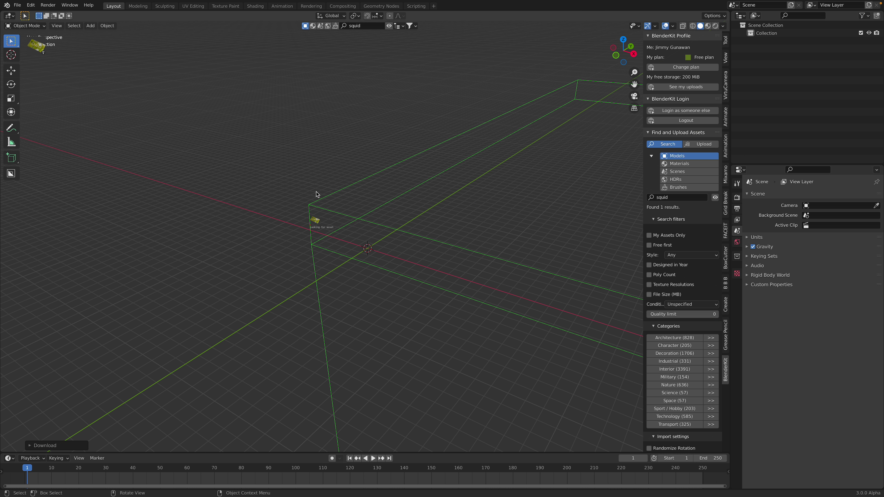
# Scale the Squid Game Card down uniformly to a scale of about 0.117.
pyautogui.moveTo(379, 197); pyautogui.dragTo(569, 237, button='middle')
pyautogui.press('s')
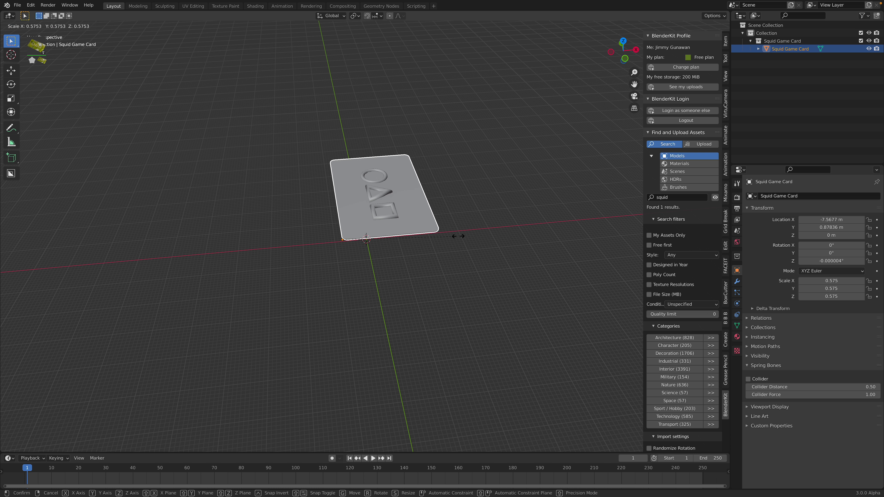
pyautogui.click(404, 237)
pyautogui.scroll(4, 428, 227)
pyautogui.moveTo(431, 225); pyautogui.dragTo(479, 250, button='middle')
pyautogui.press('s')
pyautogui.click(396, 243)
# Move the Squid Game Card along the X axis to an X location of about -3.99 m.
pyautogui.press('g')
pyautogui.press('x')
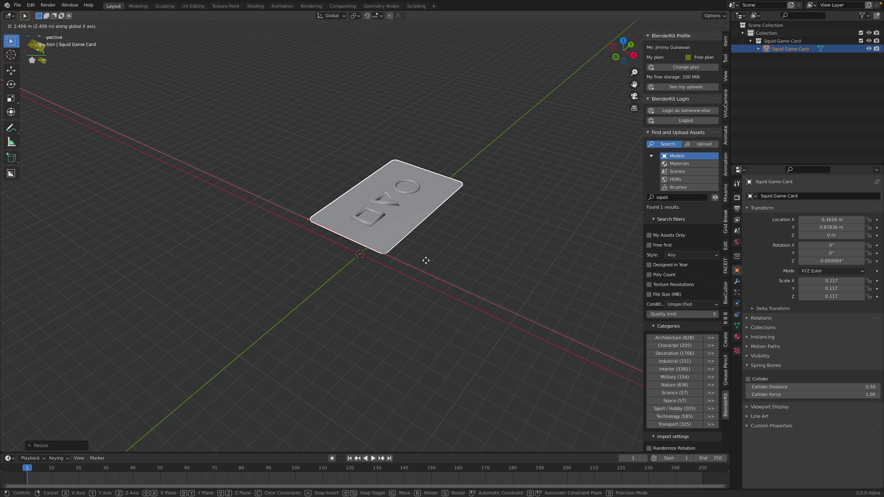
pyautogui.click(454, 263)
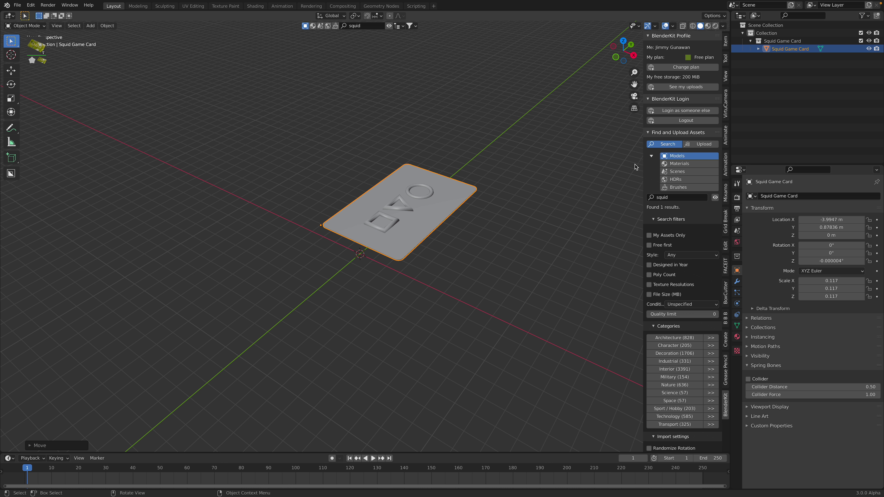
# Open the web page listing the account's own BlenderKit uploads, and return to the scene.
pyautogui.click(691, 90)
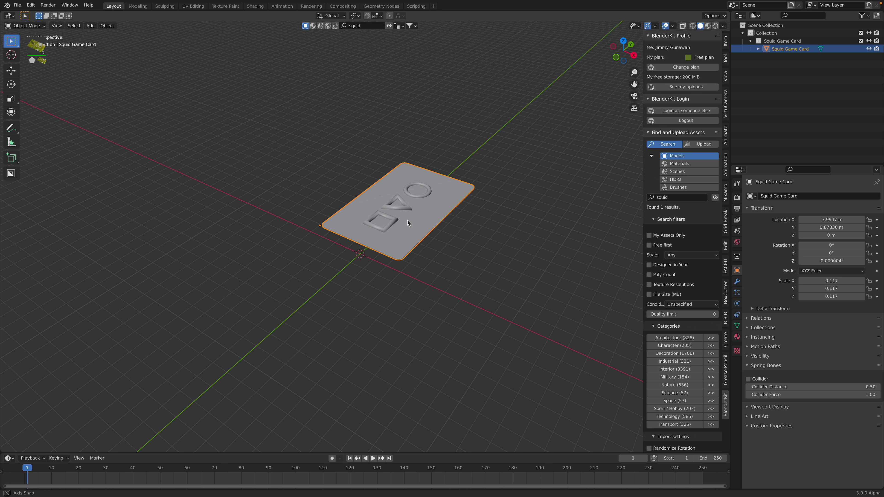
pyautogui.moveTo(412, 222); pyautogui.dragTo(413, 223, button='middle')
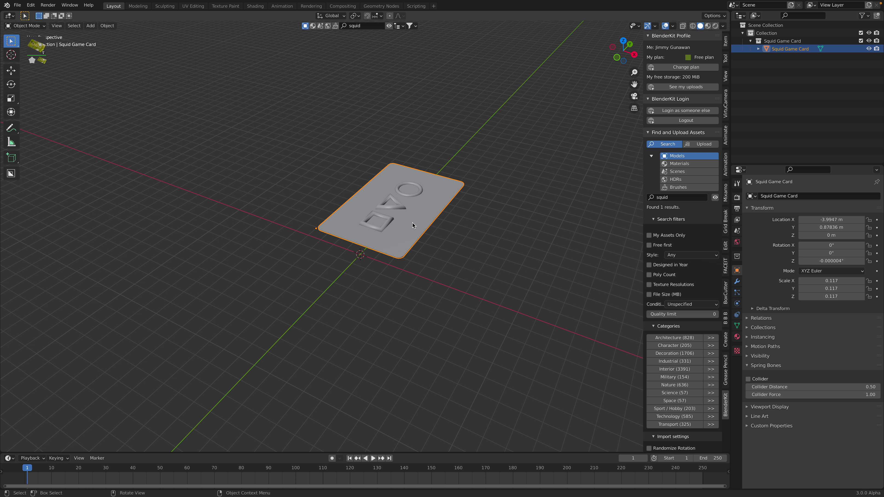
# Rotate the Squid Game Card -90° about the global Y axis.
pyautogui.press('r')
pyautogui.press('y')
pyautogui.press('9')
pyautogui.press('0')
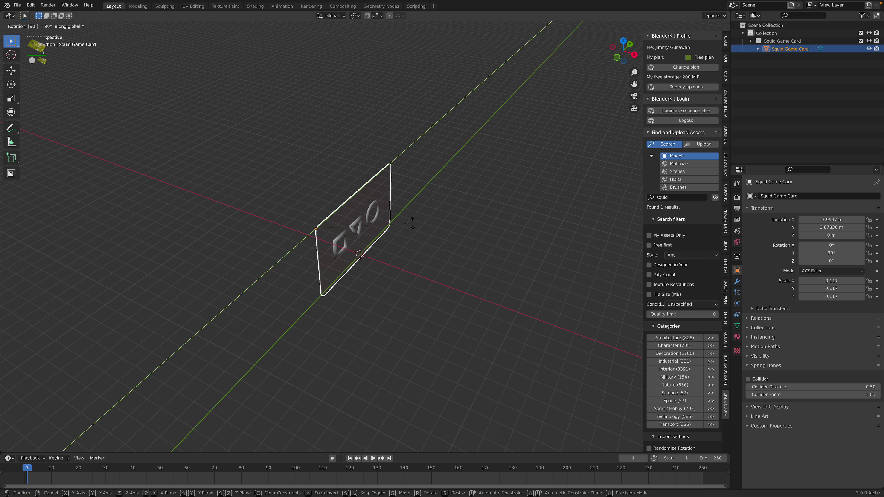
pyautogui.press('-')
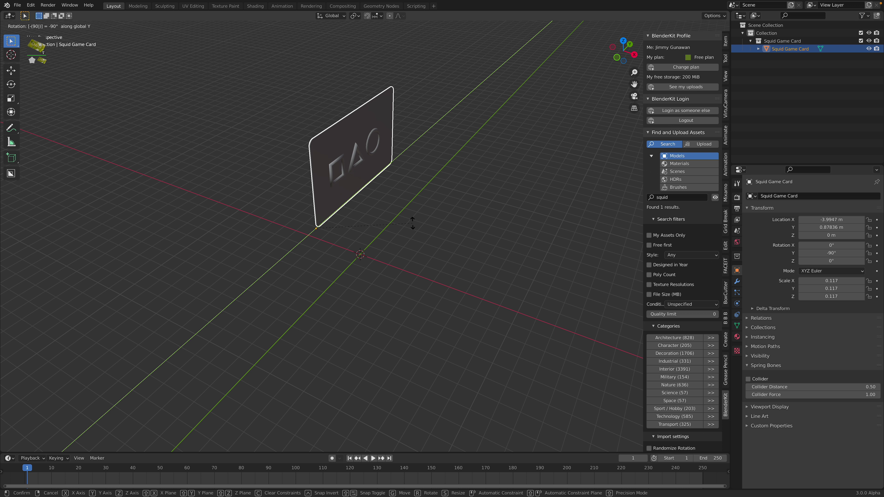
pyautogui.press('Return')
# Rotate the Squid Game Card -90° about the global Z axis so it stands upright along X.
pyautogui.press('r')
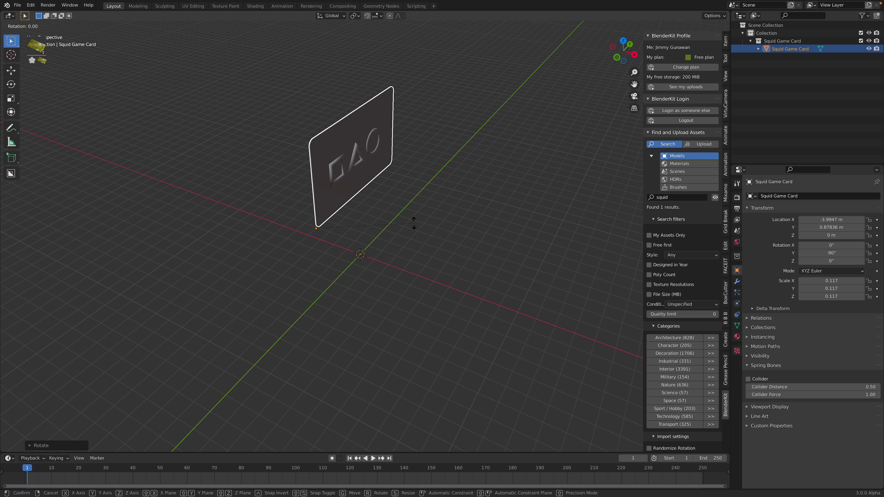
pyautogui.press('z')
pyautogui.press('9')
pyautogui.press('0')
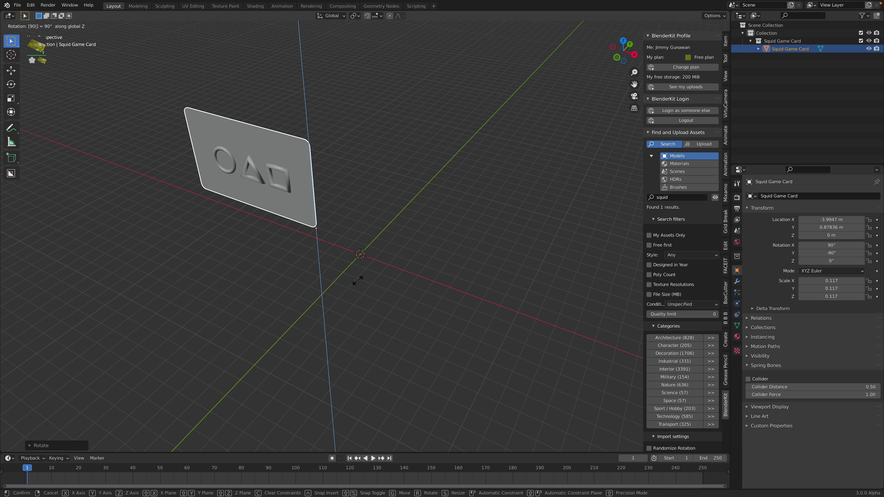
pyautogui.press('Return')
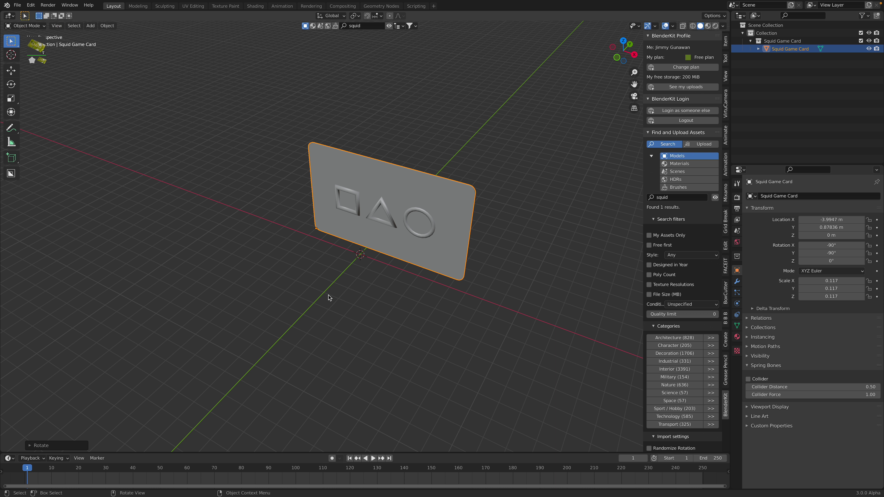
# Move the standing card along the Y axis to a Y location of about 3.35 m.
pyautogui.press('g')
pyautogui.press('y')
pyautogui.click(348, 276)
pyautogui.moveTo(412, 260); pyautogui.dragTo(379, 217, button='middle')
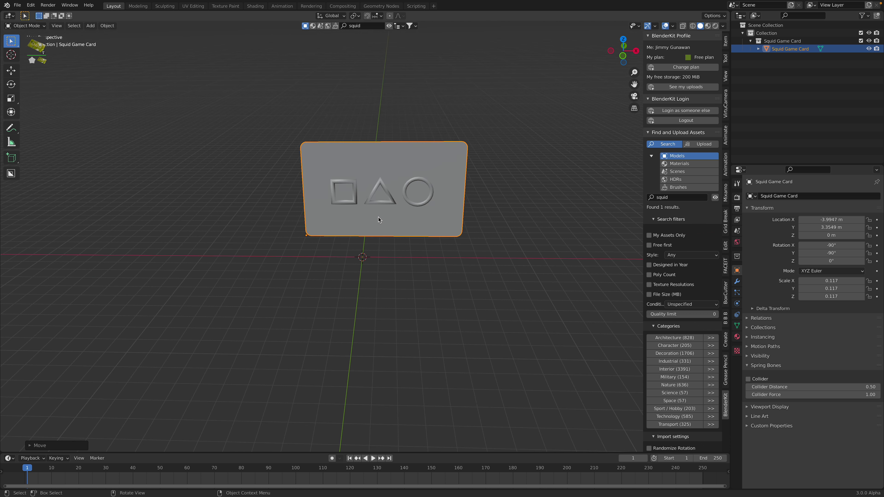
# Switch to the web browser to view the uploaded models in My Assets, and return to Blender.
pyautogui.hotkey('ctrl', 'Right')
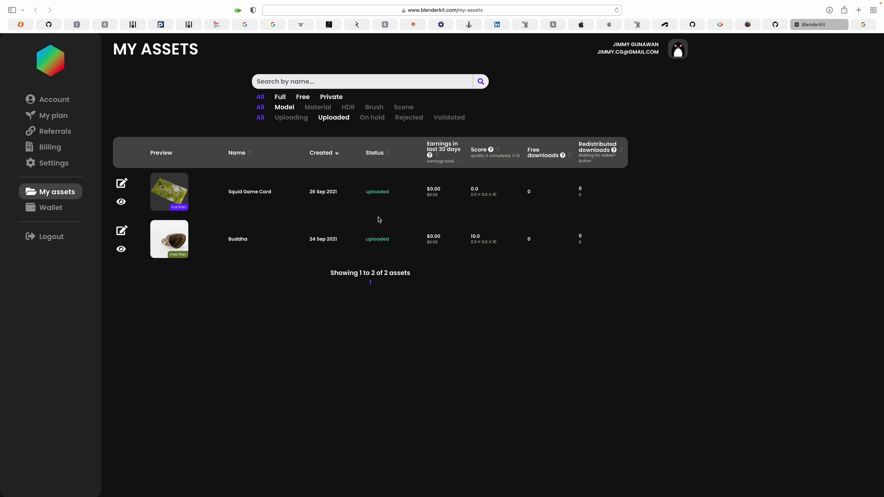
pyautogui.hotkey('ctrl', 'Left')
# Move the card farther back along the Y axis to a Y location of about 5.44 m.
pyautogui.moveTo(378, 217); pyautogui.dragTo(384, 233, button='middle')
pyautogui.press('g')
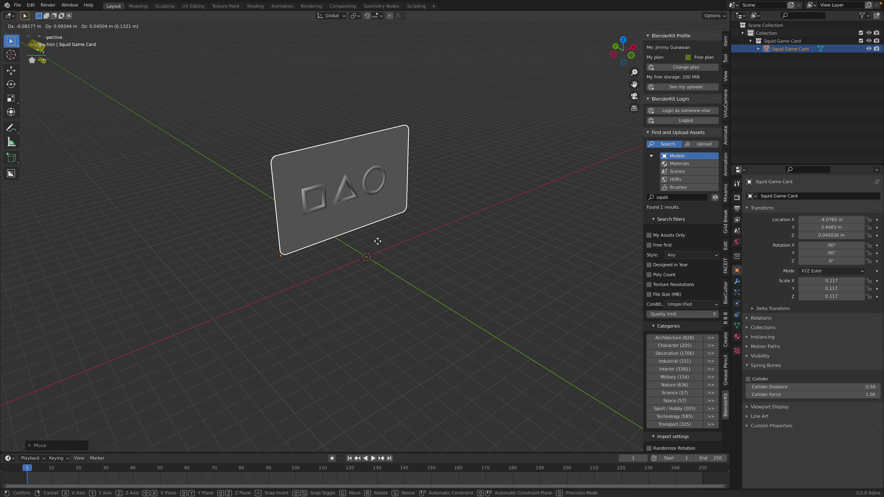
pyautogui.click(380, 238)
pyautogui.moveTo(358, 199); pyautogui.dragTo(258, 90, button='middle')
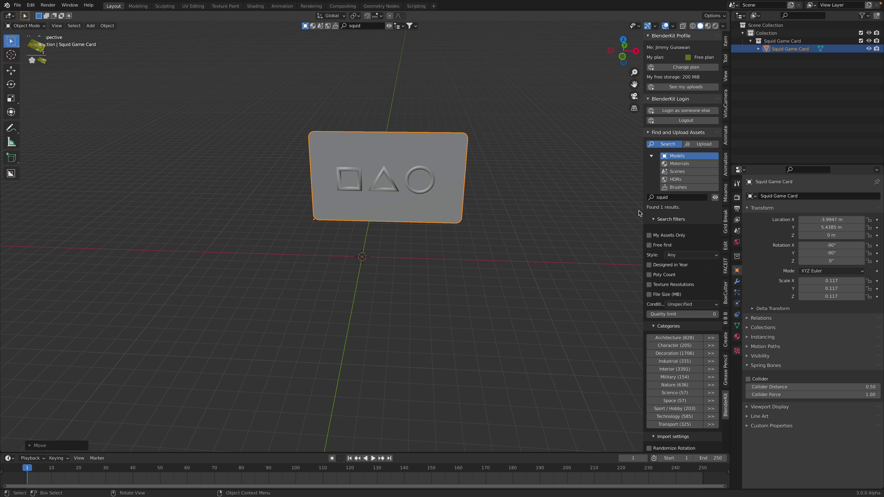
# Rerun the BlenderKit model search for "squid".
pyautogui.click(368, 28)
pyautogui.press('Return')
pyautogui.click(675, 196)
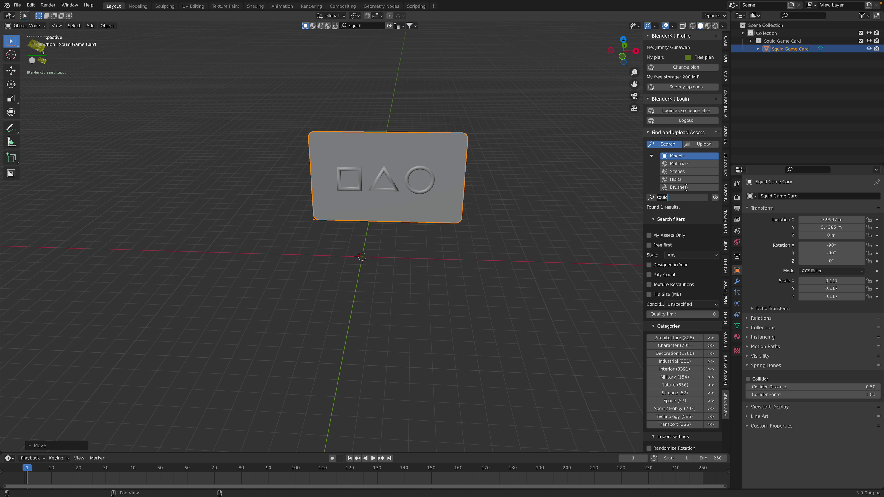
pyautogui.press('Return')
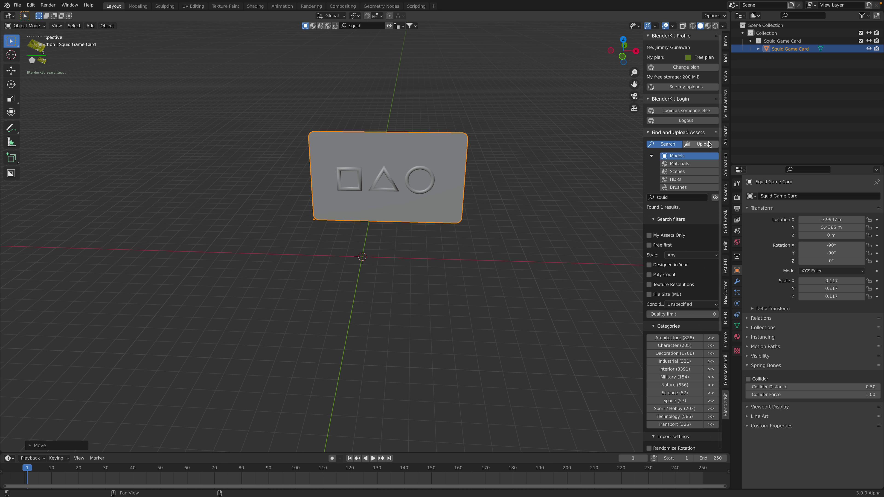
# Make the top-level Collection active and search the BlenderKit models for "buddha".
pyautogui.moveTo(505, 131); pyautogui.dragTo(472, 111, button='middle')
pyautogui.click(765, 33)
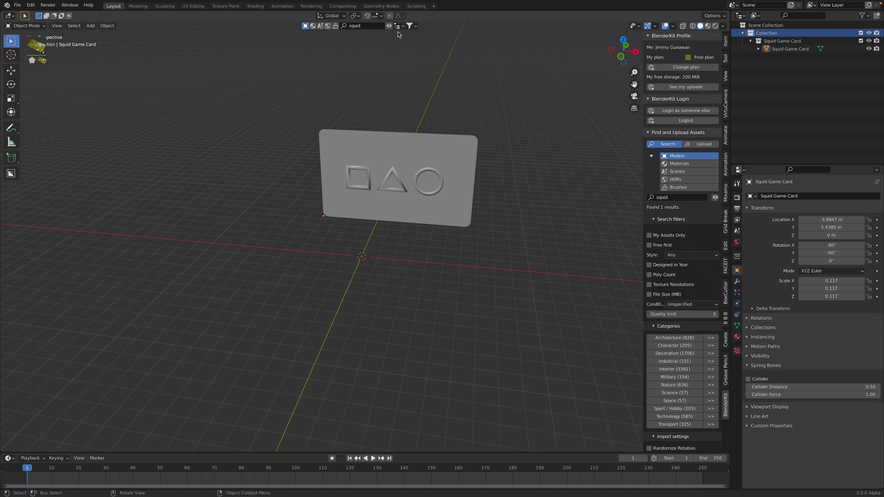
pyautogui.click(379, 27)
pyautogui.hotkey('ctrl', 'a')
pyautogui.write('buddha')
pyautogui.press('Return')
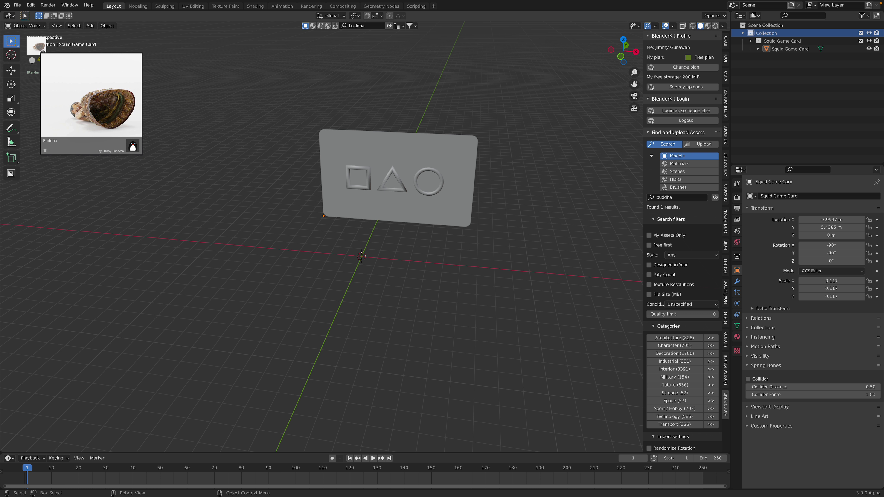
# Place the Buddha model from the BlenderKit results on the ground beside the Squid Game Card.
pyautogui.moveTo(36, 46); pyautogui.dragTo(248, 222)
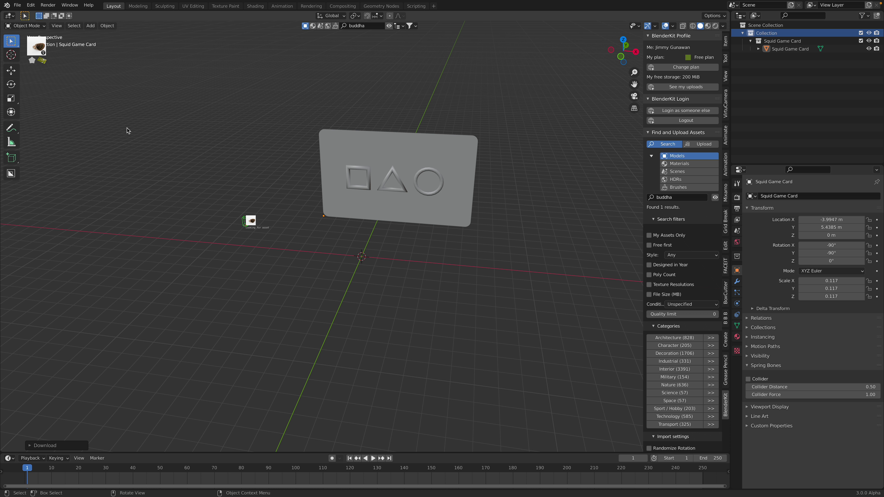
pyautogui.click(247, 222)
pyautogui.scroll(3, 249, 228)
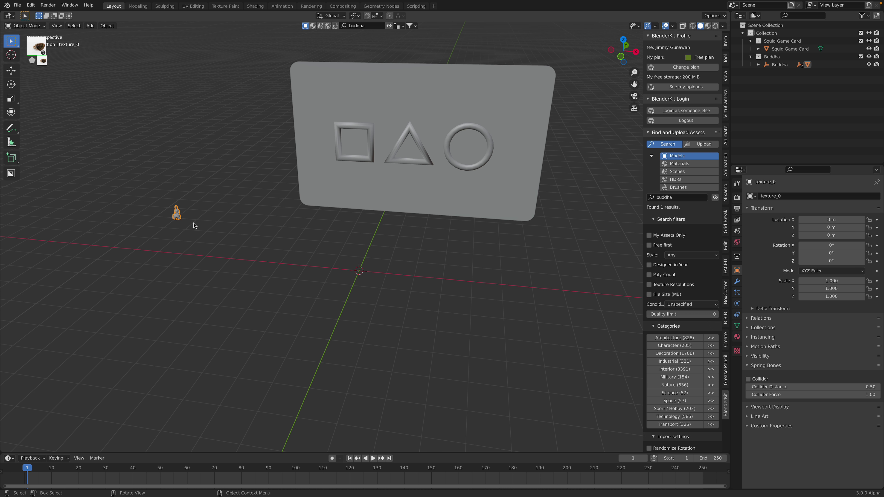
pyautogui.moveTo(193, 225); pyautogui.dragTo(193, 225, button='middle')
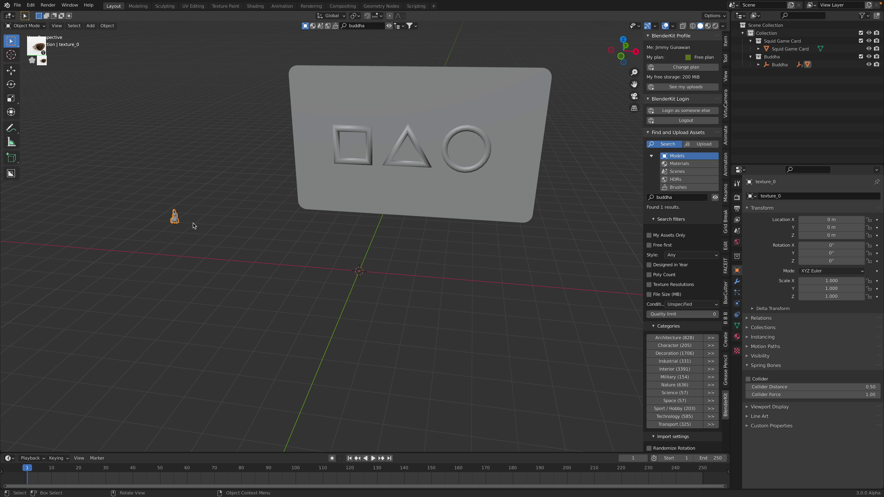
pyautogui.click(768, 57)
pyautogui.press('KP_Decimal')
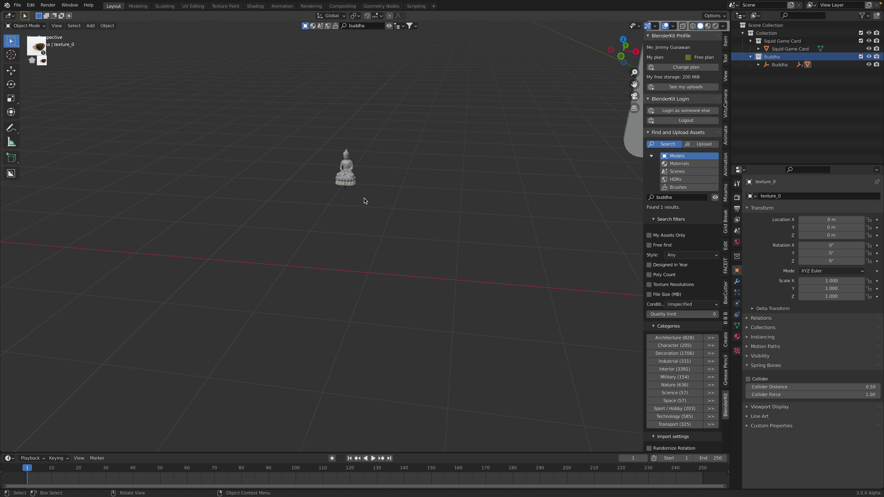
# Select the Buddha's parent empty, shift it along the X axis toward the card, and scale the statue up.
pyautogui.click(346, 192)
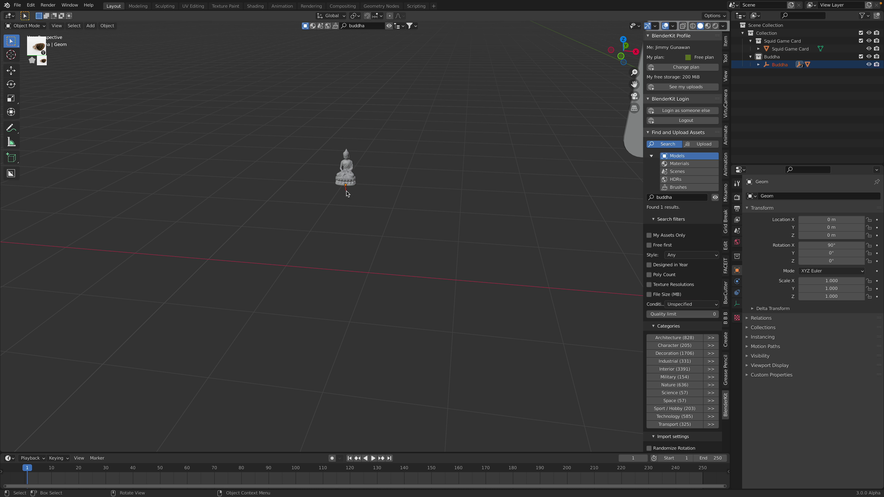
pyautogui.press('g')
pyautogui.press('x')
pyautogui.click(516, 252)
pyautogui.scroll(-4, 516, 251)
pyautogui.keyDown('shift'); pyautogui.moveTo(516, 252); pyautogui.dragTo(377, 252, button='middle'); pyautogui.keyUp('shift')
pyautogui.press('s')
pyautogui.click(408, 260)
# Duplicate the Buddha's parent empty beside the statue and undo the duplication.
pyautogui.hotkey('shift', 'd')
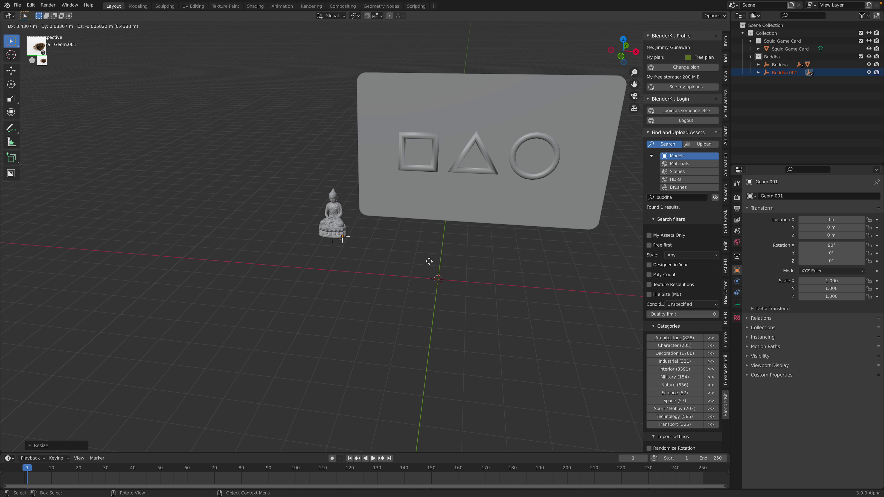
pyautogui.click(453, 265)
pyautogui.hotkey('ctrl', 'z')
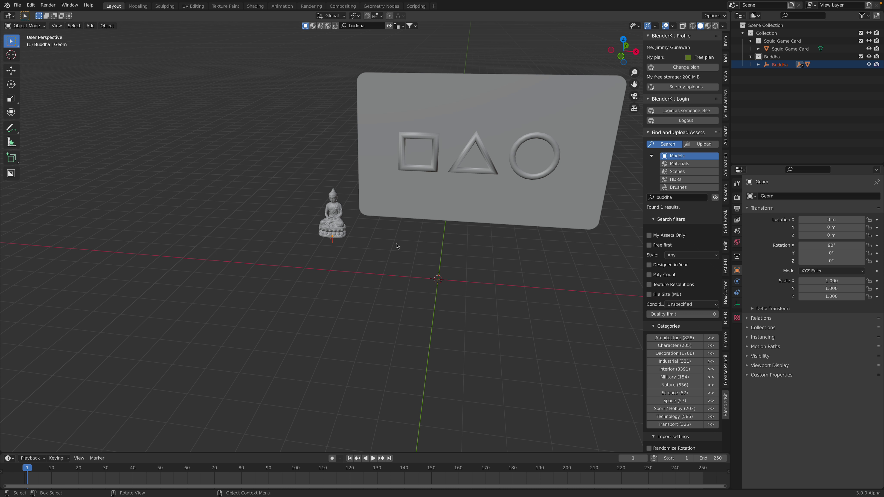
# Add a collection instance of Buddha and move it along the X axis to an X location of about -3.9 m.
pyautogui.hotkey('shift', 'a')
pyautogui.moveTo(395, 242)
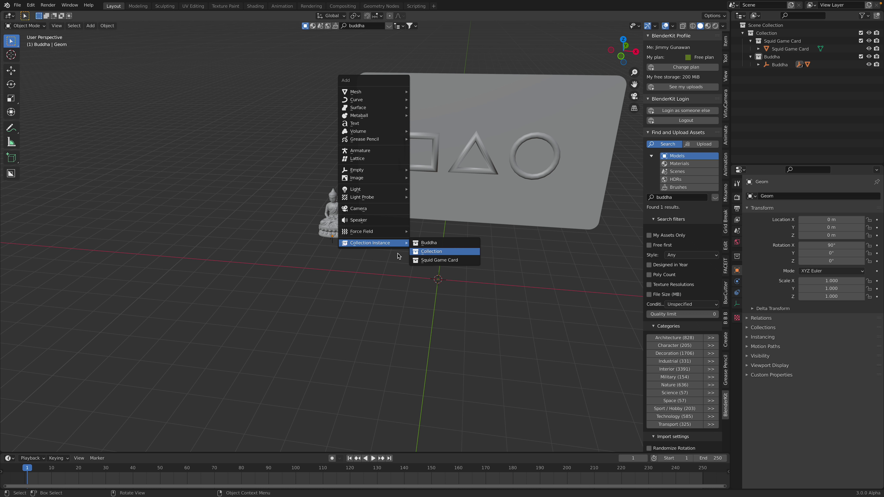
pyautogui.hotkey('shift', 'a')
pyautogui.moveTo(424, 248)
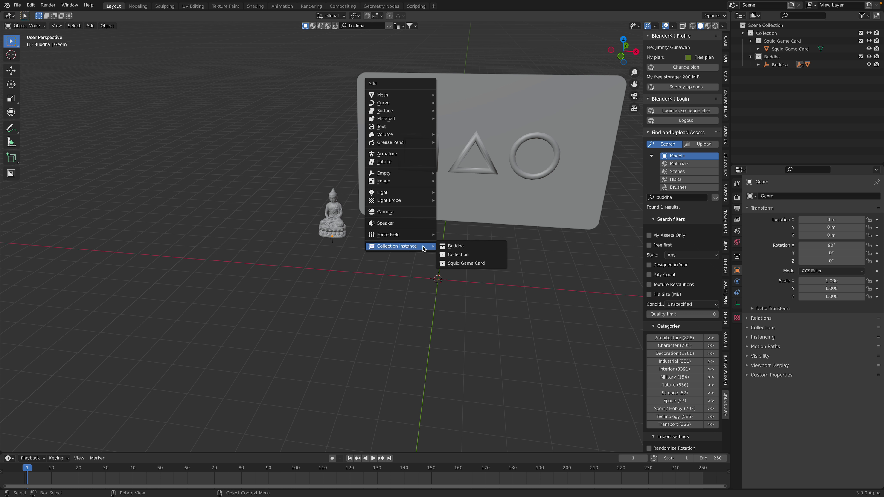
pyautogui.click(466, 246)
pyautogui.press('g')
pyautogui.press('x')
pyautogui.click(318, 233)
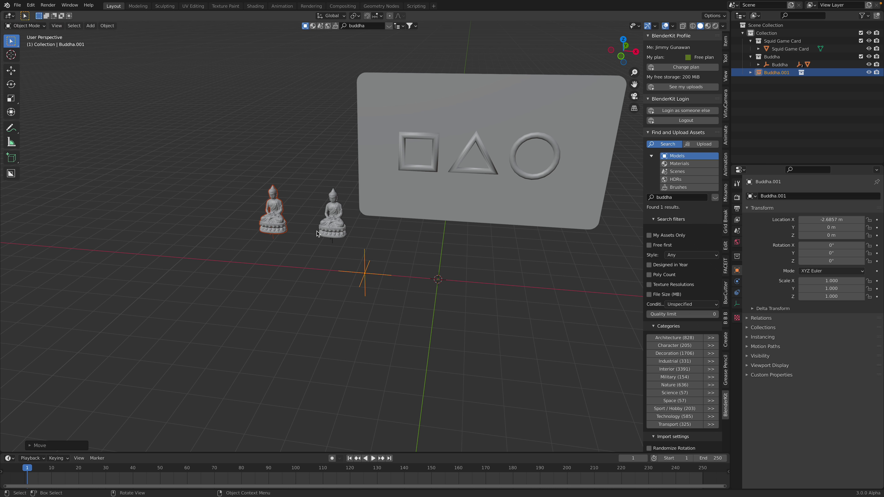
pyautogui.press('g')
pyautogui.press('x')
pyautogui.click(395, 242)
# Delete the Buddha collection and its Buddha.001 collection instance from the scene.
pyautogui.hotkey('shift', 'a')
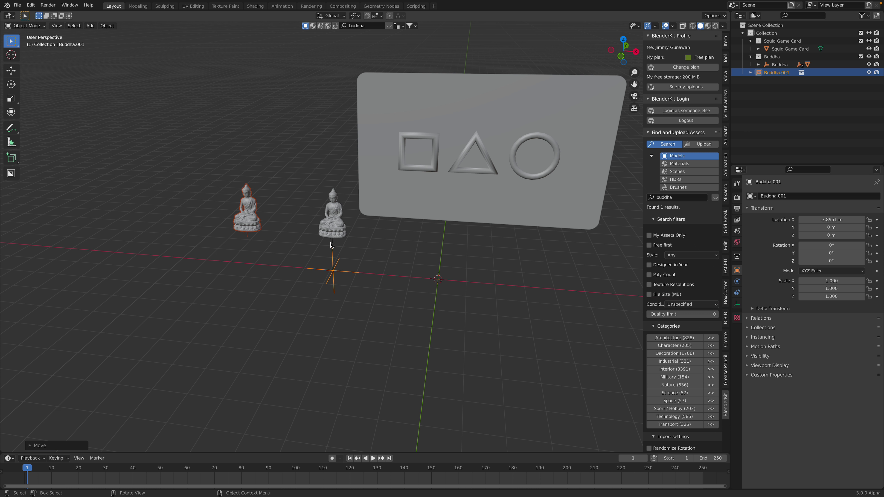
pyautogui.click(333, 243)
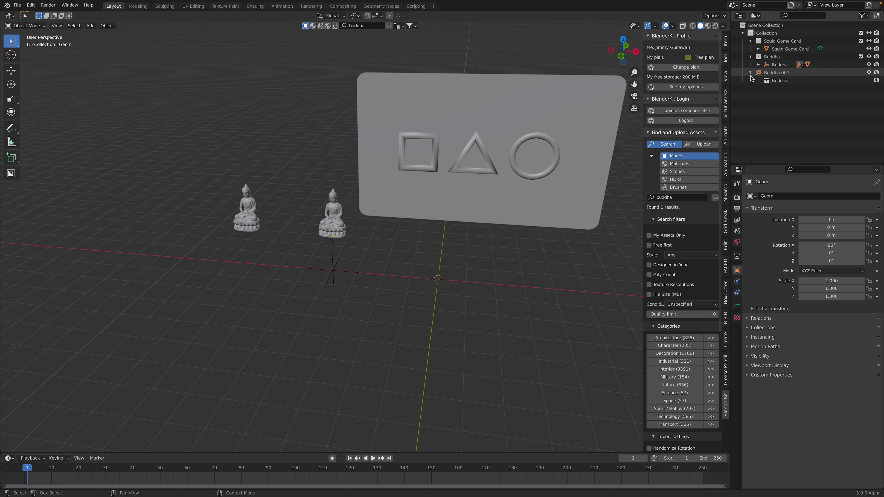
pyautogui.click(750, 57)
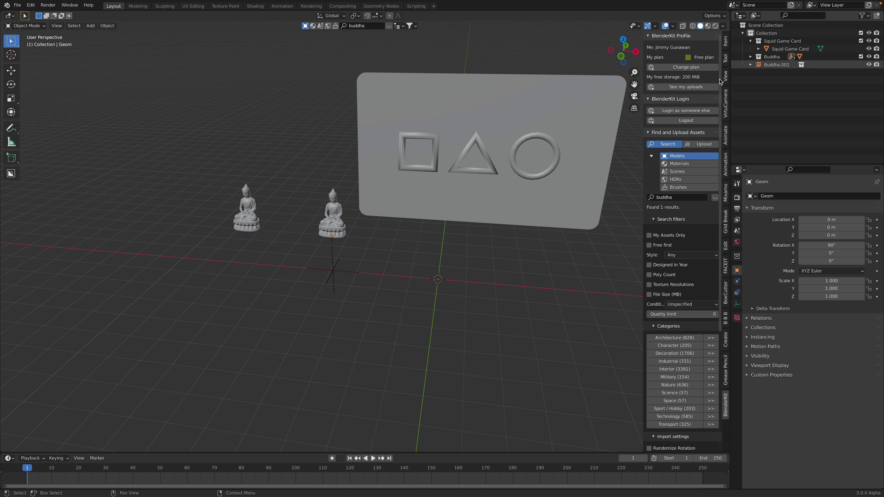
pyautogui.press('a')
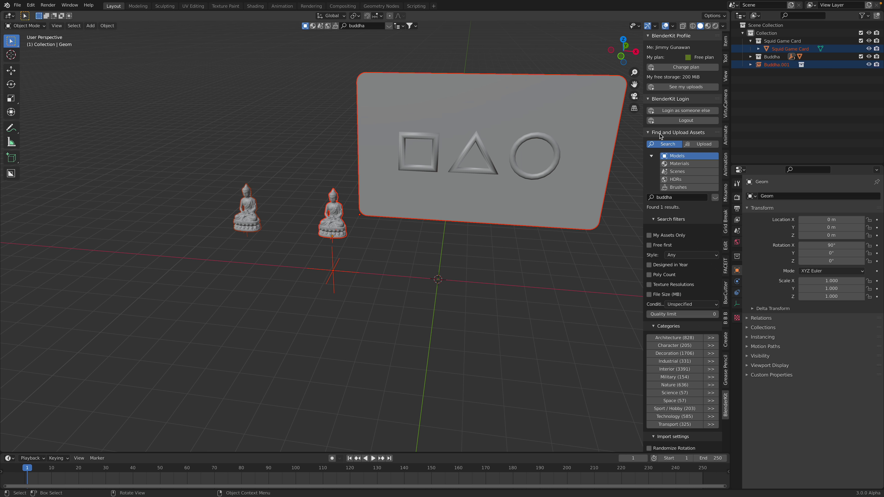
pyautogui.click(770, 58)
pyautogui.keyDown('shift'); pyautogui.click(769, 63); pyautogui.keyUp('shift')
pyautogui.rightClick(770, 64)
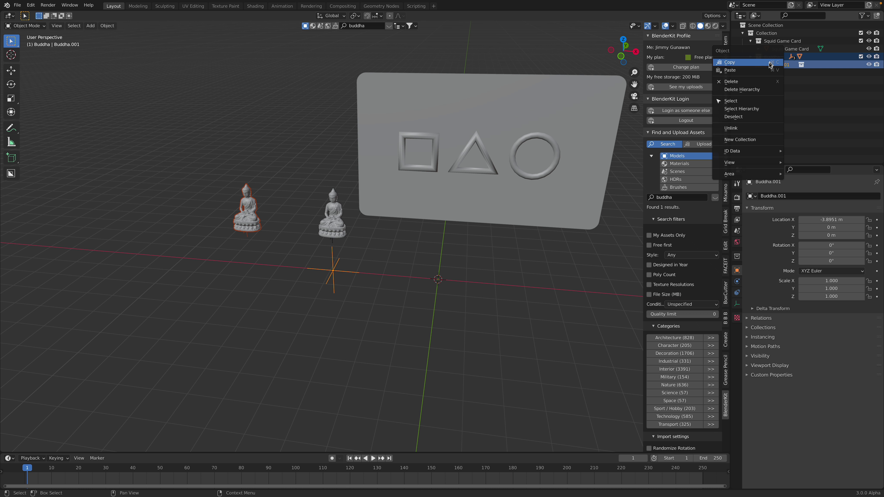
pyautogui.click(747, 83)
pyautogui.moveTo(567, 188); pyautogui.dragTo(410, 200, button='middle')
pyautogui.click(755, 57)
pyautogui.rightClick(755, 57)
pyautogui.click(736, 57)
# Save the scene to the Desktop as squidgame_001.blend.
pyautogui.press('super+s')
pyautogui.click(341, 463)
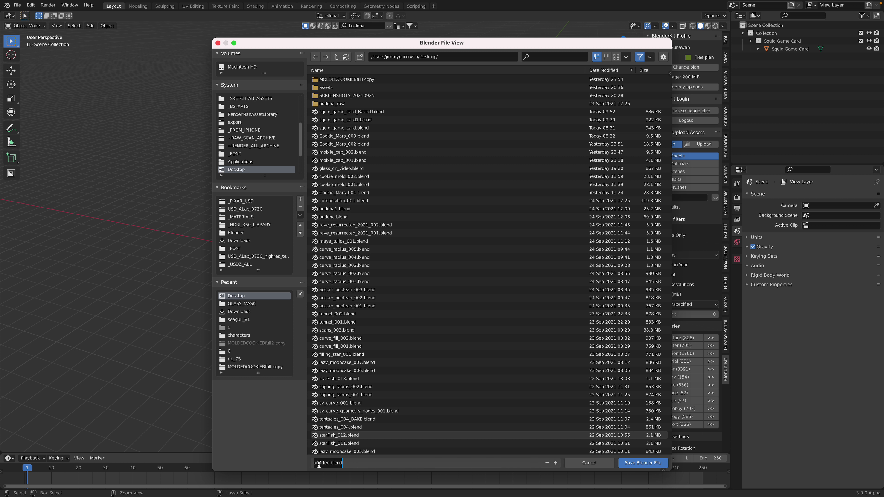
pyautogui.write('squid')
pyautogui.write('game_001')
pyautogui.press('Return')
pyautogui.click(629, 466)
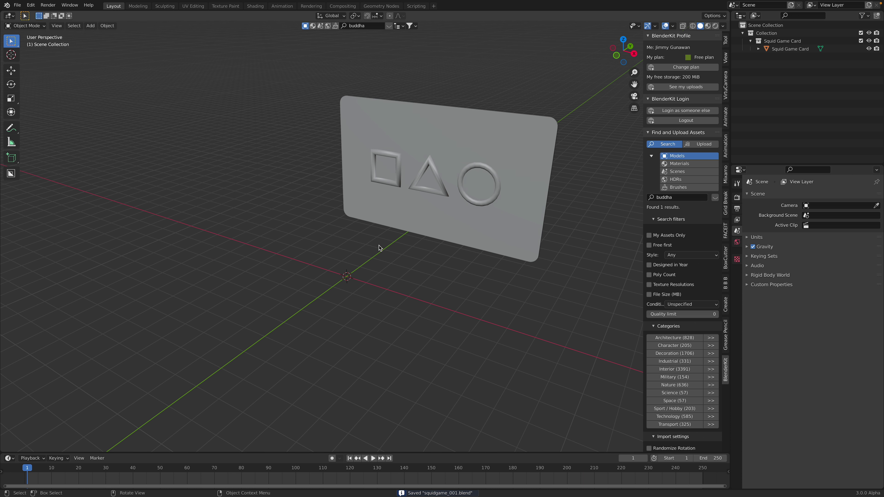
# Search the BlenderKit models for "chess" with the Free first filter enabled.
pyautogui.scroll(-3, 379, 245)
pyautogui.scroll(2, 317, 191)
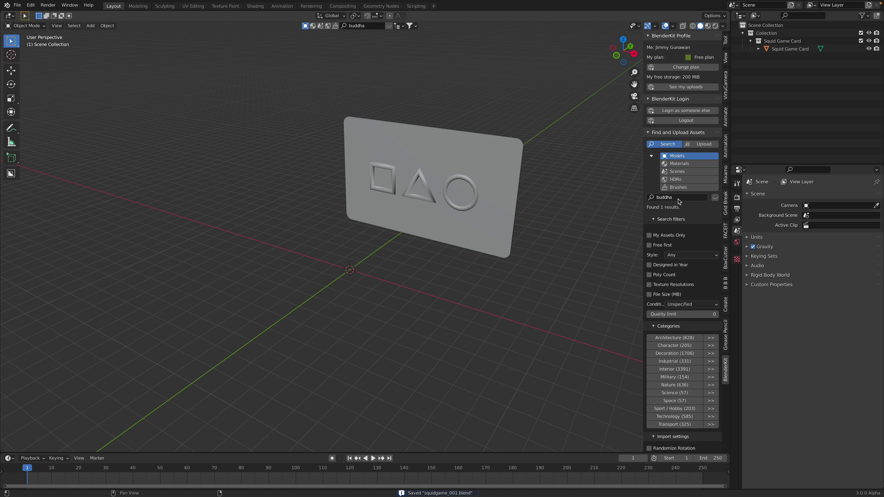
pyautogui.click(372, 27)
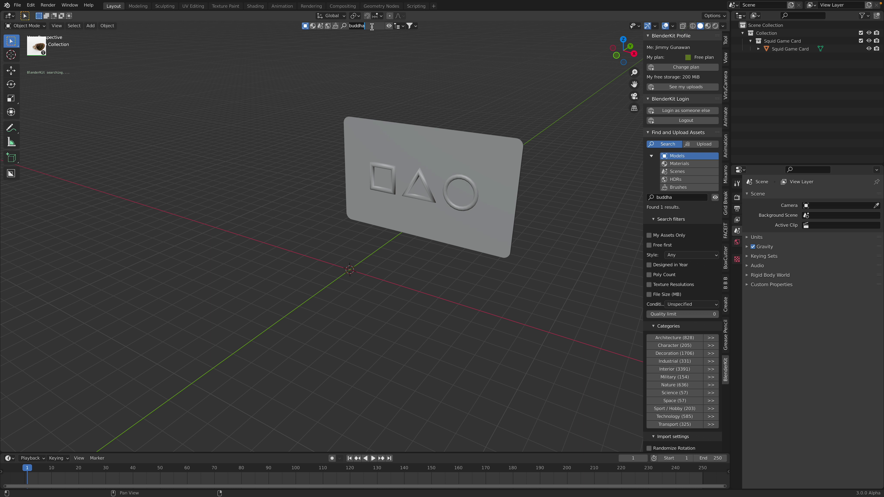
pyautogui.write('chess')
pyautogui.press('Return')
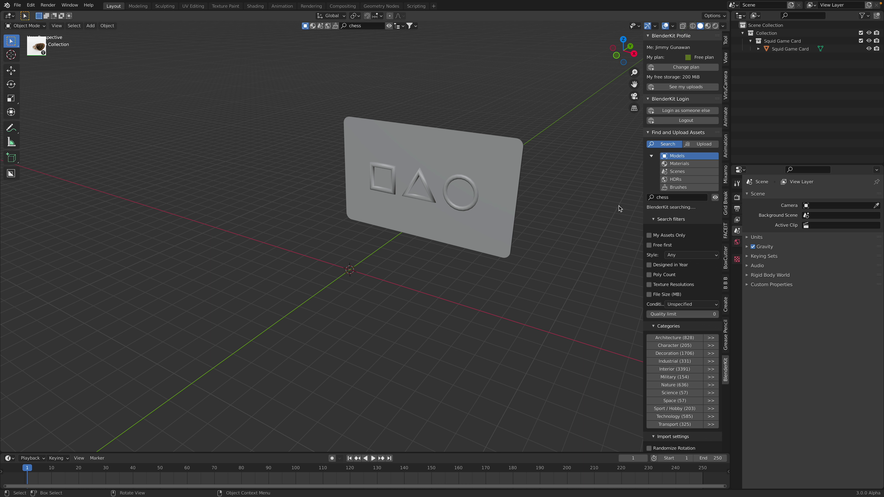
pyautogui.click(660, 246)
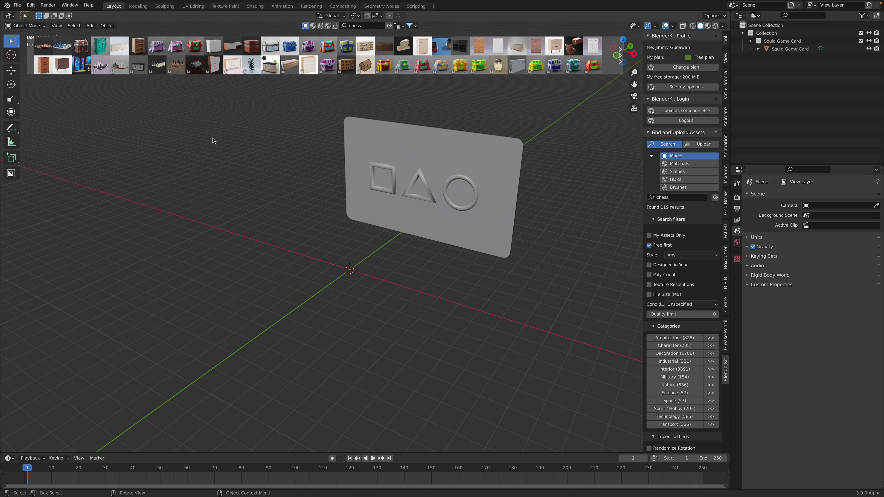
# Place the Chess Board model from the results on the ground near the world origin.
pyautogui.moveTo(45, 47)
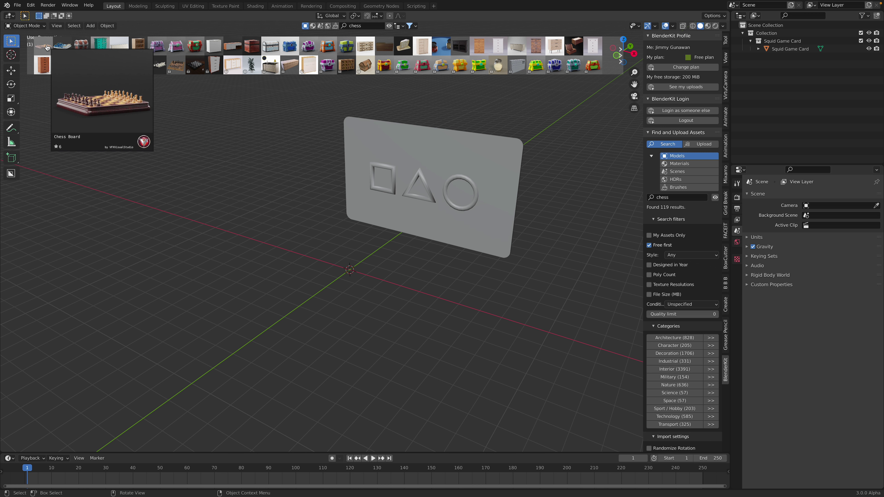
pyautogui.moveTo(43, 46); pyautogui.dragTo(274, 238)
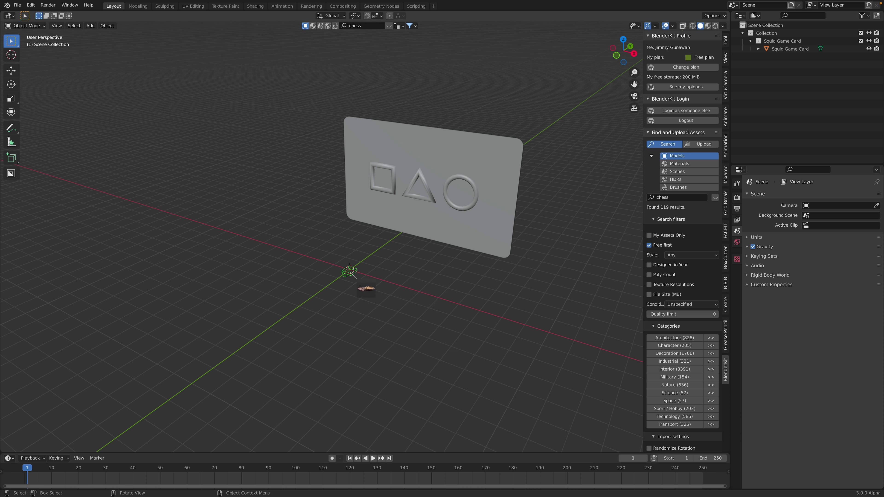
pyautogui.moveTo(356, 278); pyautogui.dragTo(357, 273)
pyautogui.scroll(5, 373, 280)
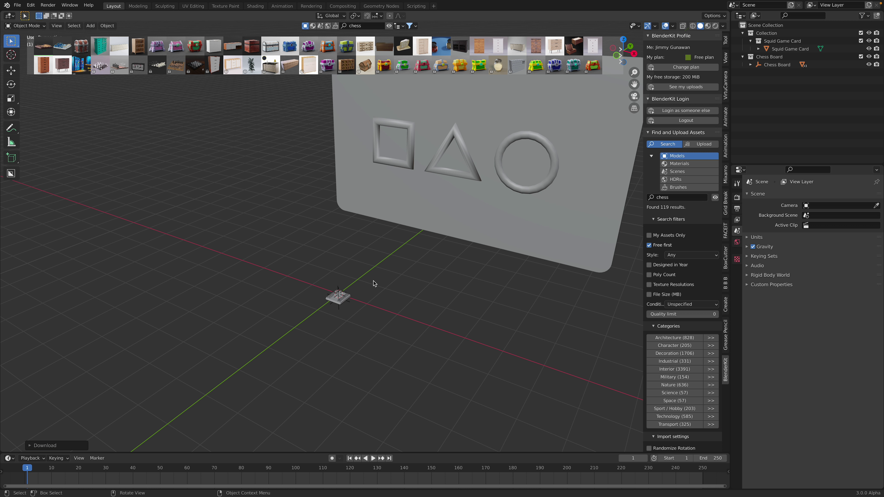
pyautogui.moveTo(364, 283); pyautogui.dragTo(372, 283, button='middle')
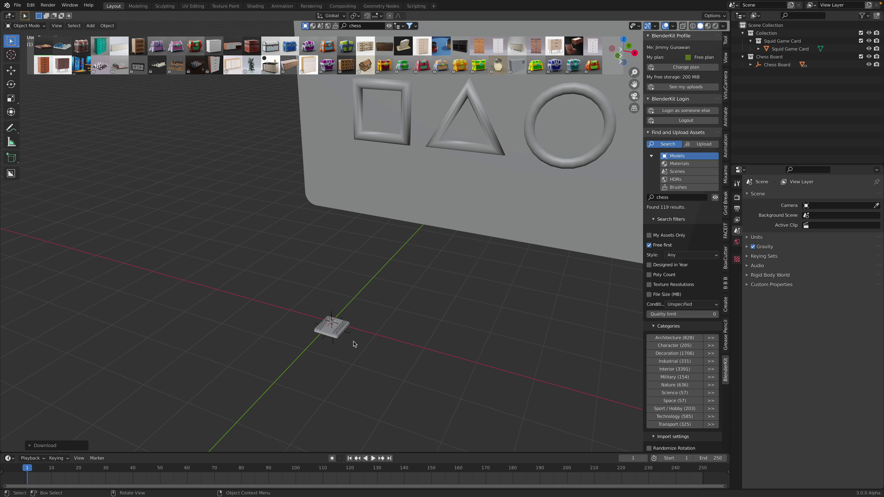
# Scale the Chess Board up uniformly to about 14.34 so it is almost as wide as the card behind it.
pyautogui.scroll(-2, 394, 279)
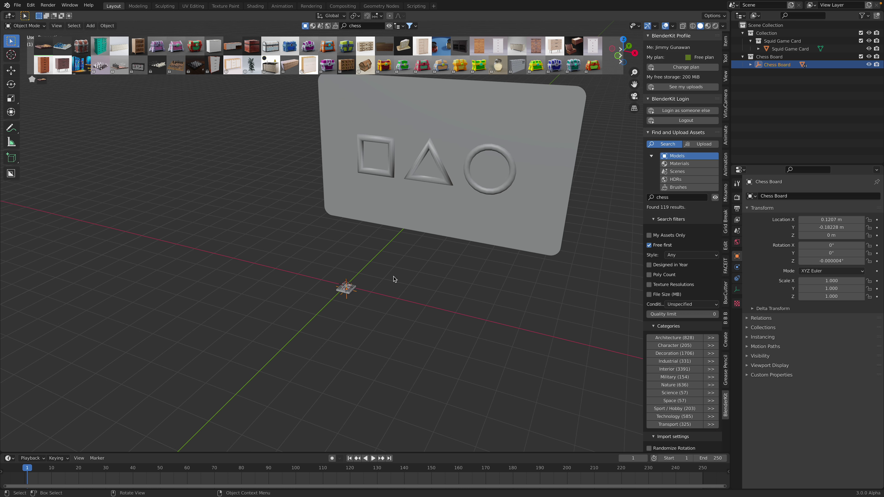
pyautogui.press('s')
pyautogui.click(461, 337)
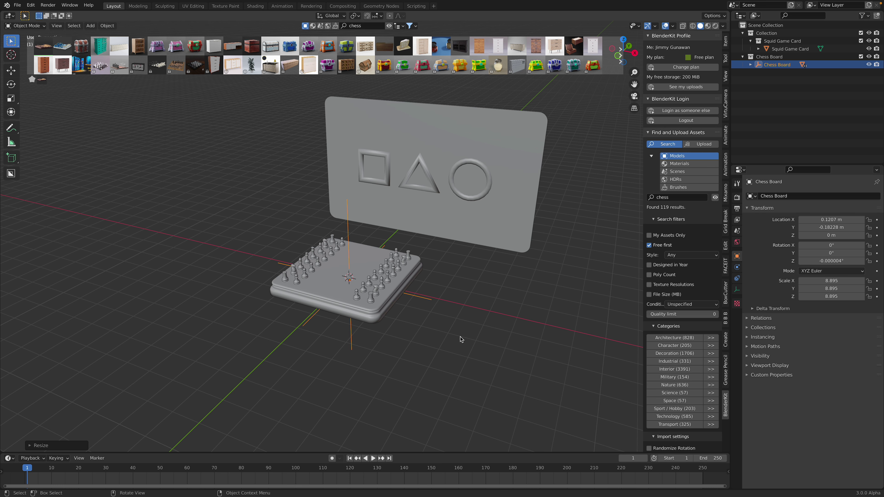
pyautogui.press('s')
pyautogui.click(494, 336)
pyautogui.moveTo(397, 306); pyautogui.dragTo(441, 292, button='middle')
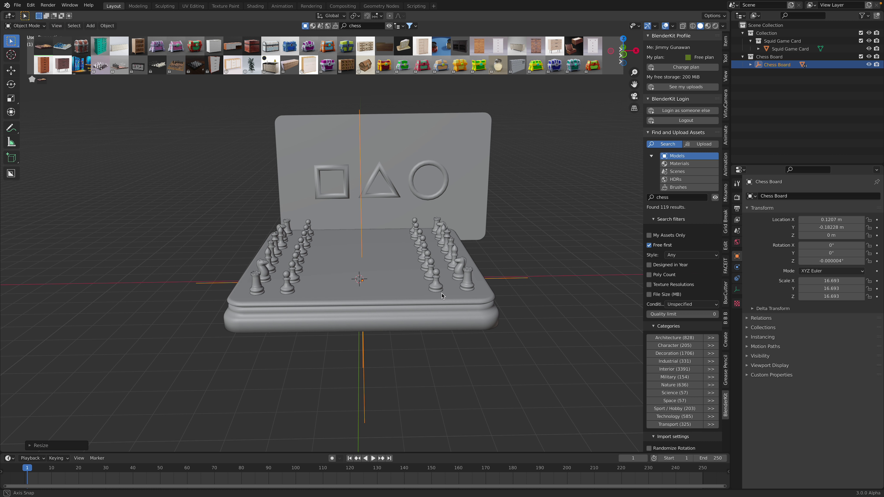
pyautogui.press('s')
pyautogui.click(460, 226)
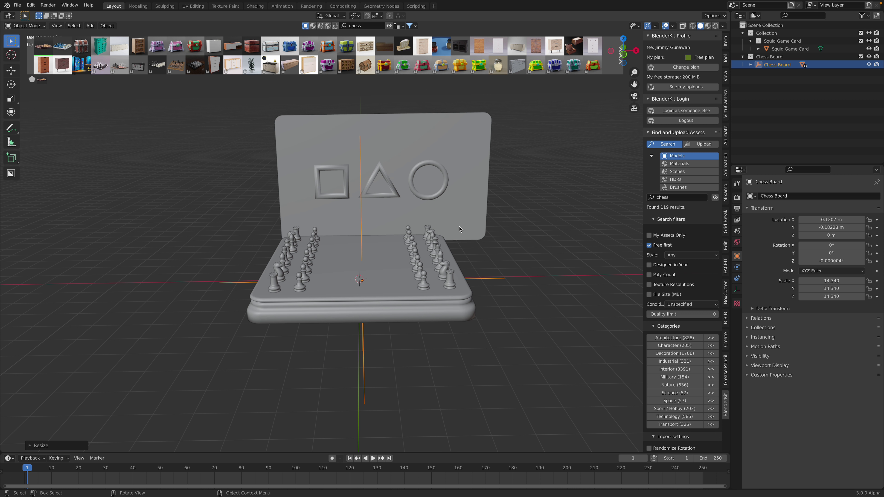
# Move the Squid Game Card to about X -5.05 m, Y 5.16 m, Z 0.78 m and scale it to about 0.106.
pyautogui.click(459, 229)
pyautogui.moveTo(580, 156); pyautogui.dragTo(580, 129, button='middle')
pyautogui.press('g')
pyautogui.click(433, 184)
pyautogui.press('s')
pyautogui.click(455, 201)
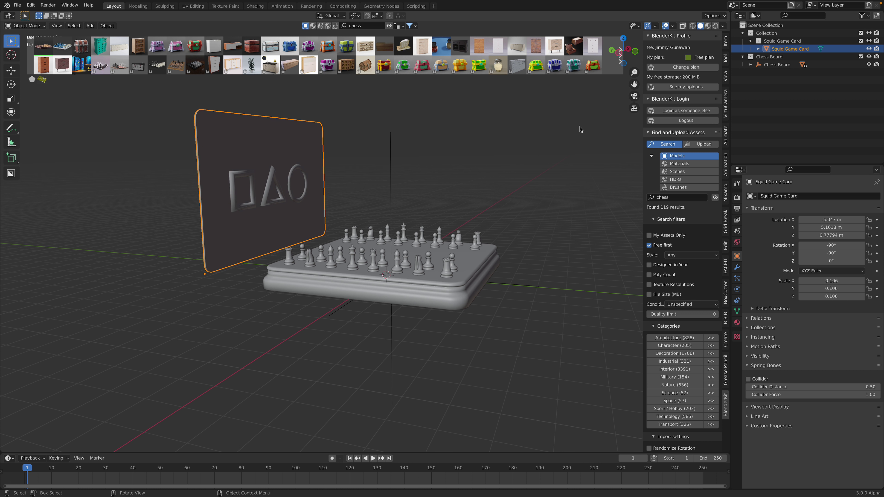
# In the right side view, delete the chess pieces on the half of the board nearest the card.
pyautogui.scroll(-1, 621, 55)
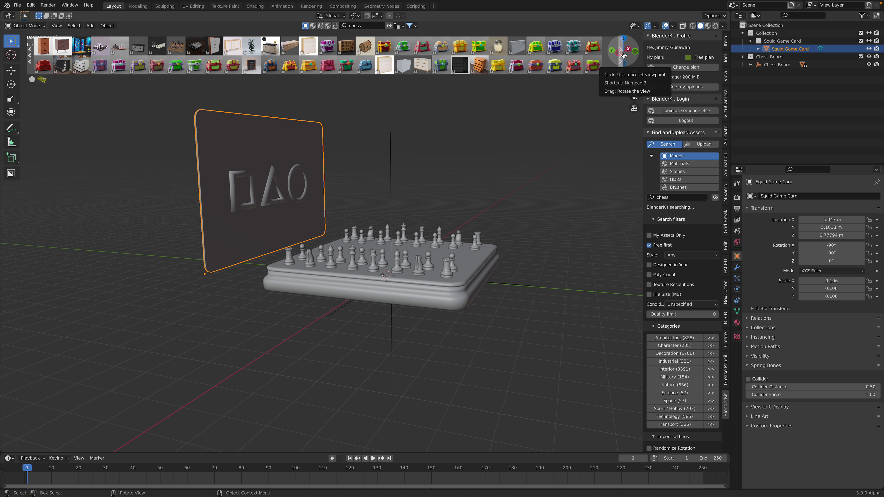
pyautogui.click(628, 50)
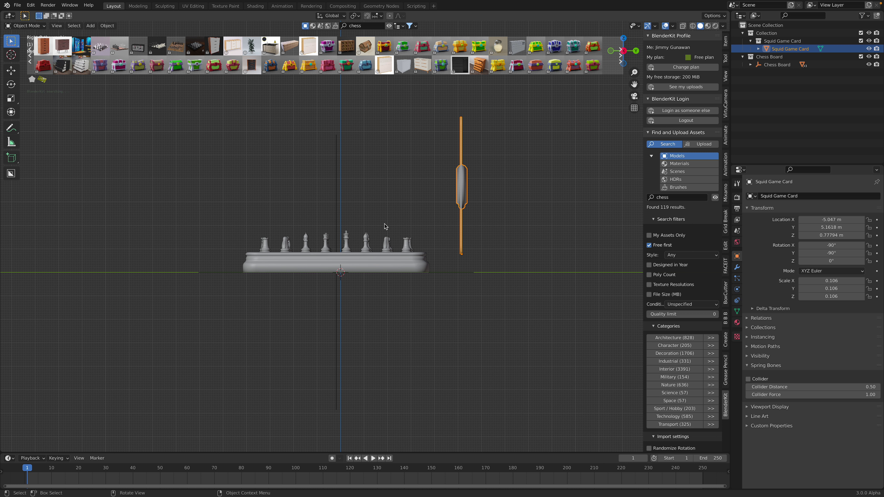
pyautogui.press('a')
pyautogui.press('a')
pyautogui.moveTo(238, 225); pyautogui.dragTo(418, 242)
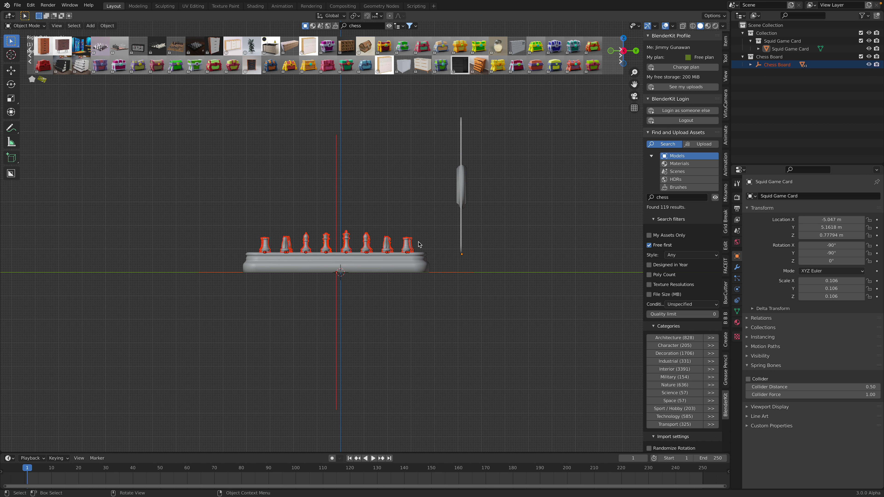
pyautogui.press('a')
pyautogui.press('a')
pyautogui.moveTo(341, 225); pyautogui.dragTo(424, 246)
pyautogui.press('x')
pyautogui.click(393, 244)
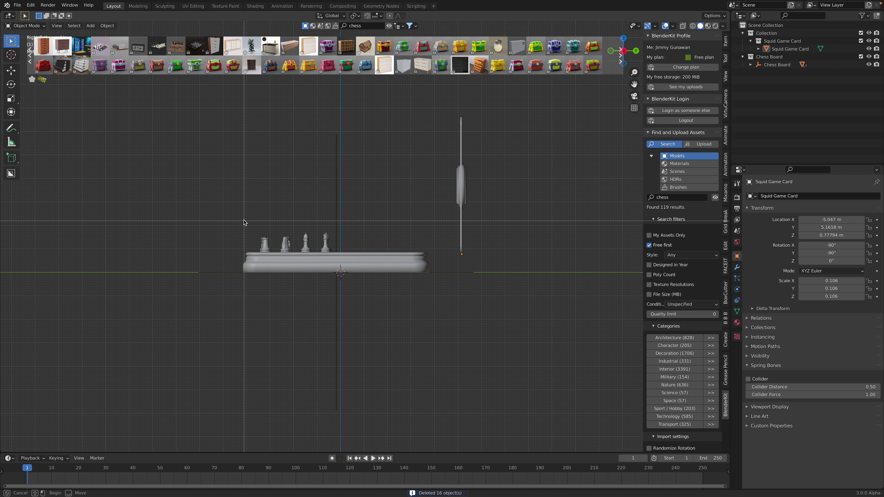
# Delete the remaining chess pieces so only the bare board is left, and save the file.
pyautogui.moveTo(244, 221); pyautogui.dragTo(327, 245)
pyautogui.press('x')
pyautogui.click(327, 245)
pyautogui.moveTo(327, 244); pyautogui.dragTo(485, 202, button='middle')
pyautogui.hotkey('ctrl', 's')
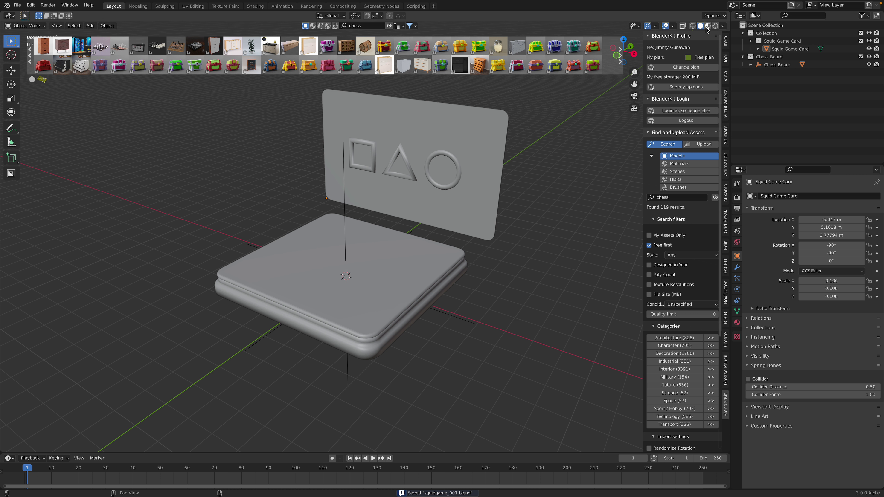
# In material preview shading, move the Squid Game Card to about X -4.38 m, Y 4.09 m, Z 1.07 m, and save the file.
pyautogui.click(707, 25)
pyautogui.moveTo(463, 244)
pyautogui.mouseDown(button='middle')
pyautogui.moveTo(413, 246)
pyautogui.moveTo(396, 223)
pyautogui.mouseUp(button='middle')
pyautogui.click(409, 225)
pyautogui.press('g')
pyautogui.press('z')
pyautogui.click(399, 213)
pyautogui.keyDown('shift'); pyautogui.moveTo(462, 233); pyautogui.dragTo(436, 253, button='middle'); pyautogui.keyUp('shift')
pyautogui.press('g')
pyautogui.press('y')
pyautogui.click(420, 273)
pyautogui.press('g')
pyautogui.press('x')
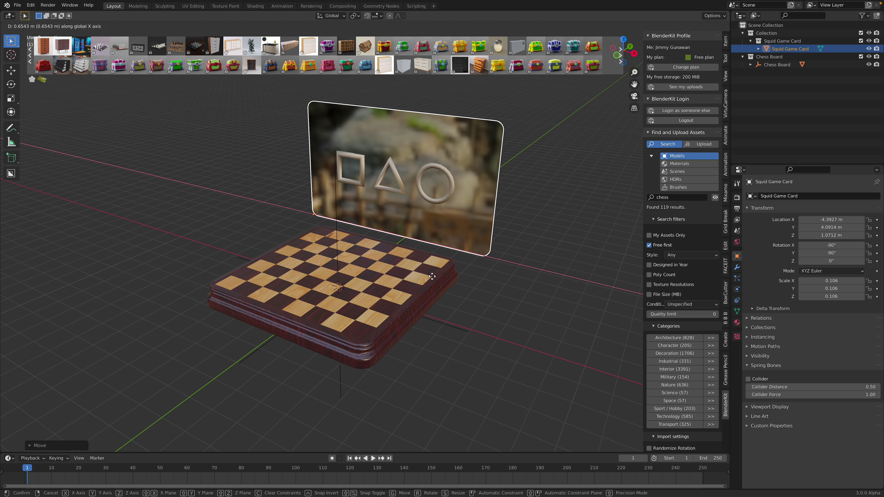
pyautogui.click(435, 277)
pyautogui.moveTo(461, 286); pyautogui.dragTo(510, 268, button='middle')
pyautogui.hotkey('ctrl', 's')
# Search the BlenderKit models for bed and place the Prison Single Bed on the ground beside the board, at about X -6.52 m, Y 3.36 m.
pyautogui.scroll(1, 482, 267)
pyautogui.moveTo(354, 282); pyautogui.dragTo(369, 283, button='middle')
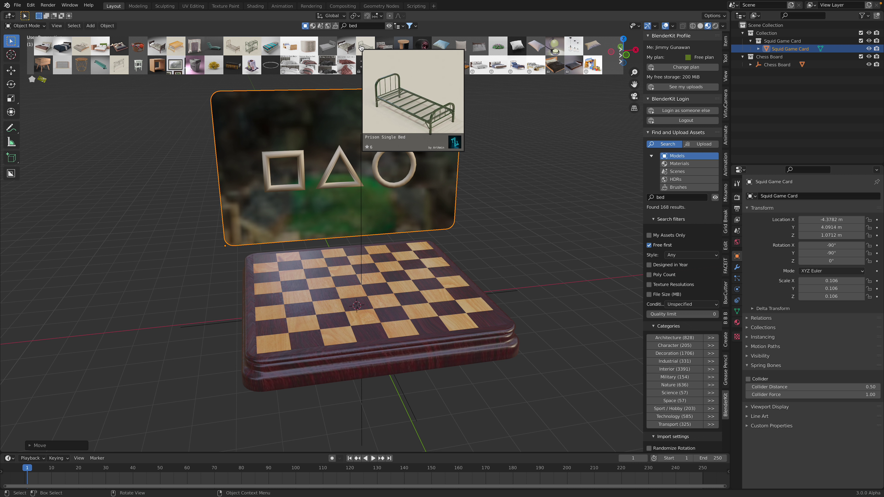
pyautogui.moveTo(365, 45); pyautogui.dragTo(169, 287)
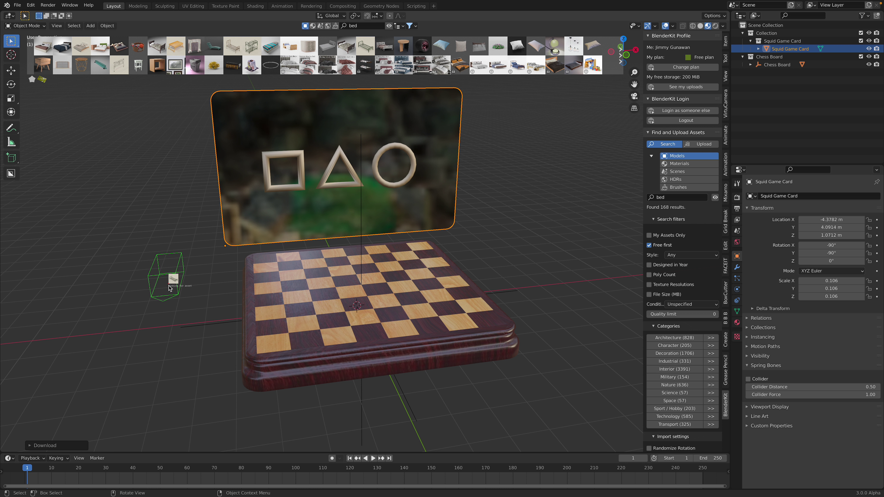
pyautogui.moveTo(171, 295); pyautogui.dragTo(190, 262, button='middle')
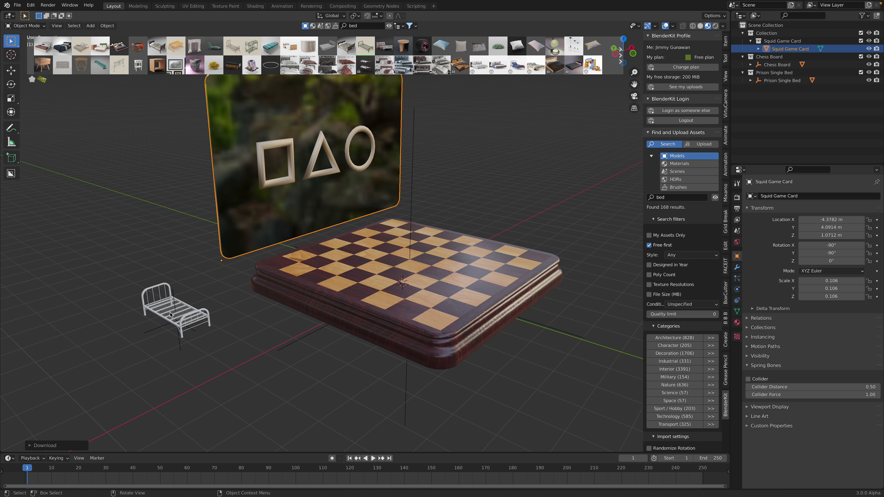
# Move the Prison Single Bed onto the board's back corner near the card, at about X -2.72 m, Y 0.63 m, Z 0.89 m.
pyautogui.hscroll(3, 170, 313)
pyautogui.click(161, 316)
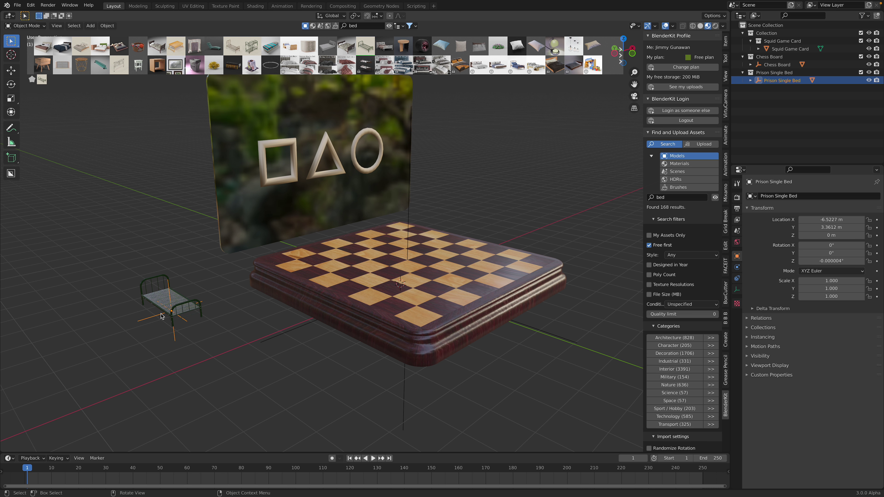
pyautogui.press('g')
pyautogui.click(324, 250)
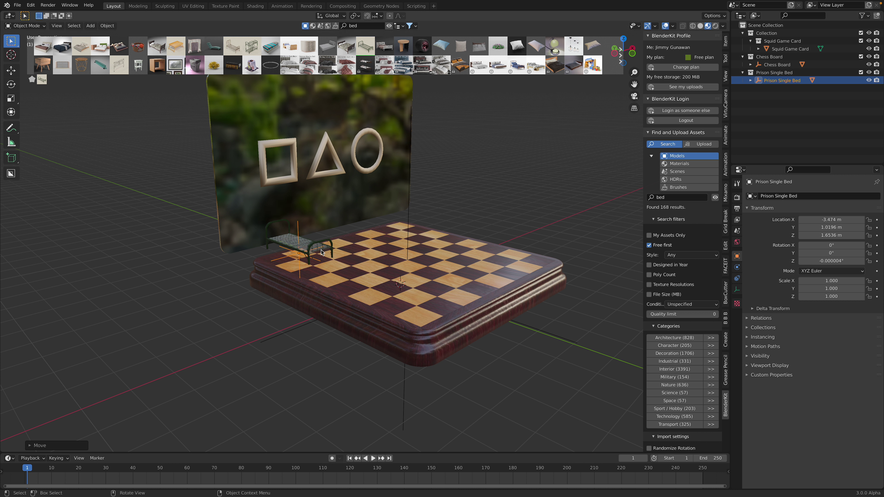
pyautogui.moveTo(324, 250); pyautogui.dragTo(336, 236, button='middle')
pyautogui.press('g')
pyautogui.click(310, 278)
pyautogui.press('g')
pyautogui.click(304, 258)
pyautogui.press('g')
pyautogui.click(289, 241)
# Add a collection instance of Prison Single Bed and move it along X to about 1.40 m, beside the original bed.
pyautogui.hotkey('shift', 'a')
pyautogui.hotkey('shift', 'a')
pyautogui.moveTo(479, 230)
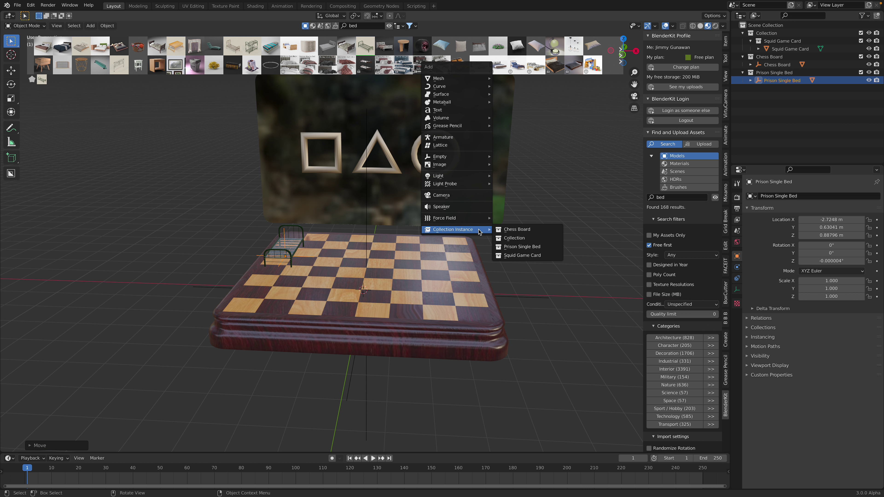
pyautogui.click(522, 246)
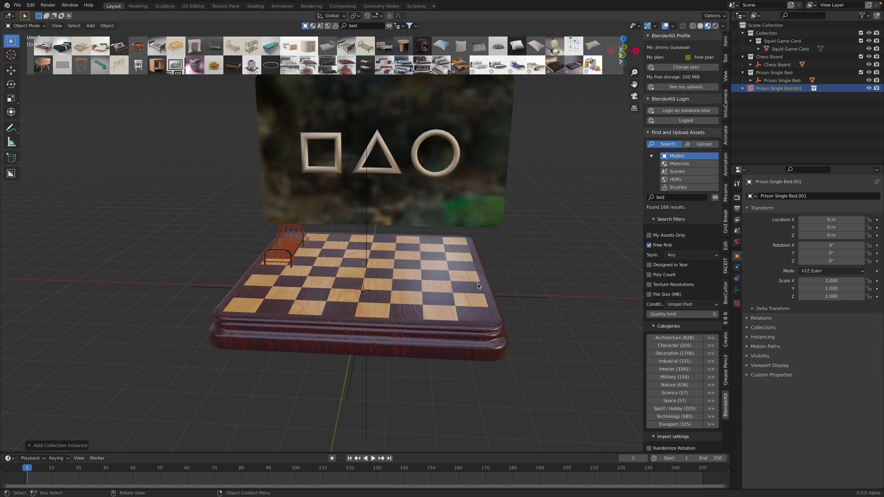
pyautogui.press('g')
pyautogui.press('x')
pyautogui.click(434, 344)
# Add a second Prison Single Bed collection instance and move it along X to about 3.24 m.
pyautogui.hotkey('shift', 'a')
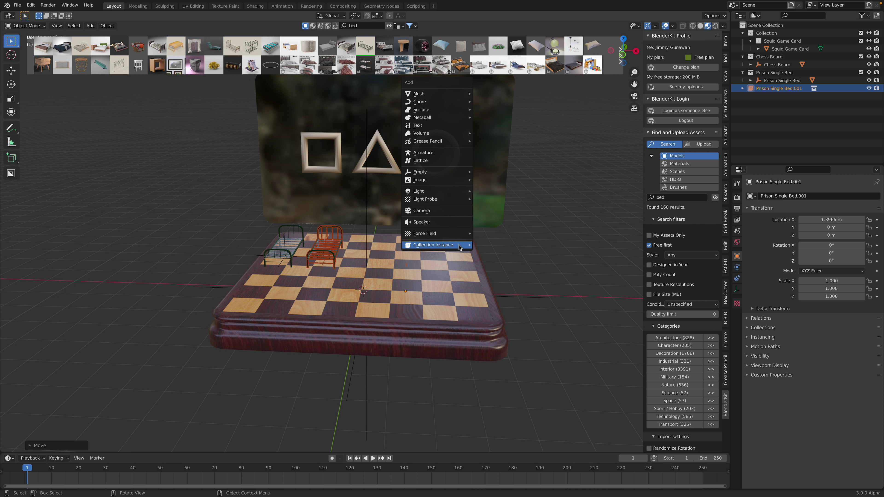
pyautogui.moveTo(458, 245)
pyautogui.click(501, 262)
pyautogui.press('g')
pyautogui.press('x')
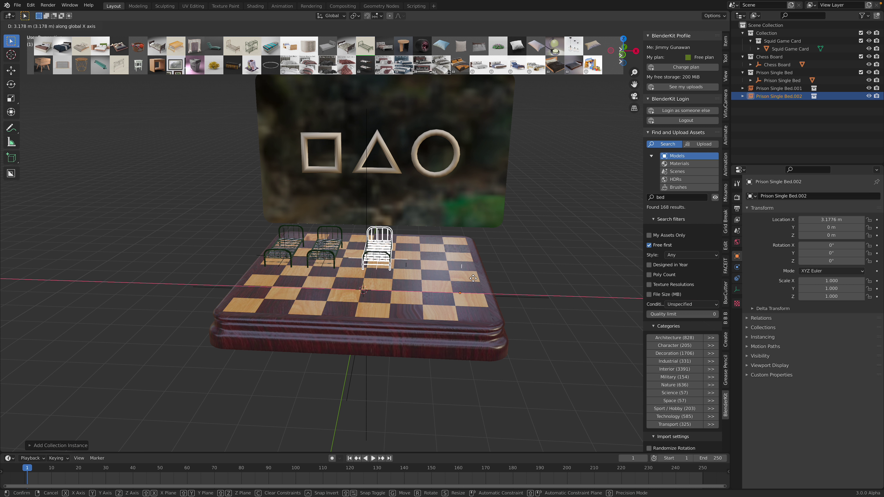
pyautogui.click(464, 261)
# Add a third Prison Single Bed collection instance and move it along X to about 4.57 m, completing the row.
pyautogui.hotkey('shift', 'a')
pyautogui.moveTo(460, 251)
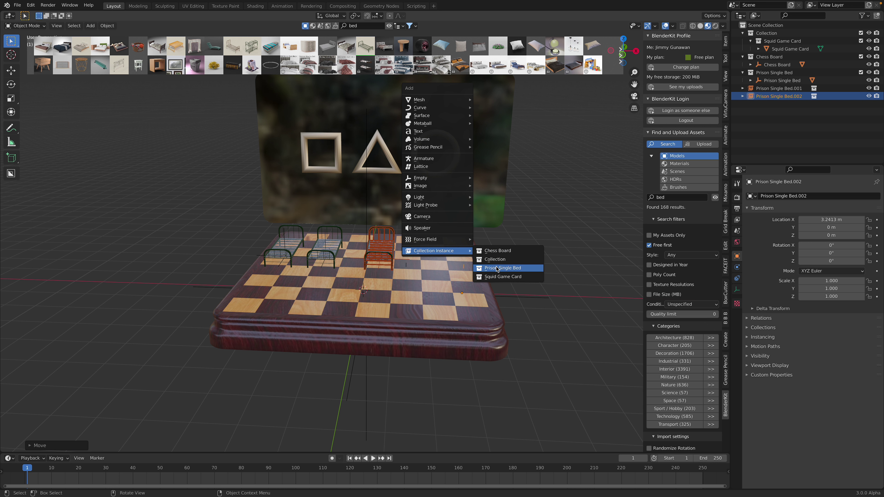
pyautogui.click(501, 262)
pyautogui.press('g')
pyautogui.press('x')
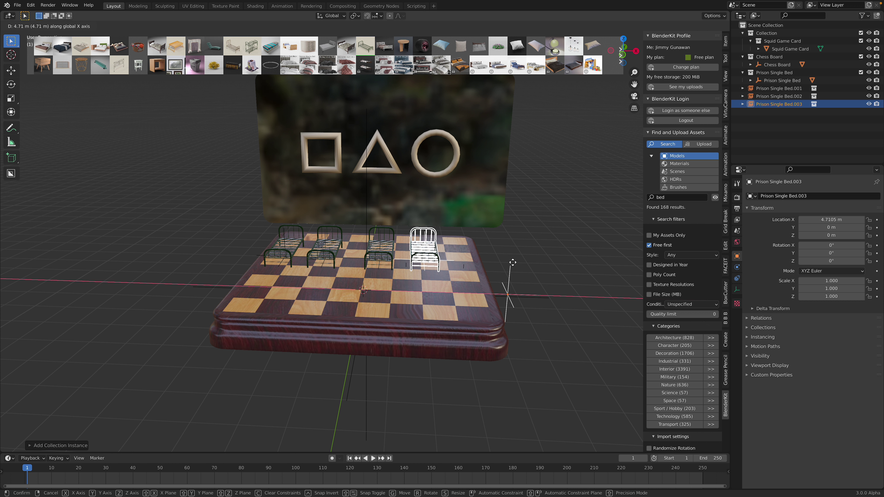
pyautogui.click(486, 264)
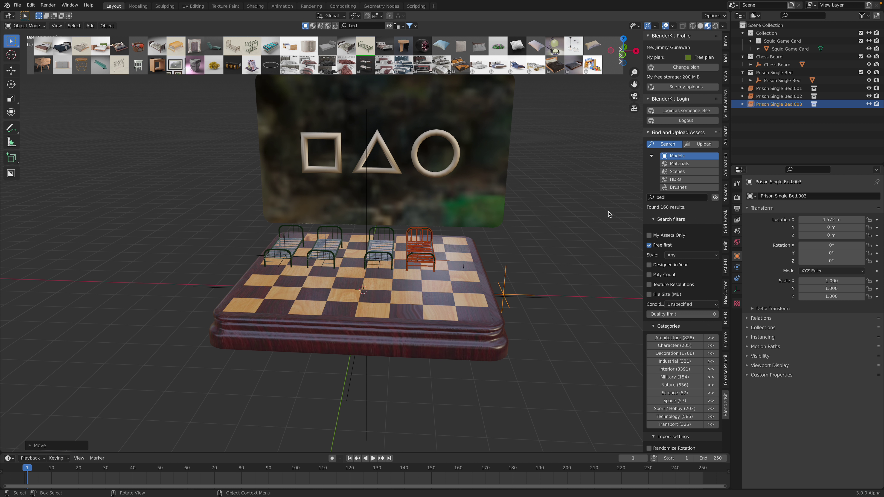
# Search the BlenderKit models for toy and place the Wooden toy car at the second bed in the row.
pyautogui.moveTo(609, 213); pyautogui.dragTo(516, 269, button='middle')
pyautogui.click(522, 235)
pyautogui.moveTo(468, 245); pyautogui.dragTo(507, 228, button='middle')
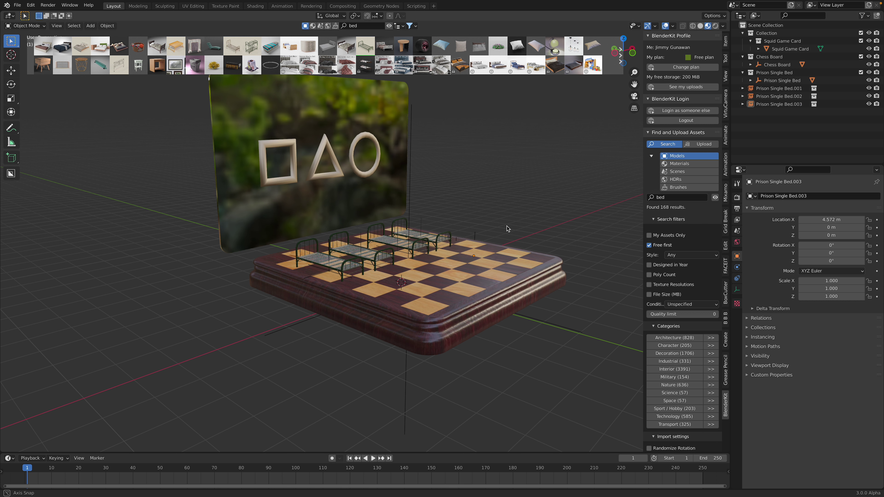
pyautogui.scroll(3, 507, 229)
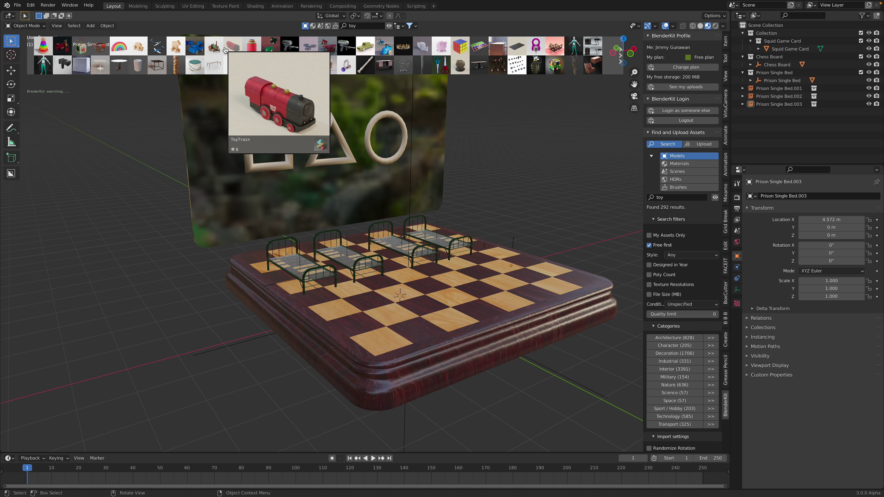
pyautogui.moveTo(141, 48)
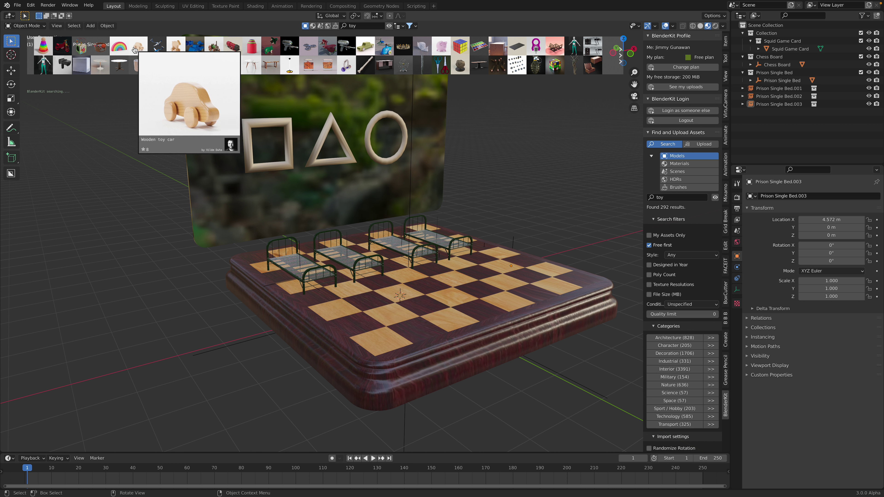
pyautogui.moveTo(141, 47); pyautogui.dragTo(356, 204)
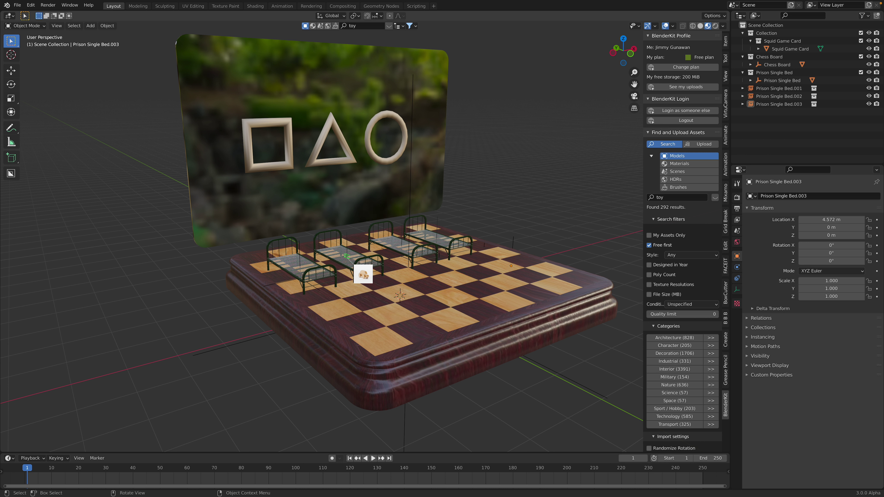
pyautogui.moveTo(348, 260); pyautogui.dragTo(346, 257)
pyautogui.scroll(3, 337, 285)
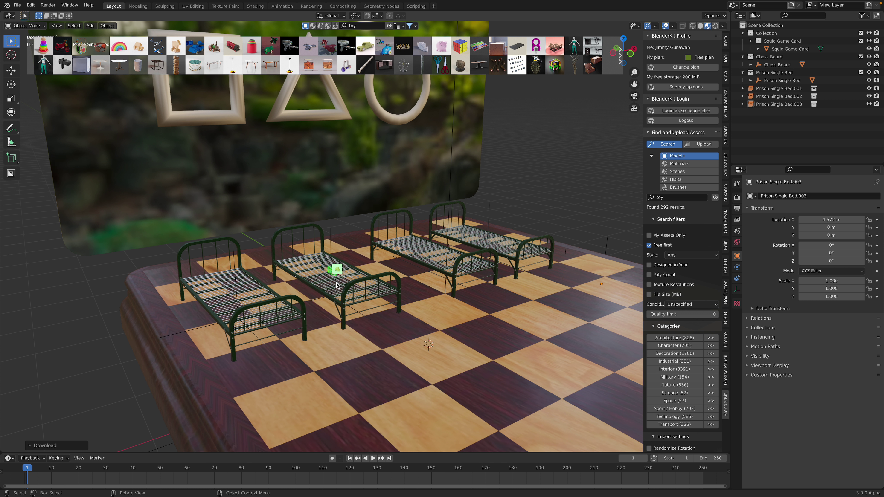
# Place the Stacking Tower Toy model at the first bed, at about X -2.16 m, Y 1.81 m.
pyautogui.moveTo(43, 47)
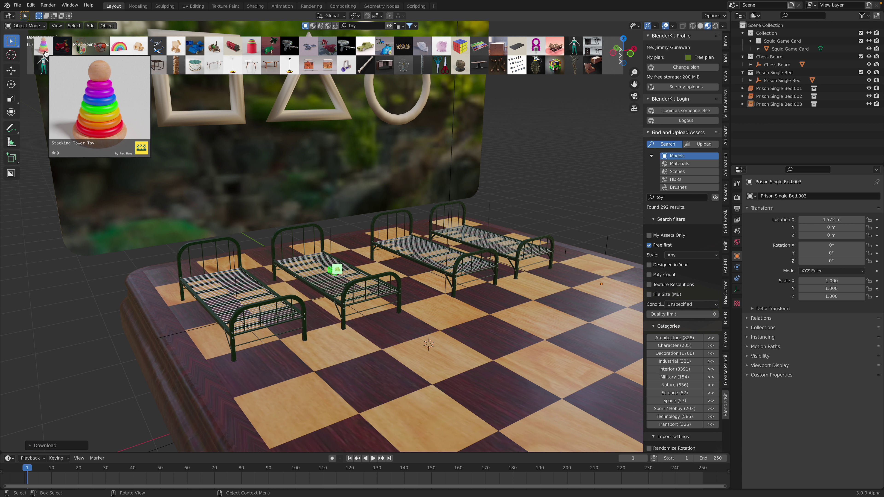
pyautogui.moveTo(43, 47); pyautogui.dragTo(345, 294)
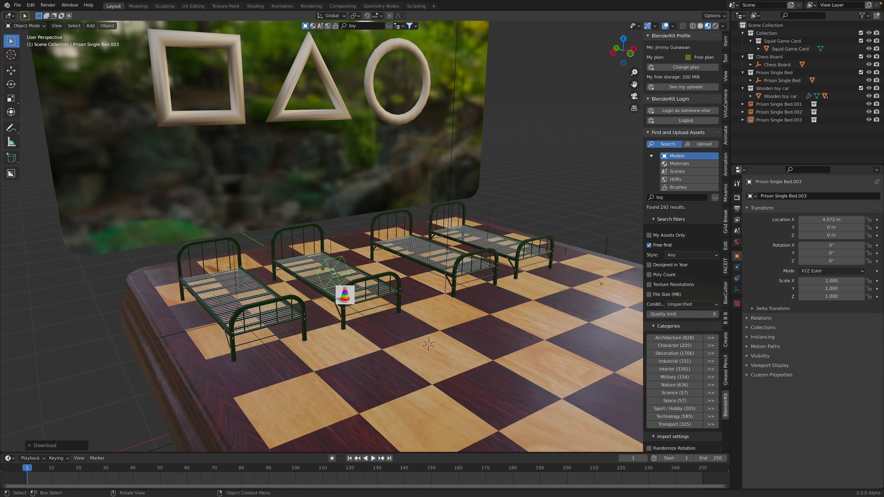
pyautogui.moveTo(344, 294); pyautogui.dragTo(290, 238)
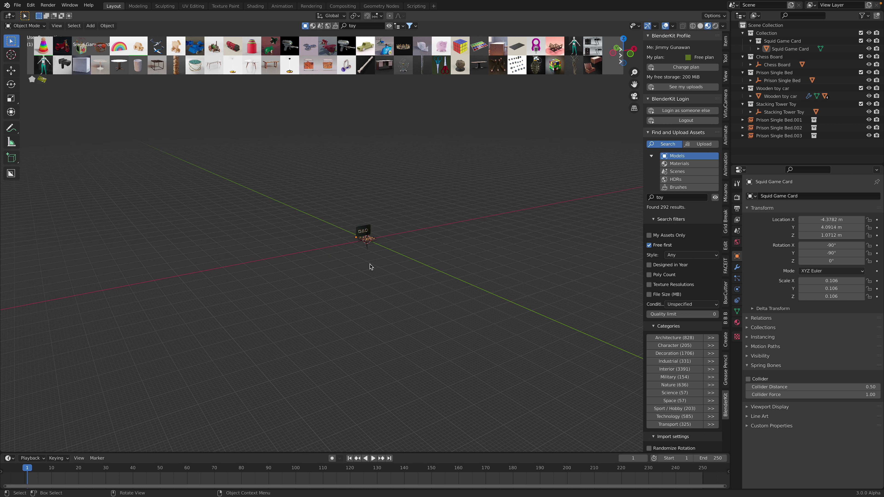
# Select the Stacking Tower Toy, slide it along the Y axis at the first bed, and save the file.
pyautogui.moveTo(401, 252); pyautogui.dragTo(423, 246, button='middle')
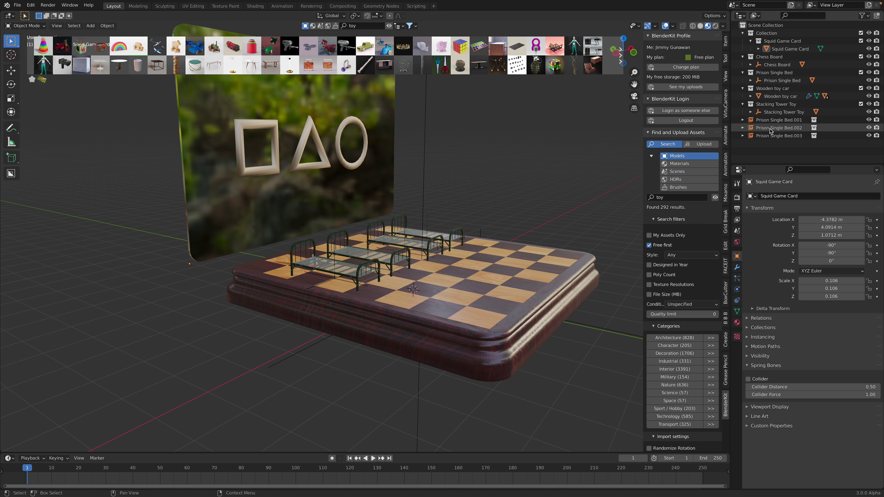
pyautogui.click(773, 113)
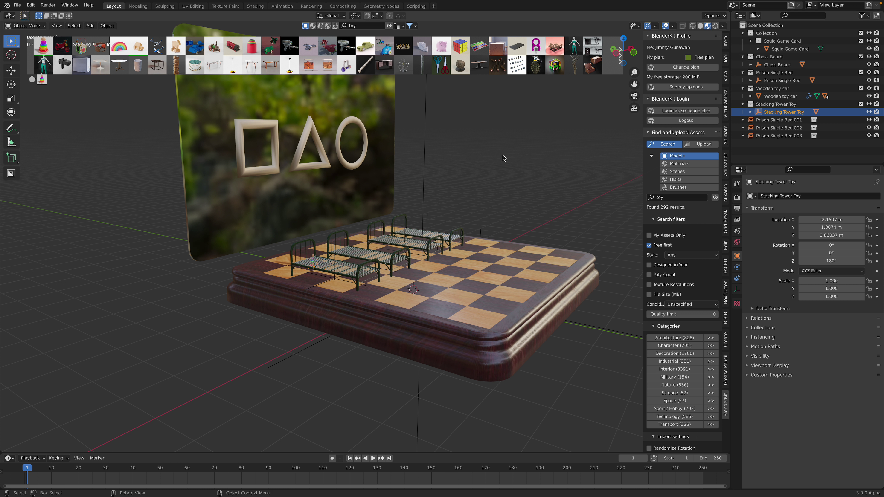
pyautogui.moveTo(503, 157); pyautogui.dragTo(389, 214, button='middle')
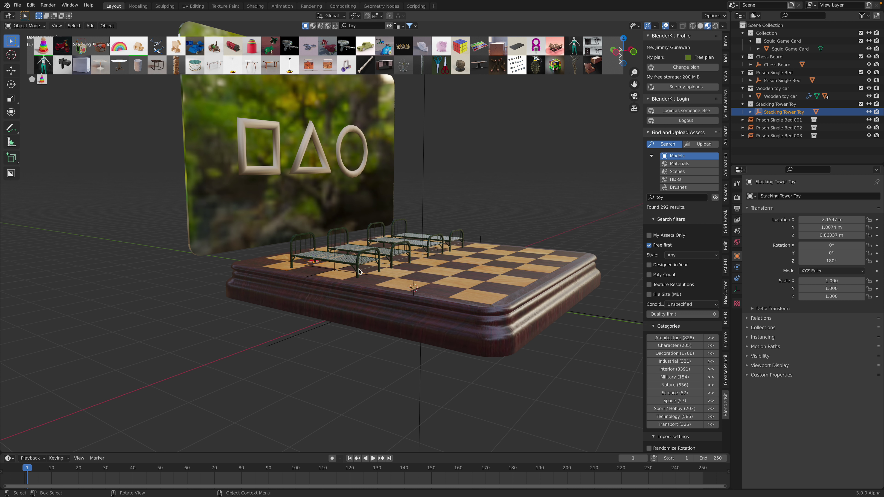
pyautogui.press('g')
pyautogui.press('y')
pyautogui.click(381, 274)
pyautogui.moveTo(382, 275); pyautogui.dragTo(347, 271, button='middle')
pyautogui.press('g')
pyautogui.press('x')
pyautogui.press('y')
pyautogui.click(323, 271)
pyautogui.hotkey('ctrl', 's')
# Position the Stacking Tower Toy on the first bed's slats at about X -2.57 m, Y 1.11 m, Z 1.14 m.
pyautogui.press('g')
pyautogui.click(399, 260)
pyautogui.press('g')
pyautogui.moveTo(399, 259); pyautogui.dragTo(254, 301, button='middle')
pyautogui.click(357, 275)
pyautogui.scroll(5, 357, 275)
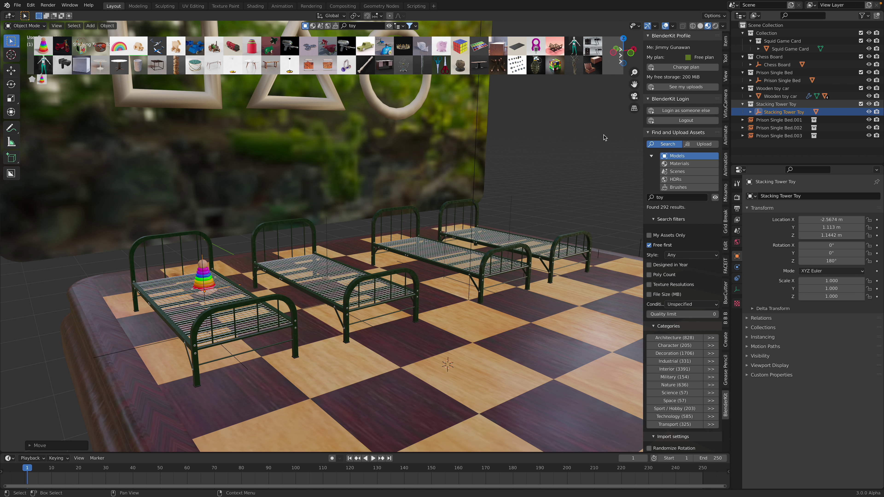
pyautogui.moveTo(605, 138); pyautogui.dragTo(251, 245, button='middle')
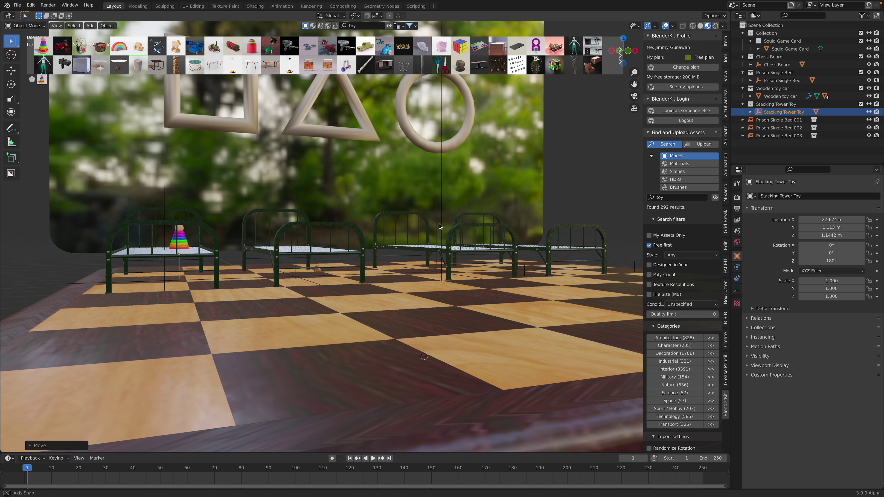
# Move the Wooden toy car along X to about -1.41 m and along Y to about 0.43 m, within the second bed.
pyautogui.click(778, 96)
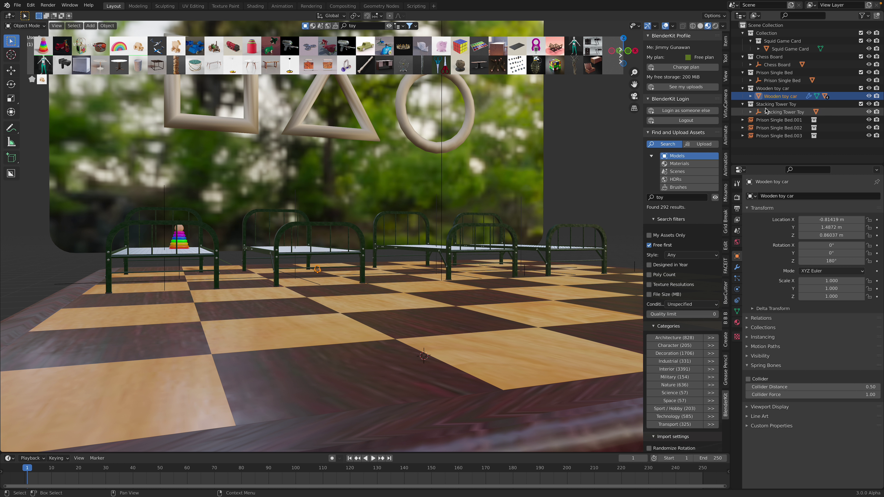
pyautogui.moveTo(362, 244); pyautogui.dragTo(356, 313, button='middle')
pyautogui.press('g')
pyautogui.press('x')
pyautogui.click(313, 301)
pyautogui.press('g')
pyautogui.press('y')
pyautogui.click(382, 333)
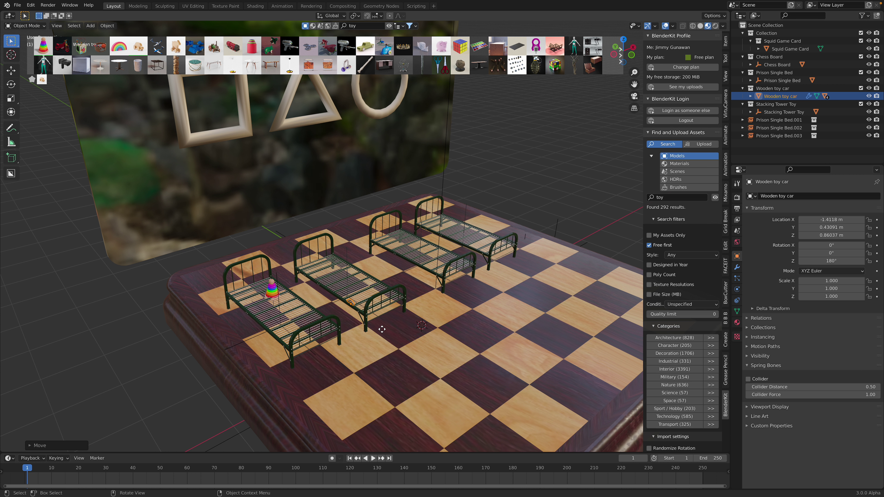
# Raise the Wooden toy car to about Z 1.30 m and scale it to about 3.31 on X and Y and 2.87 on Z.
pyautogui.press('s')
pyautogui.press('z')
pyautogui.click(387, 304)
pyautogui.moveTo(395, 309); pyautogui.dragTo(384, 292, button='middle')
pyautogui.press('g')
pyautogui.press('z')
pyautogui.click(382, 271)
pyautogui.press('s')
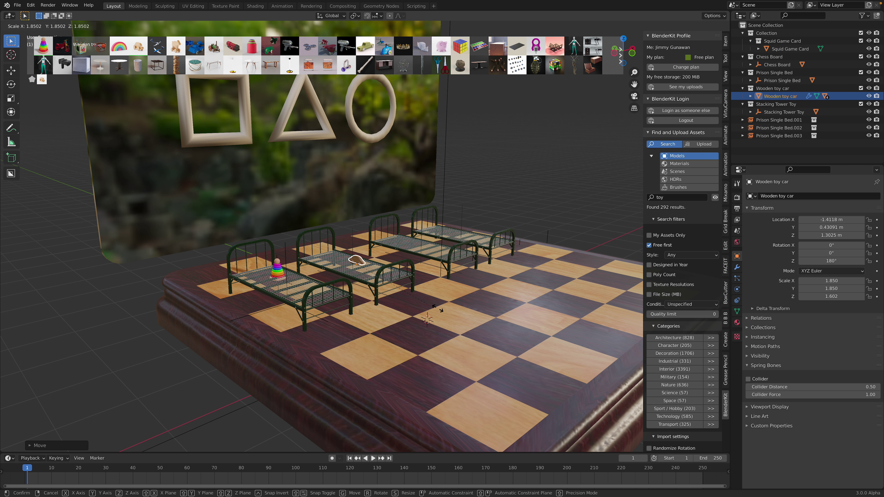
pyautogui.click(488, 328)
# Rotate the Wooden toy car to about 213° around Z and reposition it on the second bed at about X -1.33 m, Y 0.49 m.
pyautogui.moveTo(484, 324); pyautogui.dragTo(450, 333, button='middle')
pyautogui.press('g')
pyautogui.press('x')
pyautogui.click(442, 307)
pyautogui.moveTo(440, 283); pyautogui.dragTo(415, 301, button='middle')
pyautogui.press('r')
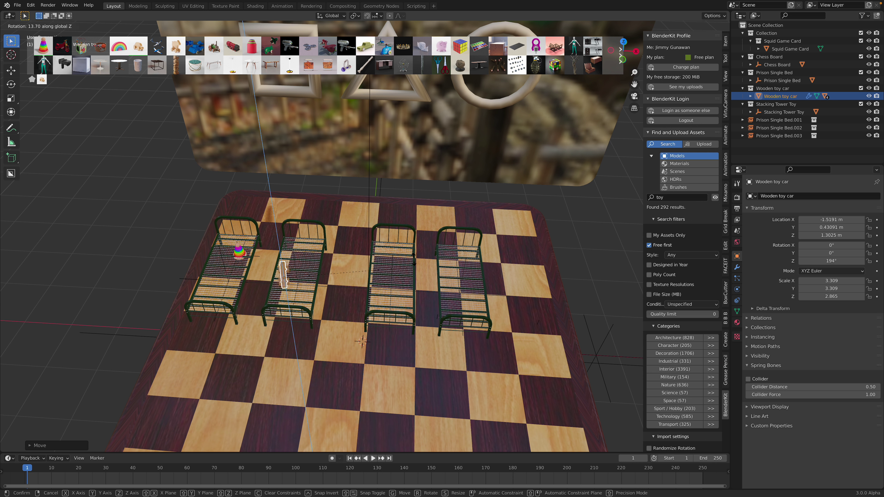
pyautogui.click(383, 239)
pyautogui.press('g')
pyautogui.click(393, 236)
pyautogui.scroll(3, 341, 258)
pyautogui.moveTo(341, 258); pyautogui.dragTo(408, 254, button='middle')
pyautogui.press('g')
pyautogui.click(398, 256)
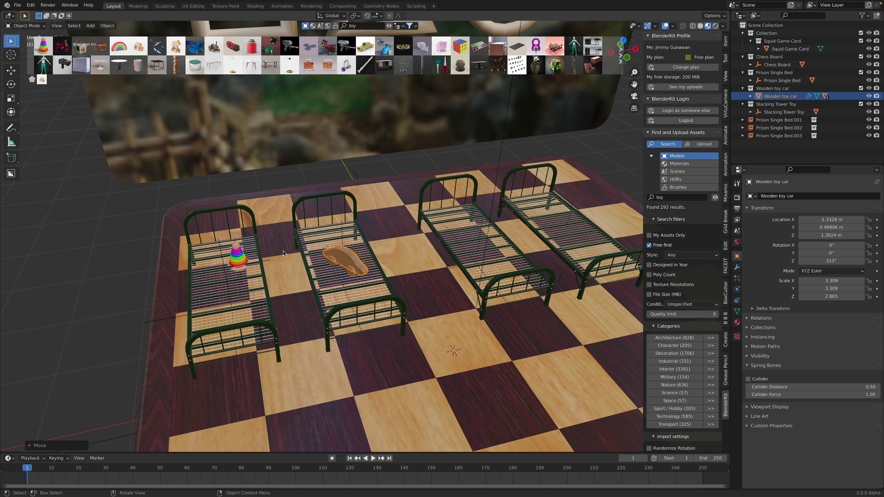
# Move the Stacking Tower Toy to the middle of the first bed, at about X -2.60 m, Y 0.60 m, Z 1.25 m.
pyautogui.click(774, 112)
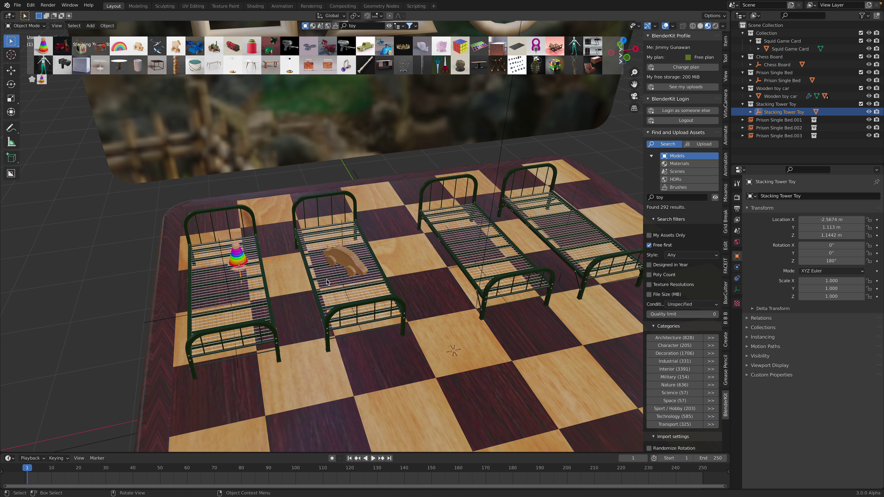
pyautogui.moveTo(329, 293); pyautogui.dragTo(403, 294, button='middle')
pyautogui.press('g')
pyautogui.click(308, 276)
pyautogui.press('g')
pyautogui.press('y')
pyautogui.click(454, 301)
# Scale the Stacking Tower Toy up uniformly to about 1.53 and save the file.
pyautogui.press('s')
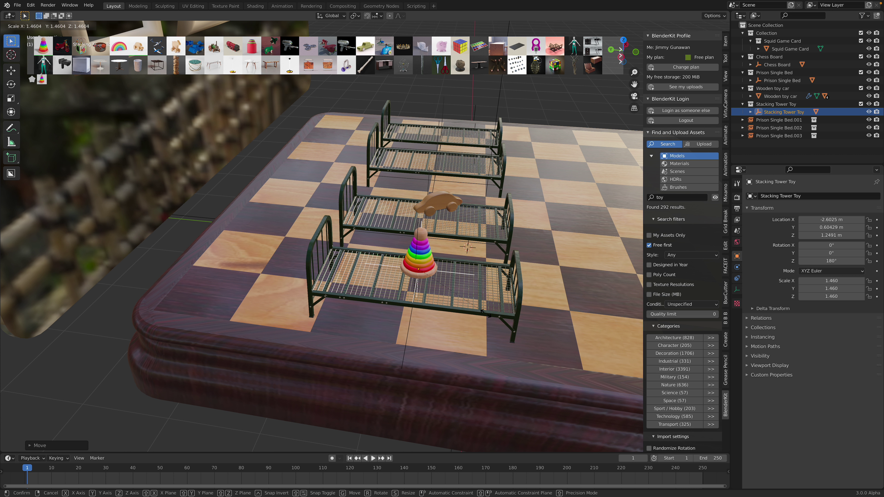
pyautogui.click(482, 301)
pyautogui.moveTo(482, 301); pyautogui.dragTo(434, 323, button='middle')
pyautogui.scroll(-6, 435, 322)
pyautogui.hotkey('ctrl', 's')
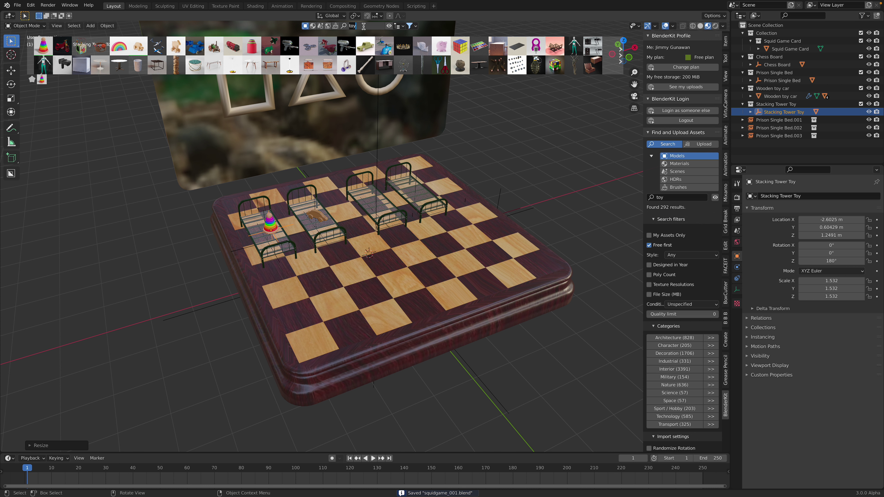
# Search the models for doll and try to add Garden gnome ceramic-A to the scene.
pyautogui.moveTo(389, 224); pyautogui.dragTo(393, 244, button='middle')
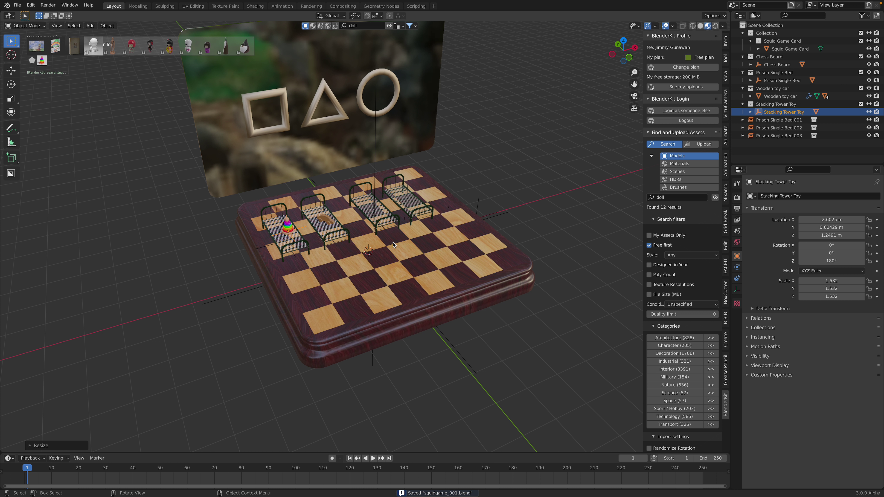
pyautogui.moveTo(152, 51)
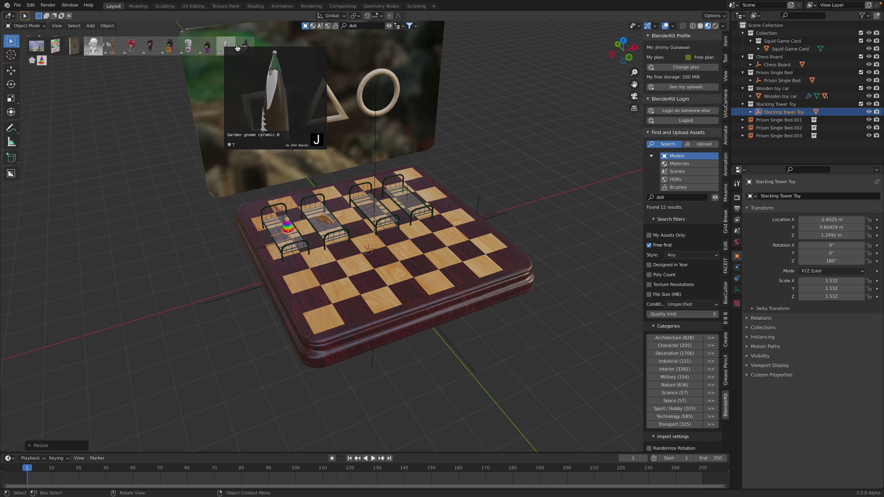
pyautogui.click(243, 51)
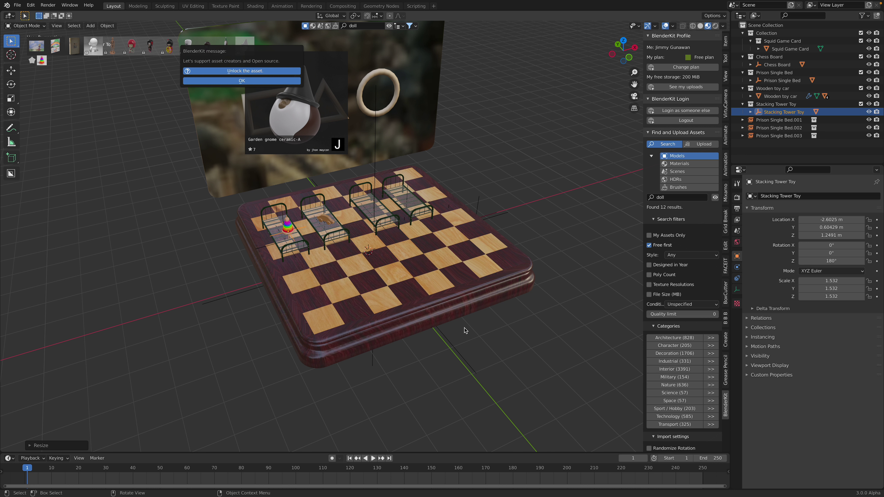
pyautogui.click(260, 81)
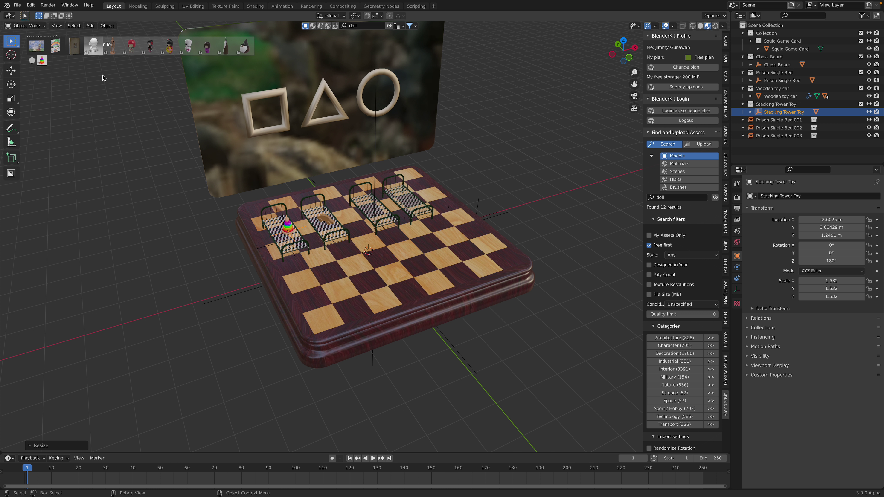
# Add Childs Drawing On Paper 01 beside the chess board and scale the Stacking Tower Toy to about 1.61.
pyautogui.moveTo(56, 48)
pyautogui.mouseDown()
pyautogui.moveTo(425, 204)
pyautogui.moveTo(513, 175)
pyautogui.mouseUp()
pyautogui.press('s')
pyautogui.click(535, 200)
pyautogui.click(519, 182)
pyautogui.click(772, 114)
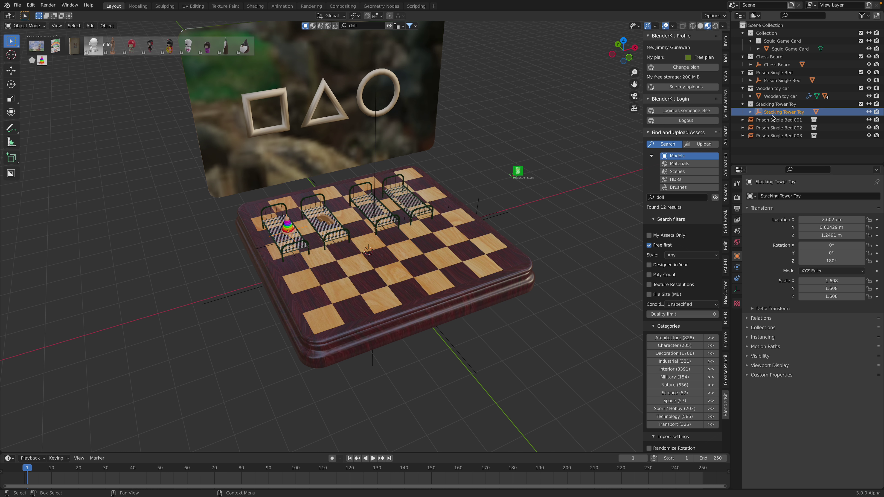
pyautogui.moveTo(579, 182)
pyautogui.mouseDown(button='middle')
pyautogui.moveTo(473, 226)
pyautogui.moveTo(485, 219)
pyautogui.mouseUp(button='middle')
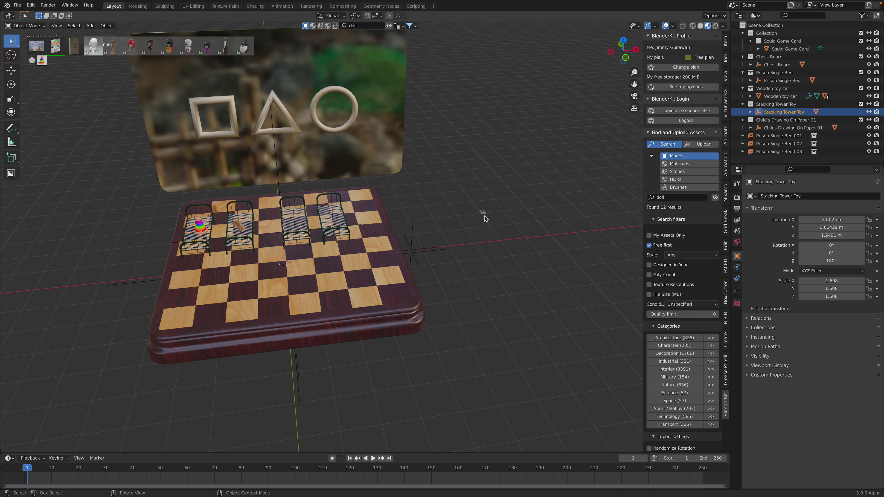
# Scale Childs Drawing On Paper 01 up uniformly to about 9.40 and rotate it 90° around X.
pyautogui.click(483, 212)
pyautogui.moveTo(532, 241); pyautogui.dragTo(505, 231, button='middle')
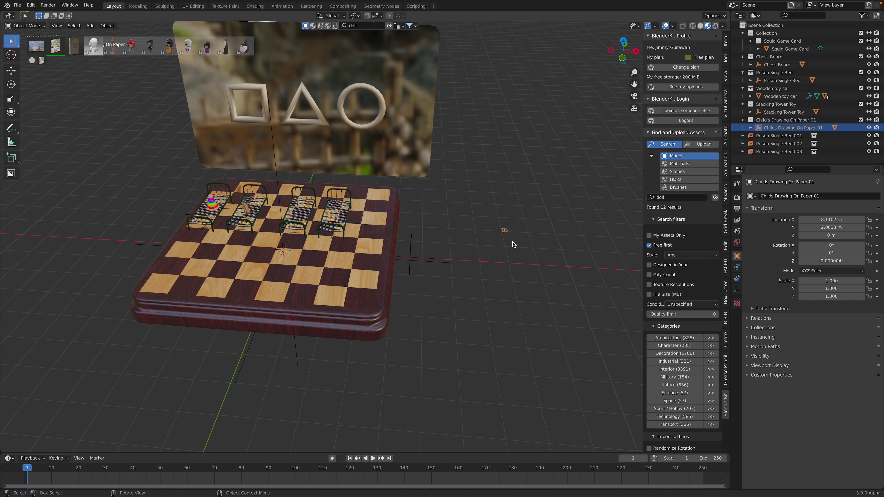
pyautogui.press('s')
pyautogui.click(553, 305)
pyautogui.moveTo(553, 306); pyautogui.dragTo(525, 298, button='middle')
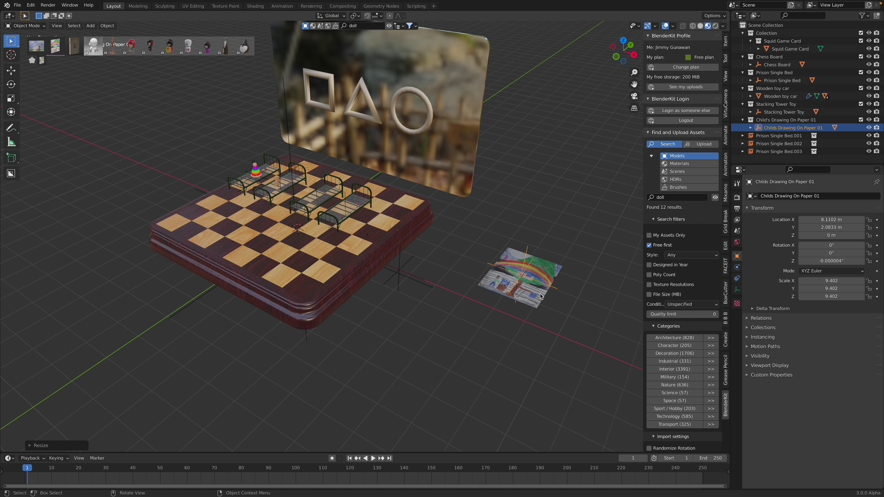
pyautogui.write('rx90')
pyautogui.press('Return')
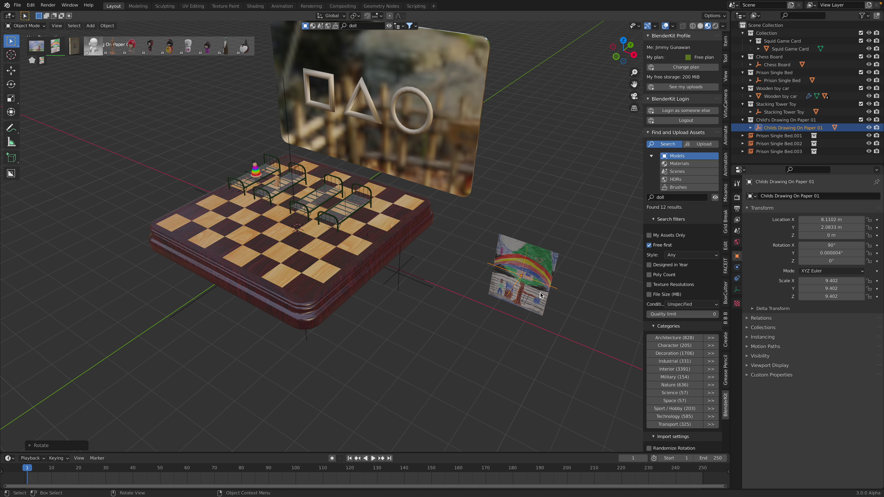
# Move the child's drawing in front of the Squid Game Card, at about X 4.70 m, Y 3.22 m, Z 3.03 m.
pyautogui.press('g')
pyautogui.click(433, 158)
pyautogui.moveTo(433, 158); pyautogui.dragTo(388, 148, button='middle')
pyautogui.press('g')
pyautogui.click(423, 167)
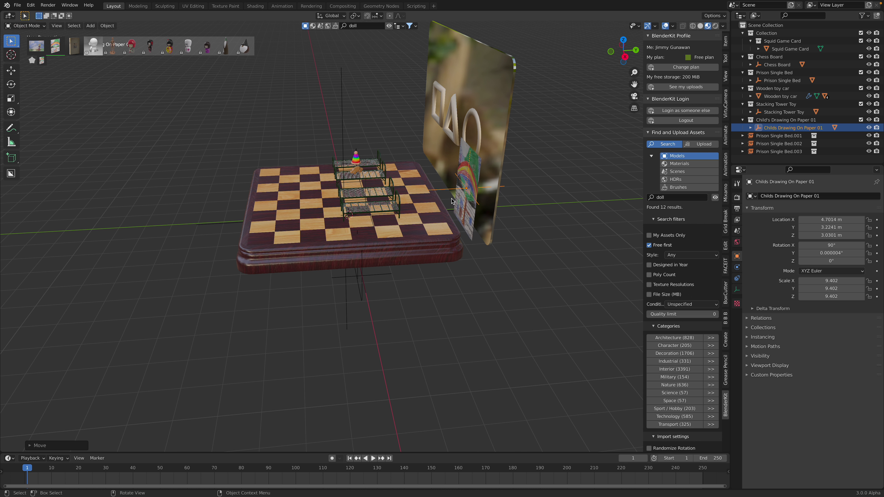
# Scale the child's drawing to about 6.94 and place it against the card at about X 4.37 m, Y 3.70 m, Z 2.67 m.
pyautogui.moveTo(431, 184)
pyautogui.mouseDown(button='middle')
pyautogui.moveTo(515, 200)
pyautogui.moveTo(465, 179)
pyautogui.moveTo(430, 177)
pyautogui.moveTo(435, 195)
pyautogui.moveTo(424, 195)
pyautogui.mouseUp(button='middle')
pyautogui.press('s')
pyautogui.click(495, 195)
pyautogui.press('g')
pyautogui.click(468, 181)
pyautogui.press('g')
pyautogui.click(452, 195)
pyautogui.press('g')
pyautogui.click(435, 198)
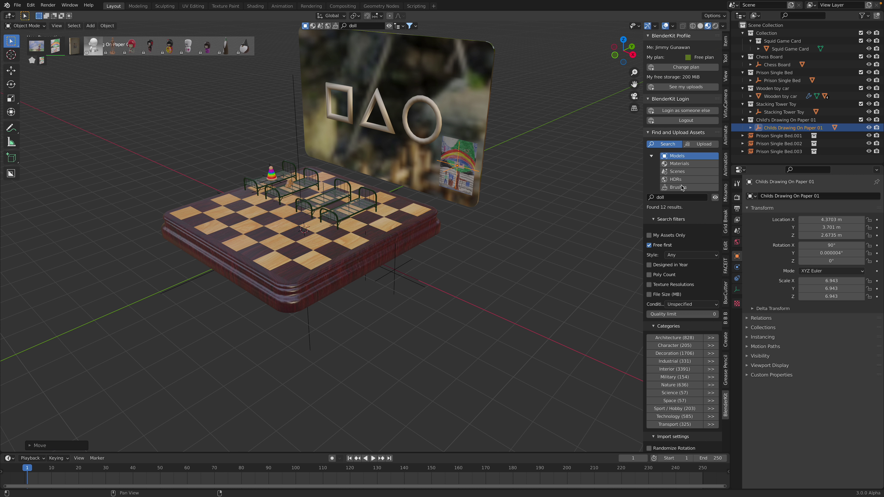
pyautogui.moveTo(399, 252); pyautogui.dragTo(428, 241, button='middle')
pyautogui.press('g')
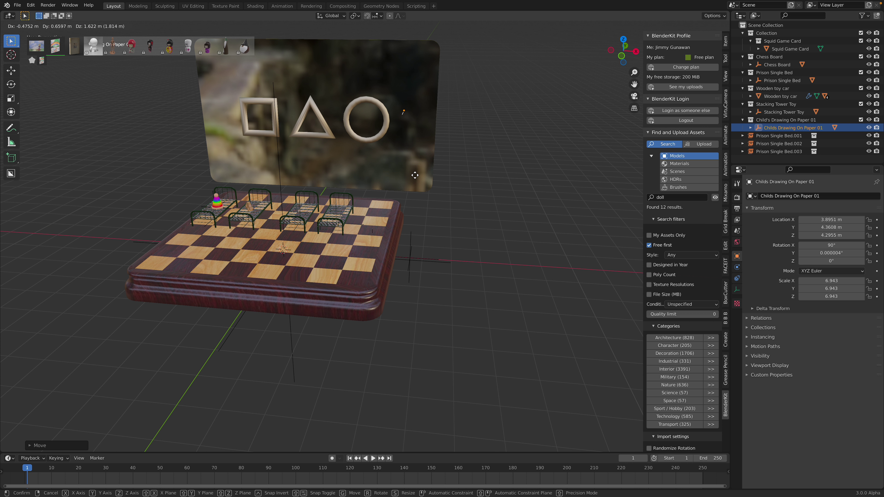
pyautogui.rightClick(417, 199)
# Tilt the child's drawing to about 7.7° around Y at about X 4.06 m, Y 3.79 m, Z 2.66 m, and save the file.
pyautogui.moveTo(497, 155); pyautogui.dragTo(491, 157, button='middle')
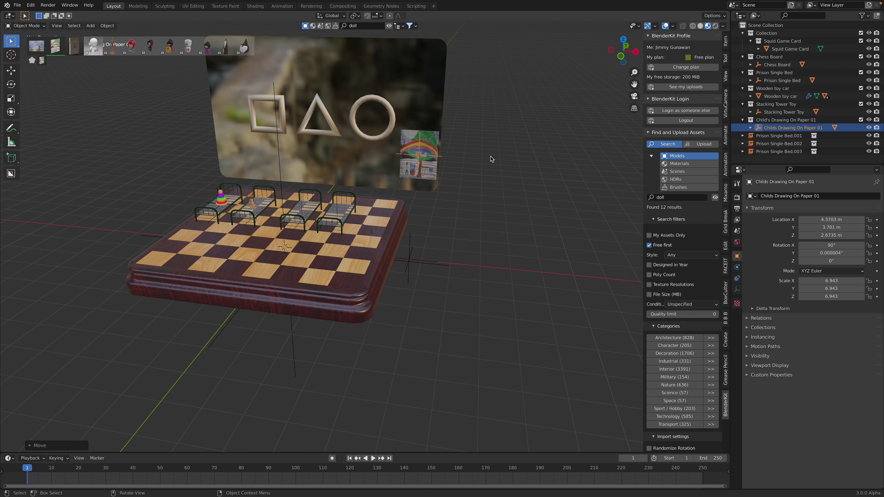
pyautogui.press('r')
pyautogui.press('x')
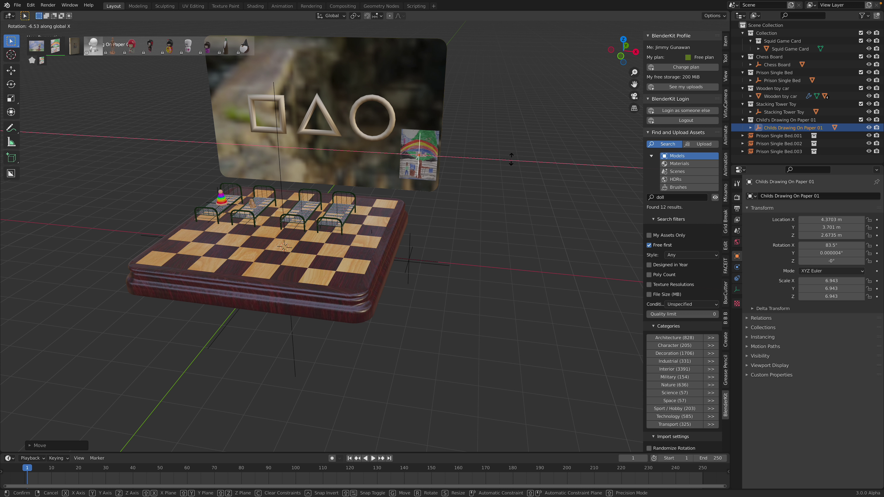
pyautogui.press('y')
pyautogui.click(519, 168)
pyautogui.moveTo(518, 169)
pyautogui.mouseDown(button='middle')
pyautogui.moveTo(409, 178)
pyautogui.moveTo(474, 170)
pyautogui.mouseUp(button='middle')
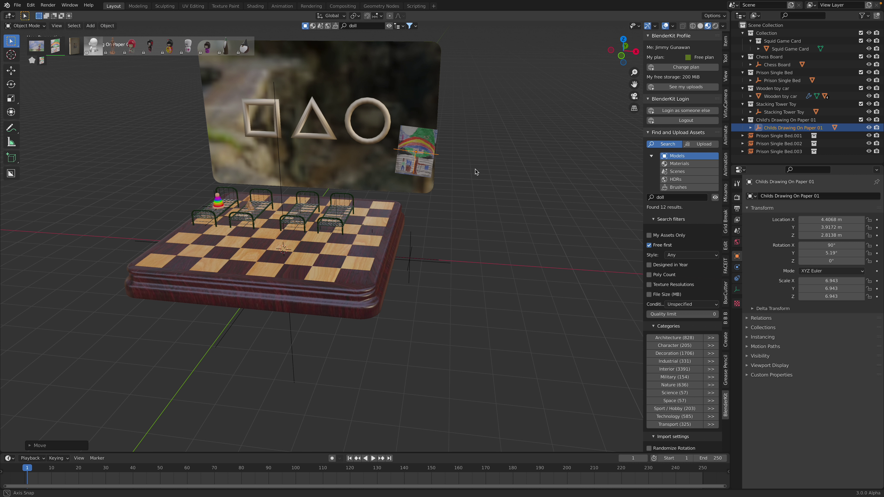
pyautogui.press('r')
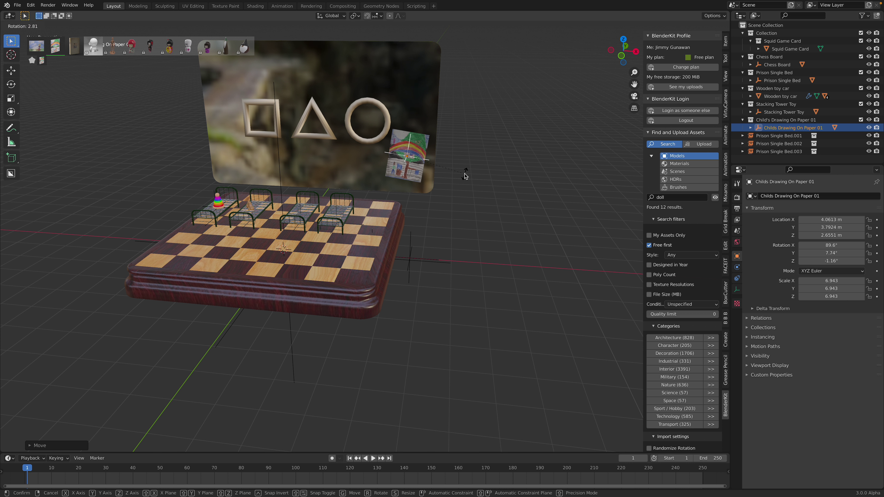
pyautogui.click(466, 178)
pyautogui.moveTo(385, 179); pyautogui.dragTo(443, 185, button='middle')
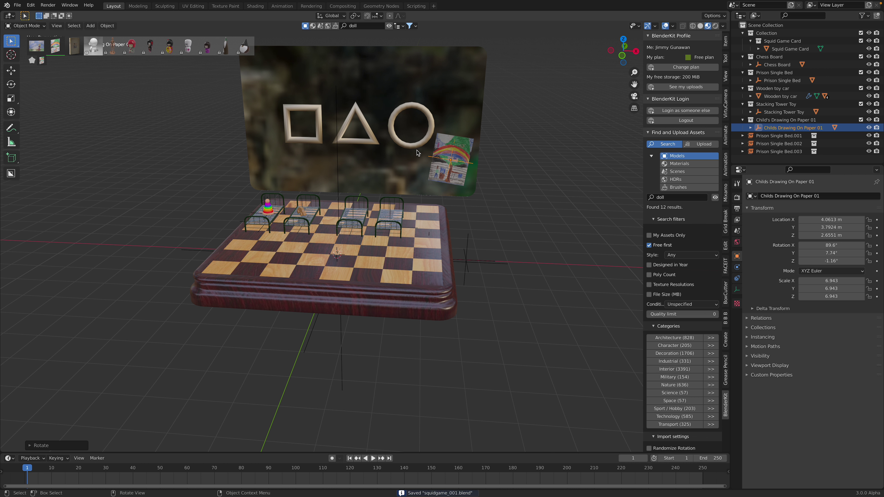
# Add the Girl with Doll in the Fields painting and move it to about X -4.18 m, Y 4.38 m, Z 0.55 m.
pyautogui.moveTo(41, 52)
pyautogui.moveTo(41, 52); pyautogui.dragTo(203, 188)
pyautogui.moveTo(216, 200); pyautogui.dragTo(256, 211, button='middle')
pyautogui.keyDown('shift'); pyautogui.moveTo(130, 242); pyautogui.dragTo(213, 206, button='middle'); pyautogui.keyUp('shift')
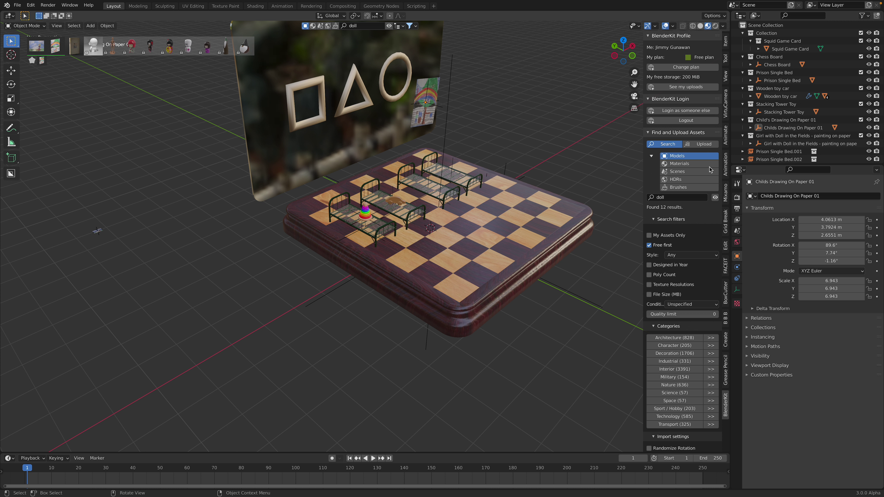
pyautogui.press('g')
pyautogui.click(285, 241)
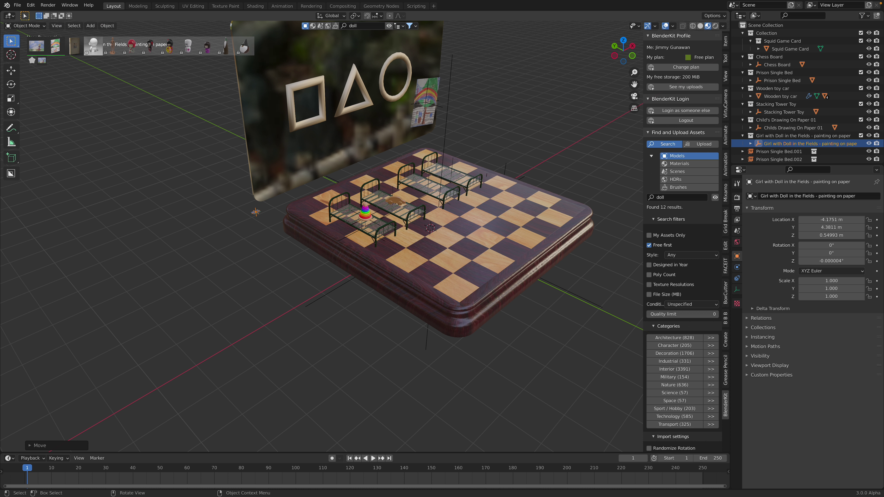
# Scale the Girl with Doll painting to about 3.86 and rotate it 90° around X.
pyautogui.press('s')
pyautogui.click(384, 277)
pyautogui.press('r')
pyautogui.press('x')
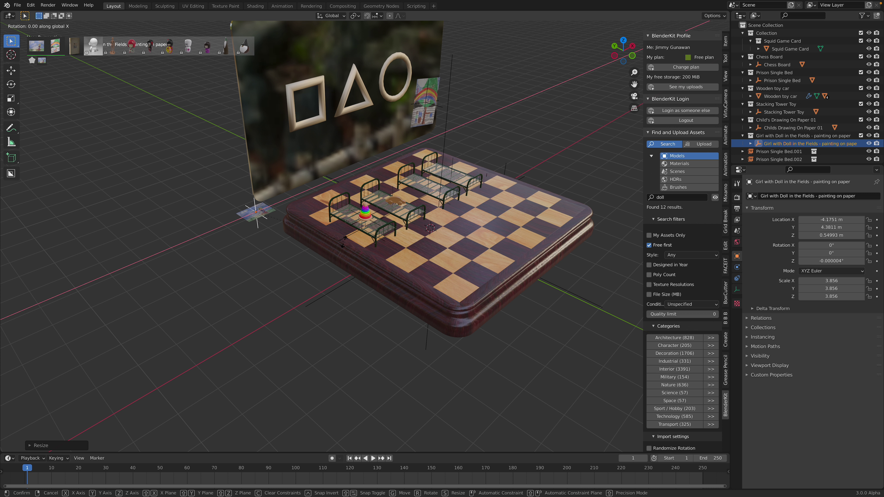
pyautogui.press('Return')
# Scale the Girl with Doll painting to about 7.07 and place it on the card at about X -2.87 m, Y 3.94 m, Z 2.37 m.
pyautogui.press('g')
pyautogui.click(364, 182)
pyautogui.moveTo(262, 191)
pyautogui.mouseDown(button='middle')
pyautogui.moveTo(300, 195)
pyautogui.moveTo(321, 175)
pyautogui.moveTo(268, 190)
pyautogui.moveTo(442, 179)
pyautogui.mouseUp(button='middle')
pyautogui.press('g')
pyautogui.click(324, 187)
pyautogui.press('s')
pyautogui.click(324, 185)
pyautogui.press('g')
pyautogui.click(275, 176)
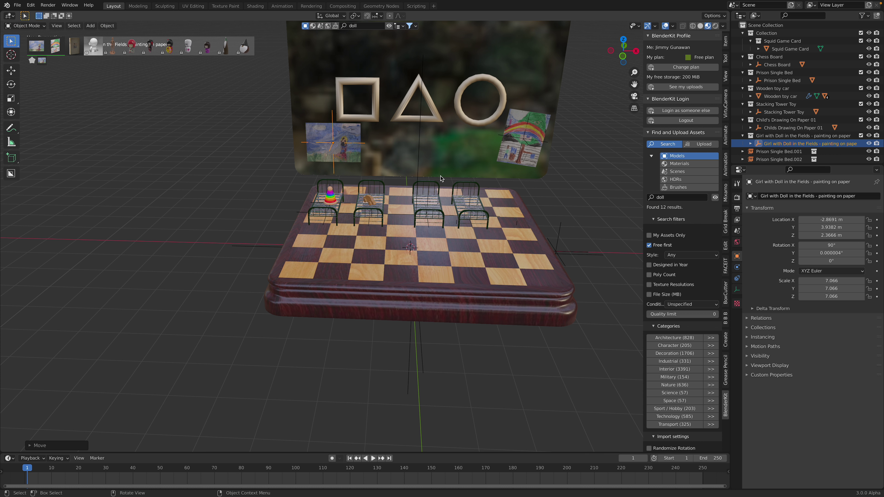
# Tilt the Girl with Doll painting to about -7.4° on Y and raise it to about Z 5.7 m at the card's upper corner.
pyautogui.press('r')
pyautogui.click(449, 134)
pyautogui.moveTo(449, 134)
pyautogui.mouseDown(button='middle')
pyautogui.moveTo(395, 154)
pyautogui.moveTo(369, 148)
pyautogui.mouseUp(button='middle')
pyautogui.press('g')
pyautogui.press('z')
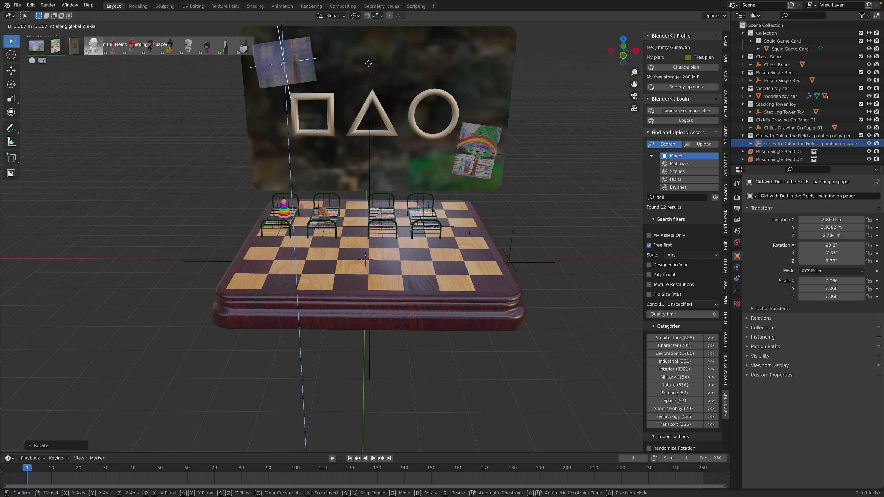
pyautogui.click(369, 67)
# Reposition the child's drawing on the card at about X 3.97 m, Y 3.72 m, Z 2.47 m.
pyautogui.click(478, 153)
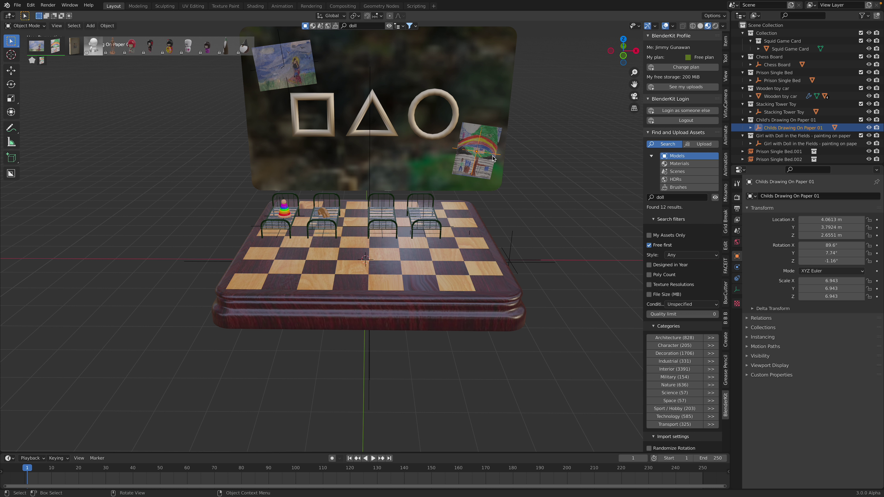
pyautogui.press('g')
pyautogui.click(538, 196)
pyautogui.click(538, 195)
# Search the models for toy and add the metal spinner onto the chess board in front of the beds.
pyautogui.moveTo(539, 196); pyautogui.dragTo(591, 193, button='middle')
pyautogui.keyDown('ctrl'); pyautogui.moveTo(226, 216); pyautogui.dragTo(216, 159, button='middle'); pyautogui.keyUp('ctrl')
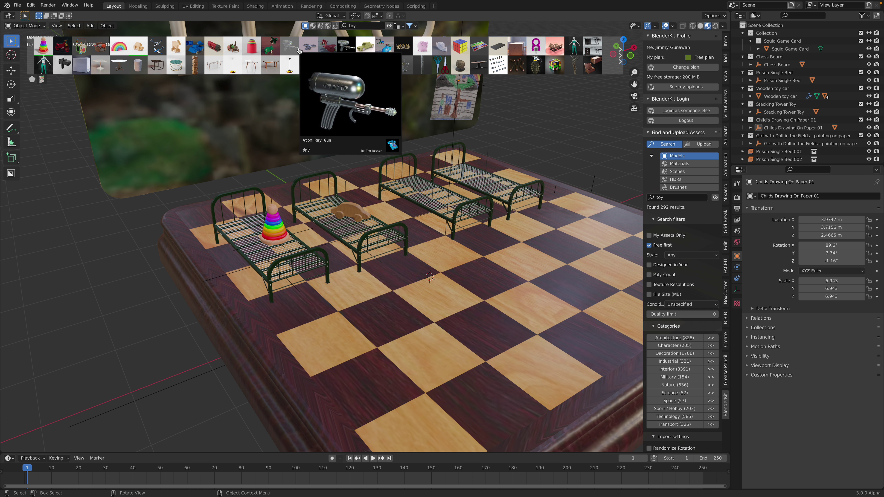
pyautogui.moveTo(305, 51); pyautogui.dragTo(390, 188)
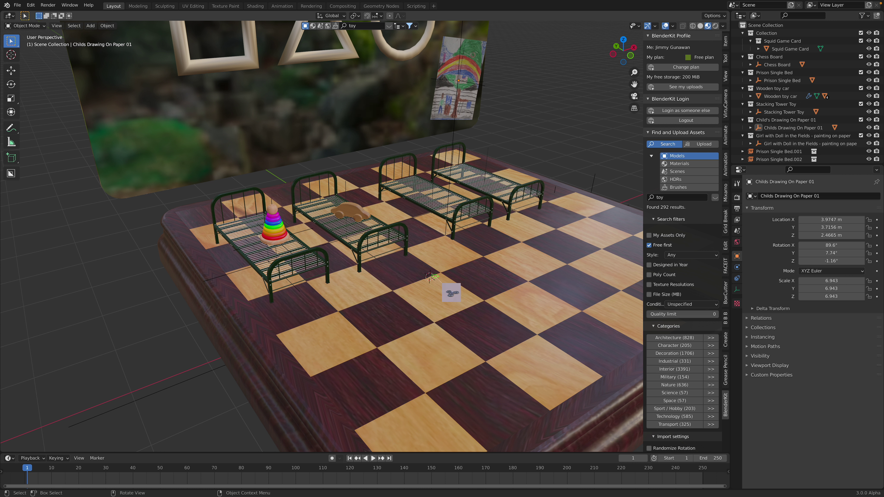
pyautogui.moveTo(442, 284); pyautogui.dragTo(440, 289)
pyautogui.keyDown('shift'); pyautogui.moveTo(458, 284); pyautogui.dragTo(450, 233, button='middle'); pyautogui.keyUp('shift')
pyautogui.scroll(-1, 801, 160)
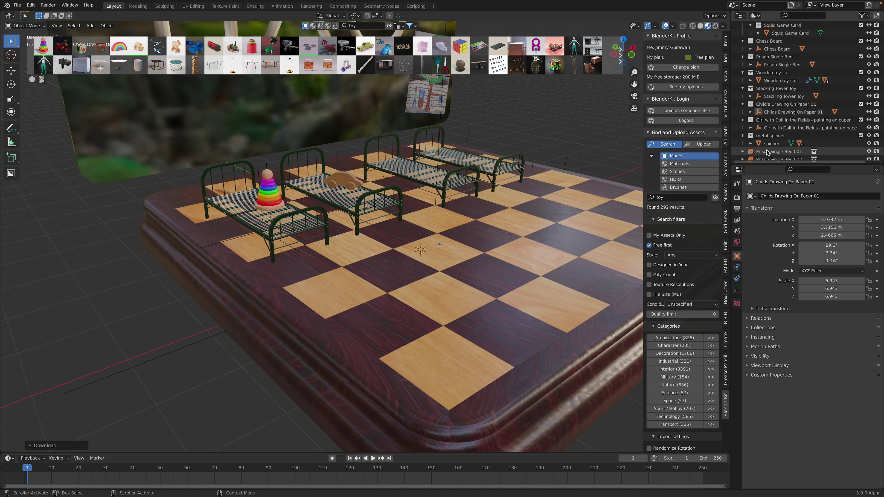
# Move the spinner to about X -0.98 m, Y -0.98 m, Z 1.59 m and scale it uniformly to about 6.75.
pyautogui.scroll(-1, 790, 155)
pyautogui.click(773, 134)
pyautogui.press('g')
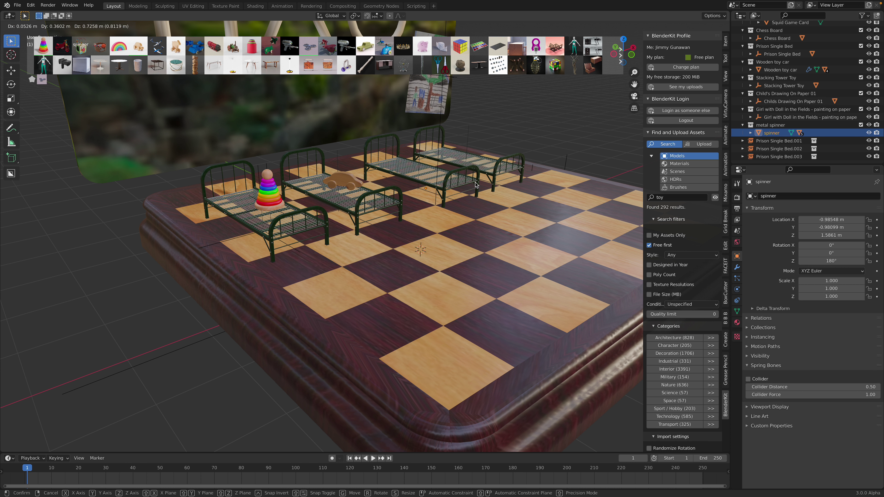
pyautogui.click(479, 185)
pyautogui.press('s')
pyautogui.click(584, 292)
pyautogui.press('s')
pyautogui.click(523, 265)
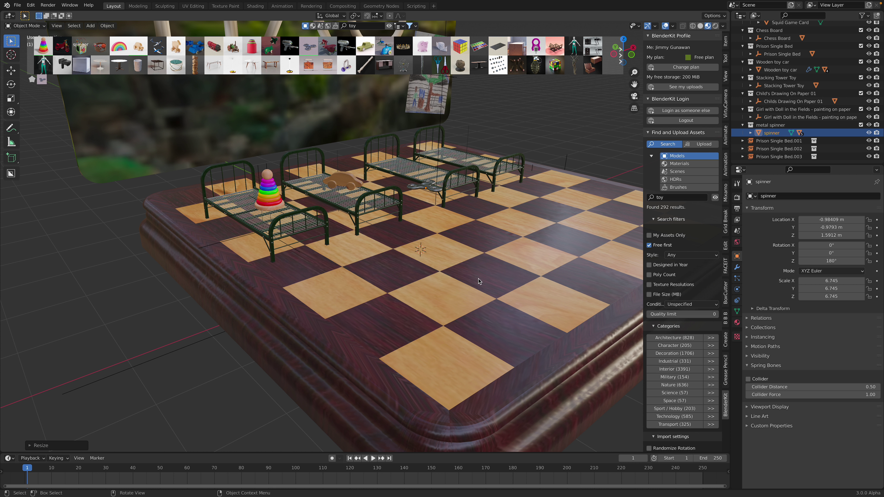
# Move the spinner across the board towards the third and fourth beds.
pyautogui.moveTo(479, 279); pyautogui.dragTo(351, 302, button='middle')
pyautogui.press('g')
pyautogui.click(485, 251)
pyautogui.press('g')
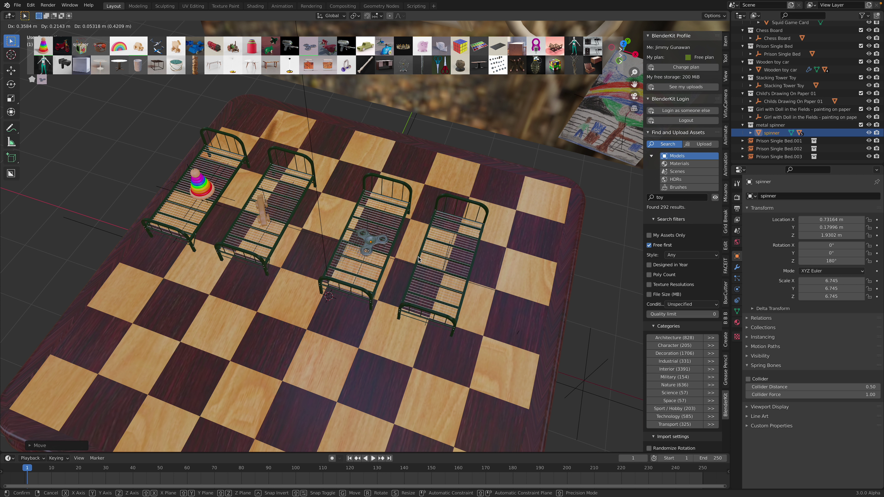
pyautogui.click(483, 248)
# Lower the spinner over the third bed at about X 0.11 m, Y 0.42 m, Z 1.43 m and save the file.
pyautogui.moveTo(410, 268); pyautogui.dragTo(439, 163, button='middle')
pyautogui.press('g')
pyautogui.press('z')
pyautogui.click(409, 251)
pyautogui.press('g')
pyautogui.click(409, 206)
pyautogui.press('g')
pyautogui.click(460, 206)
pyautogui.hotkey('ctrl', 's')
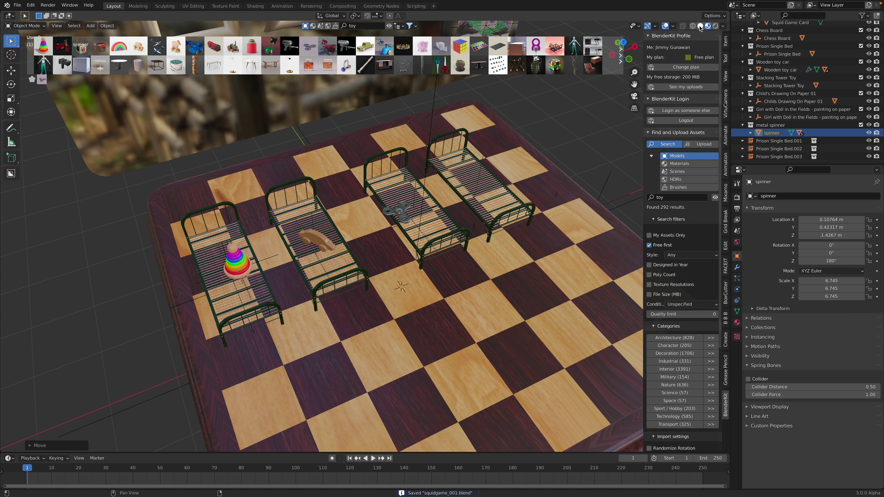
# Switch the viewport to solid shading and settle the spinner on the third bed at about X 0.48 m, Y 0.58 m, Z 1.26 m.
pyautogui.click(700, 25)
pyautogui.moveTo(401, 195)
pyautogui.mouseDown(button='middle')
pyautogui.moveTo(386, 225)
pyautogui.moveTo(345, 174)
pyautogui.moveTo(350, 202)
pyautogui.moveTo(353, 191)
pyautogui.mouseUp(button='middle')
pyautogui.press('g')
pyautogui.click(364, 208)
pyautogui.press('g')
pyautogui.click(346, 165)
pyautogui.scroll(3, 350, 202)
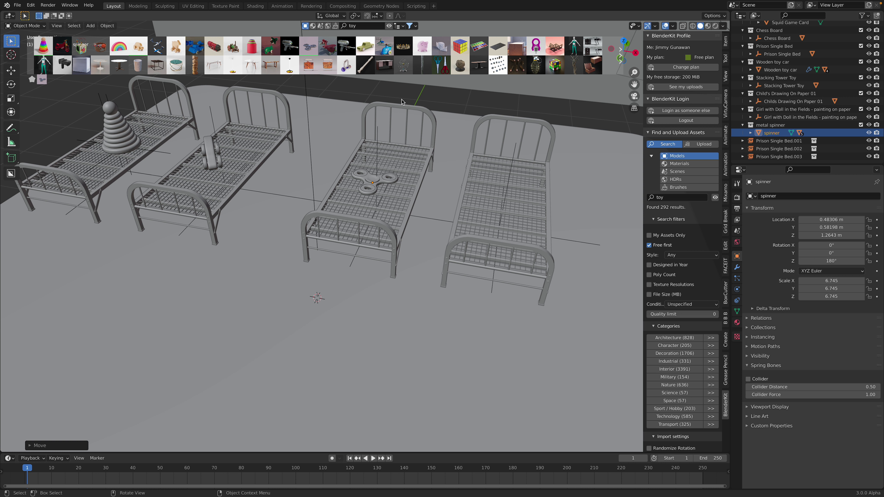
# Add the porcelain piglet to the board in front of the beds and the Rubik's cube beside the fourth bed.
pyautogui.moveTo(422, 46); pyautogui.dragTo(331, 319)
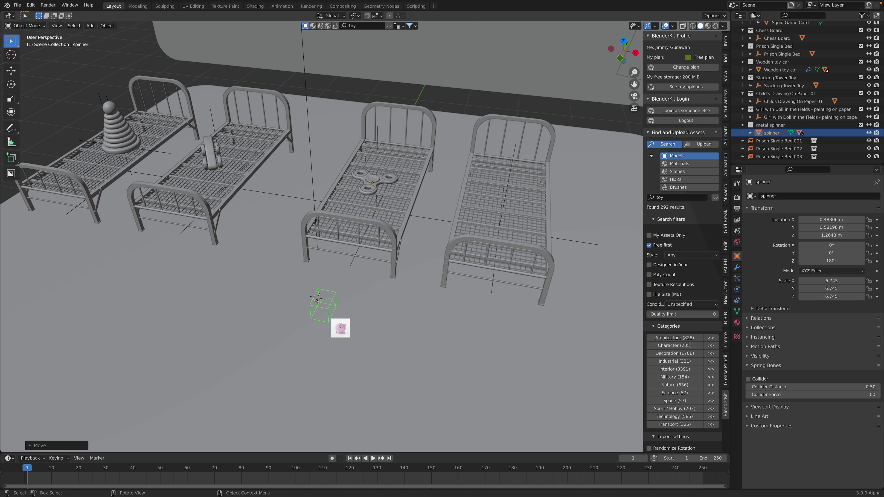
pyautogui.moveTo(277, 388); pyautogui.dragTo(277, 388)
pyautogui.scroll(-3, 333, 362)
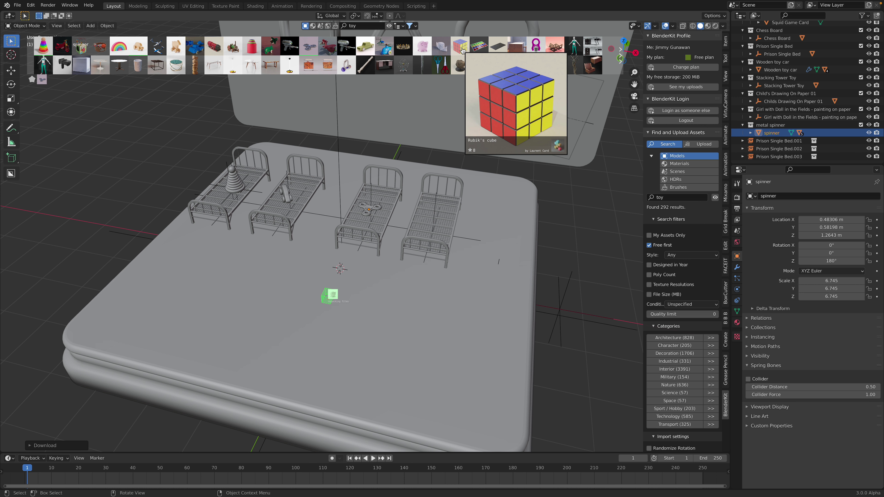
pyautogui.moveTo(460, 47); pyautogui.dragTo(480, 238)
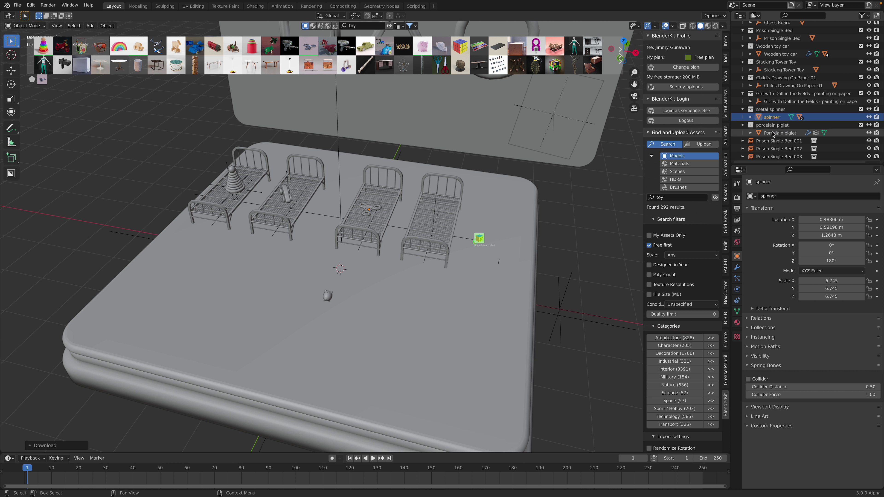
# Scale the porcelain piglet to about 7.635 and move it near the board's front edge at about X 0.44 m, Y -3.06 m, Z 0.83 m.
pyautogui.press('s')
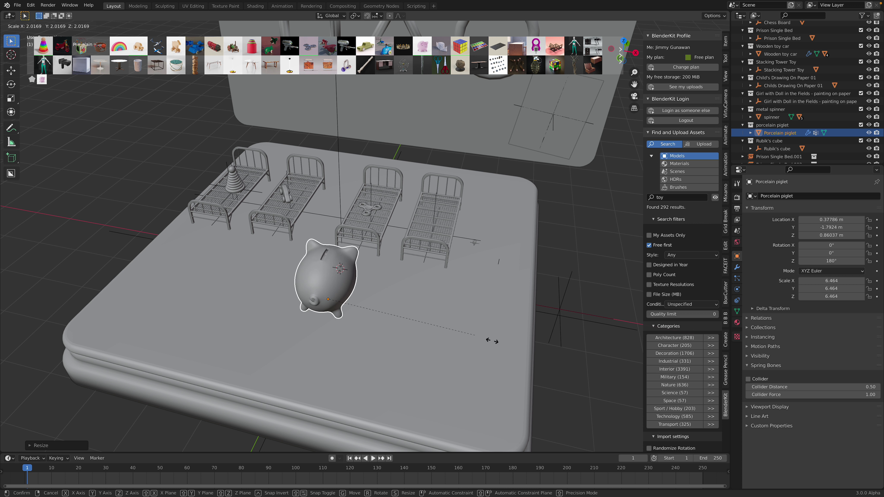
pyautogui.click(426, 327)
pyautogui.moveTo(427, 326); pyautogui.dragTo(390, 320, button='middle')
pyautogui.press('g')
pyautogui.press('y')
pyautogui.click(315, 328)
pyautogui.moveTo(315, 328); pyautogui.dragTo(257, 289, button='middle')
pyautogui.press('g')
pyautogui.click(267, 305)
# Enlarge the porcelain piglet to a scale of about 9.213 and shift it along X to about 0.23 m.
pyautogui.press('s')
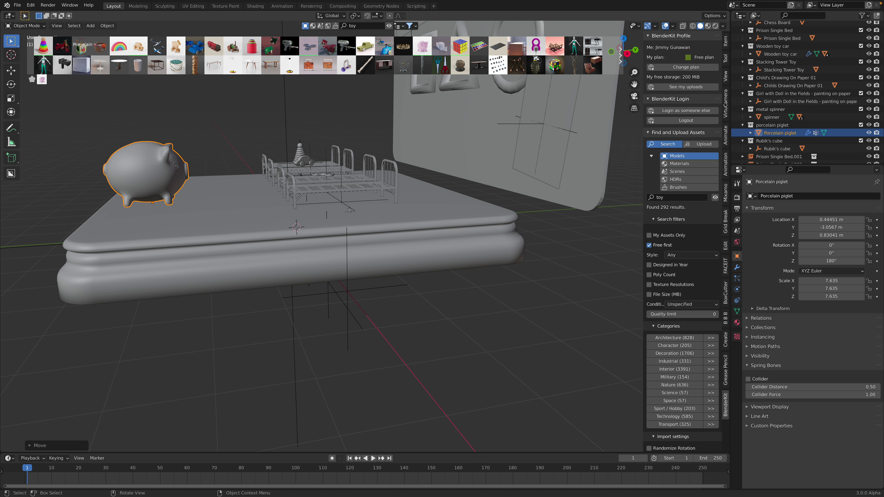
pyautogui.click(293, 297)
pyautogui.press('g')
pyautogui.press('x')
pyautogui.click(288, 288)
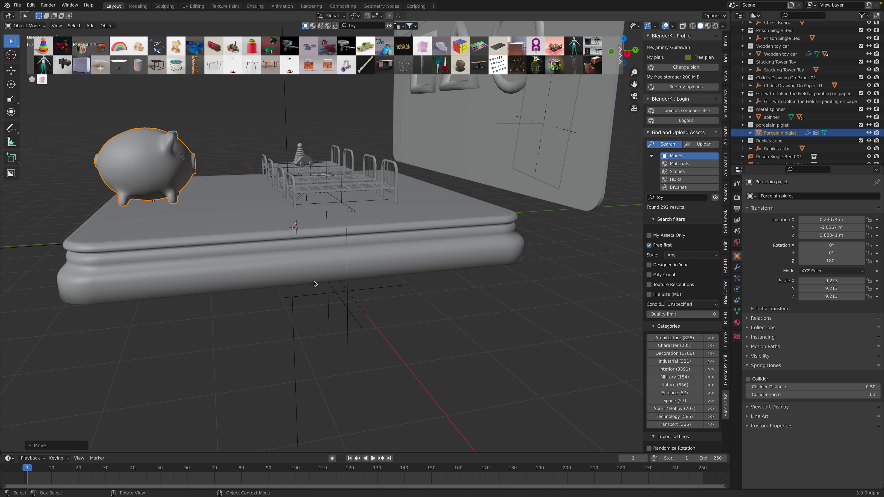
pyautogui.moveTo(288, 289); pyautogui.dragTo(314, 271, button='middle')
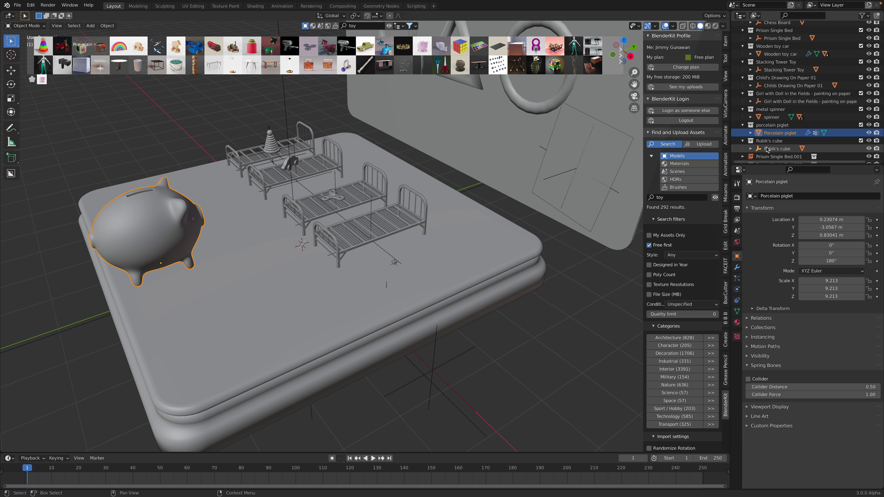
# Scale the Rubik's cube to about 0.562 and move it towards the fourth bed.
pyautogui.click(396, 260)
pyautogui.press('s')
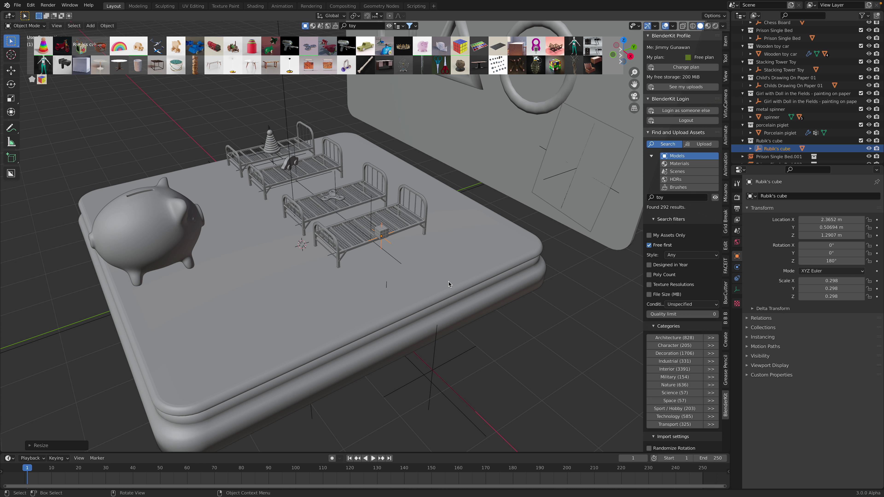
pyautogui.click(509, 310)
pyautogui.press('g')
pyautogui.click(428, 279)
# Place the Rubik's cube over the fourth bed at about X 1.78 m, Y 0.40 m, Z 1.44 m and rotate it to about 211° around Z.
pyautogui.moveTo(428, 278); pyautogui.dragTo(471, 233, button='middle')
pyautogui.press('g')
pyautogui.click(448, 261)
pyautogui.press('r')
pyautogui.click(474, 215)
# Rotate the porcelain piglet to about 157° around the Z axis.
pyautogui.click(776, 133)
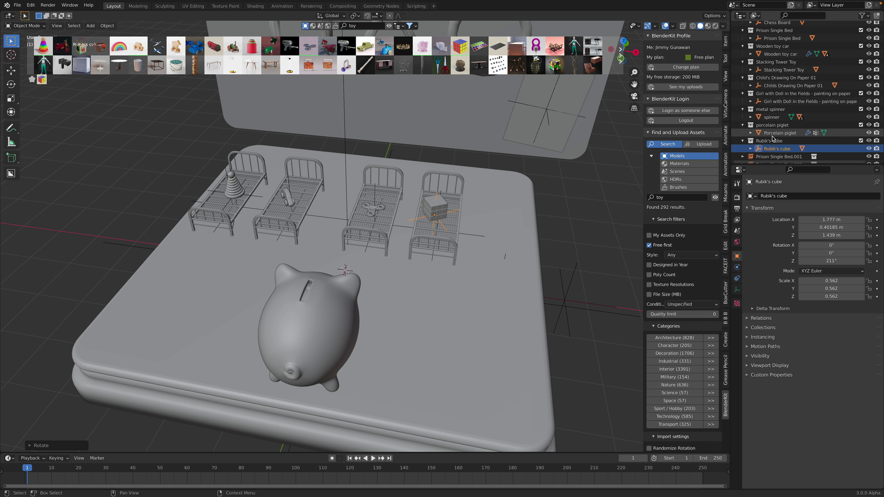
pyautogui.press('r')
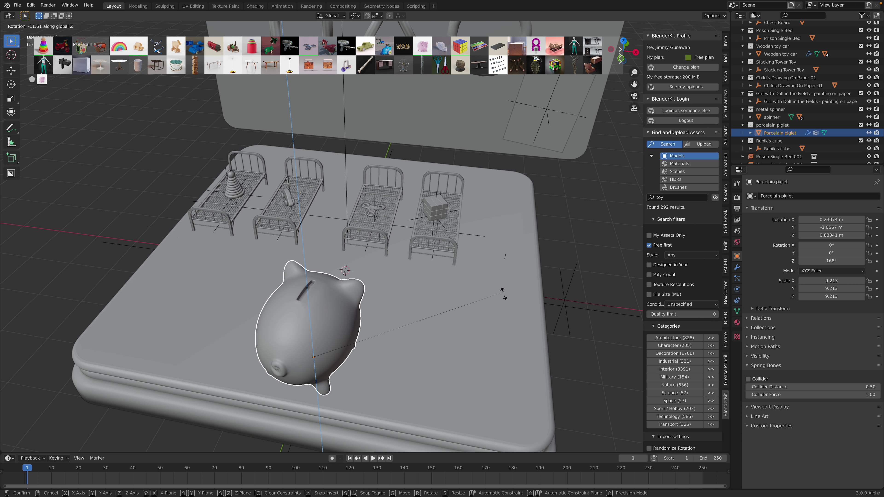
pyautogui.click(456, 335)
pyautogui.moveTo(456, 335); pyautogui.dragTo(345, 240, button='middle')
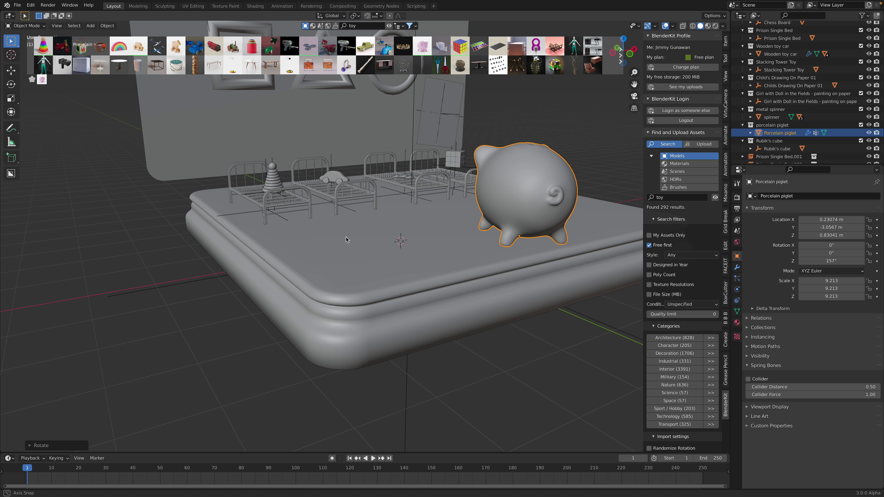
# In front view, move the child's drawing to about X 4.16 m, Z 2.24 m and scale it to about 7.006.
pyautogui.click(630, 55)
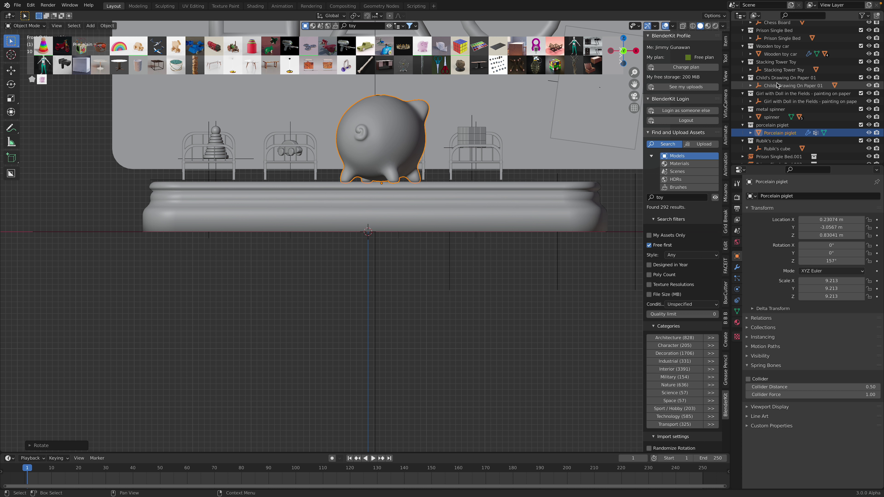
pyautogui.click(783, 86)
pyautogui.press('g')
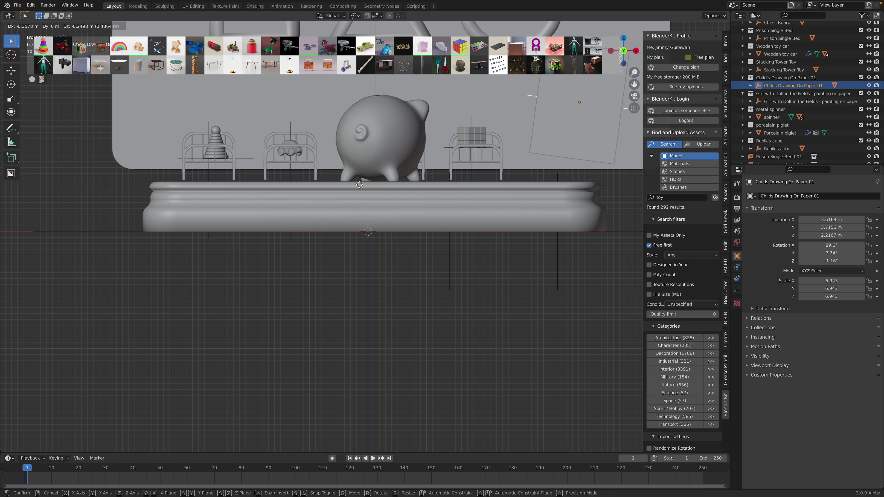
pyautogui.click(401, 185)
pyautogui.press('s')
pyautogui.click(504, 190)
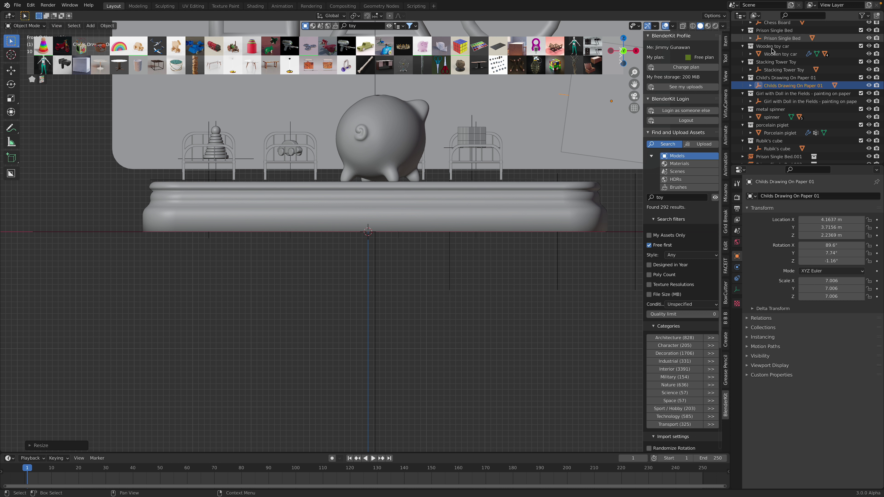
# Lower the wooden toy car onto the second bed at about Z 1.21 m.
pyautogui.click(780, 54)
pyautogui.press('g')
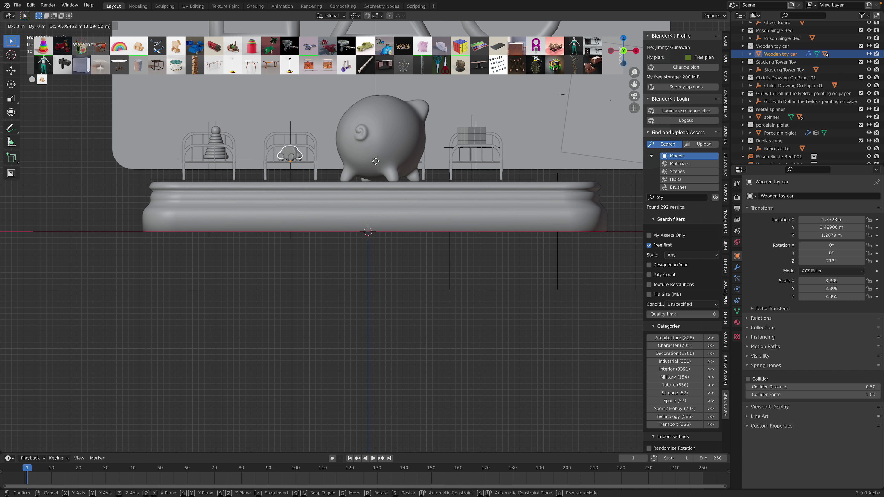
pyautogui.click(376, 161)
# Rotate the first prison bed by about 2.09° around the Y axis.
pyautogui.click(783, 39)
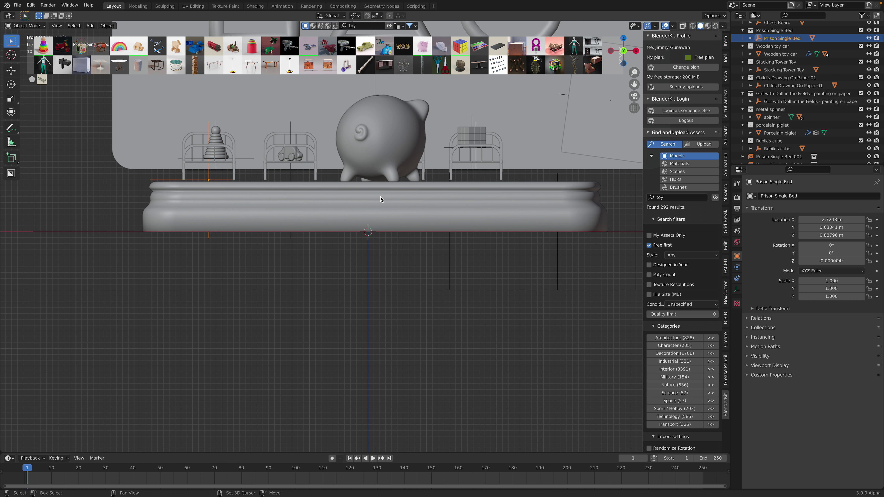
pyautogui.moveTo(380, 199); pyautogui.dragTo(401, 237, button='middle')
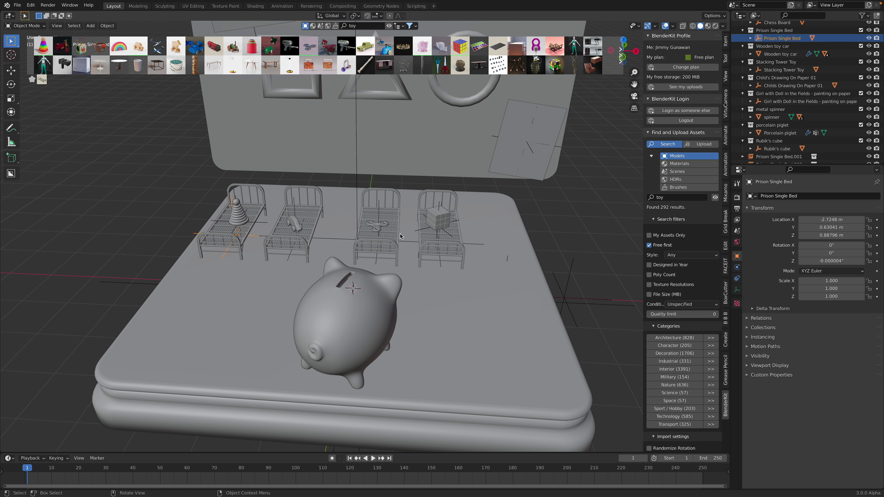
pyautogui.press('r')
pyautogui.press('x')
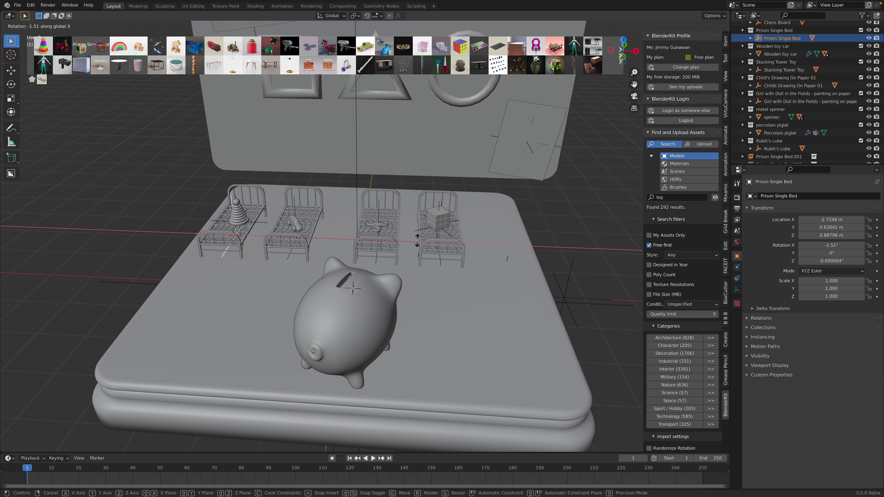
pyautogui.press('Escape')
pyautogui.press('r')
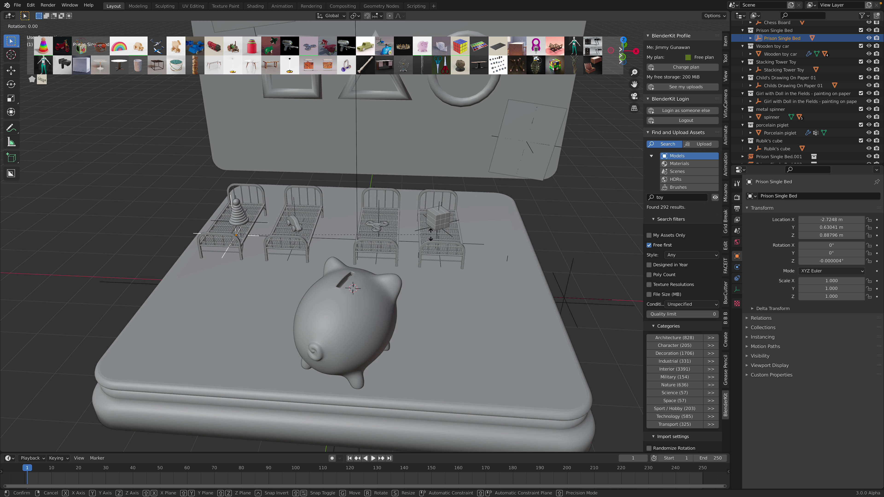
pyautogui.press('y')
pyautogui.click(442, 241)
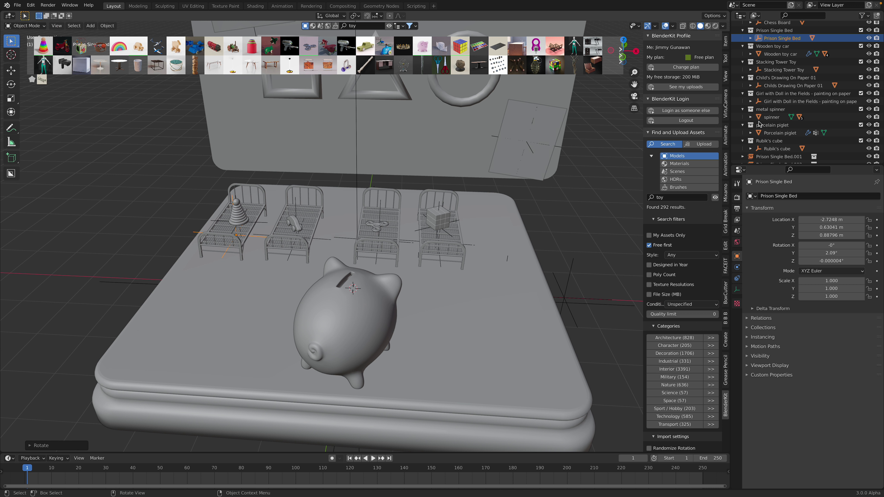
# Examine the object hierarchy of the original prison bed and its first copy, and which bed each entry controls.
pyautogui.scroll(2, 783, 61)
pyautogui.scroll(2, 781, 84)
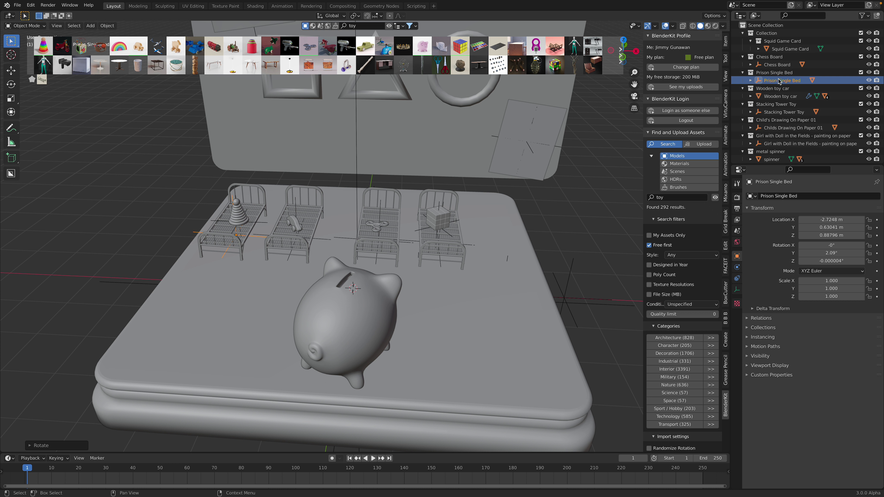
pyautogui.click(751, 81)
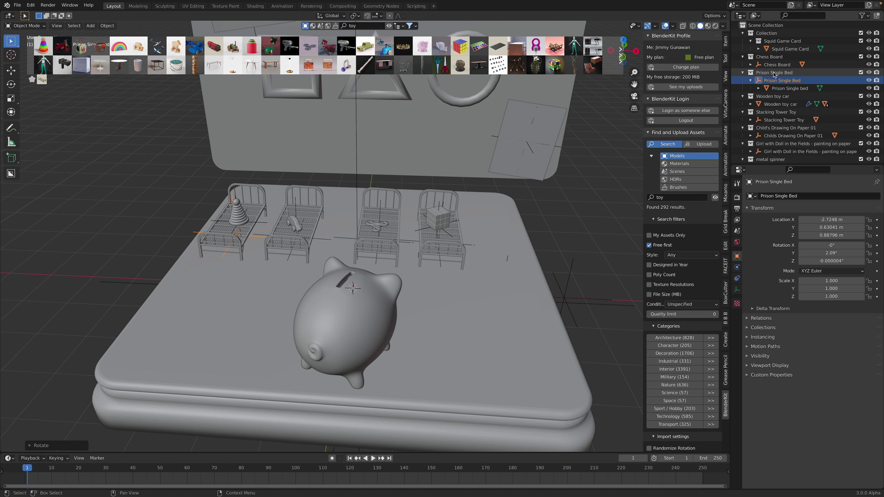
pyautogui.scroll(-5, 779, 115)
pyautogui.scroll(-3, 780, 145)
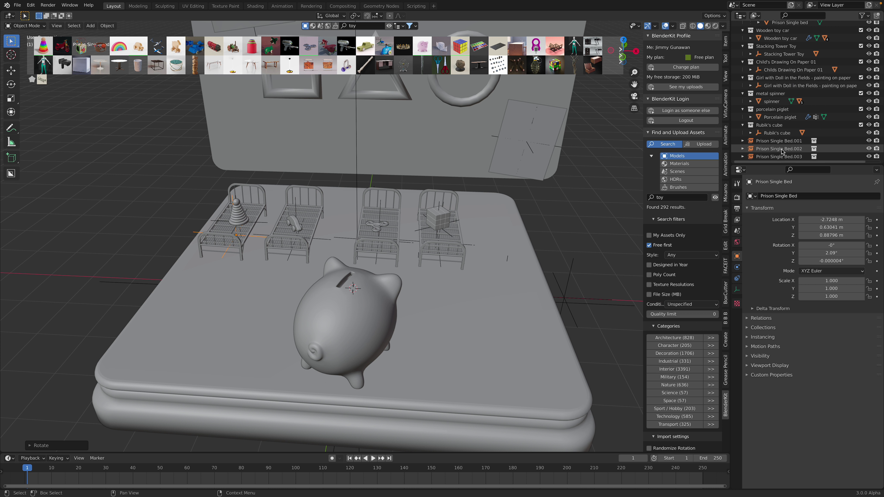
pyautogui.click(740, 140)
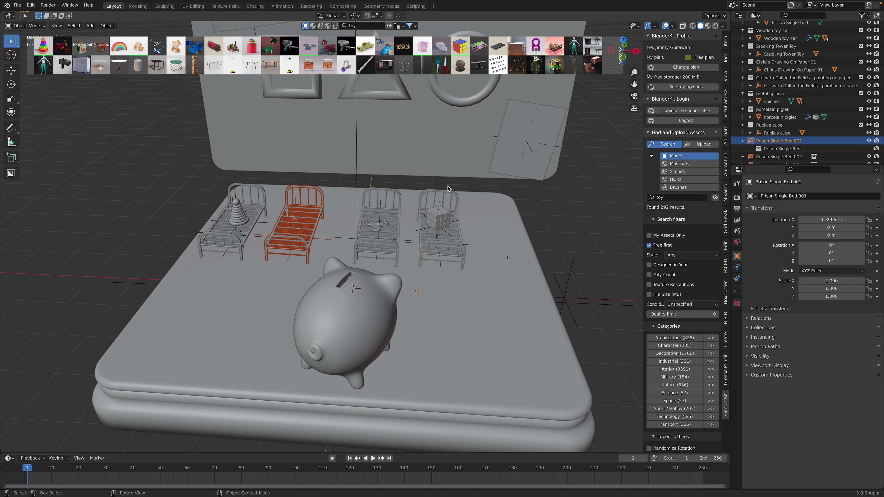
pyautogui.click(245, 205)
pyautogui.moveTo(256, 218)
pyautogui.mouseDown(button='middle')
pyautogui.moveTo(308, 206)
pyautogui.moveTo(273, 215)
pyautogui.mouseUp(button='middle')
pyautogui.scroll(-3, 537, 215)
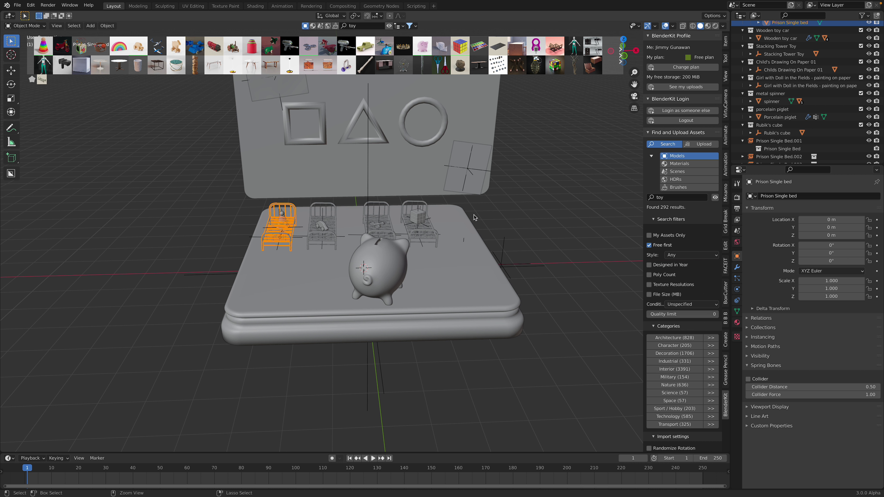
# Save the file, switch the viewport to material preview shading and deselect everything.
pyautogui.hotkey('ctrl', 's')
pyautogui.moveTo(474, 218); pyautogui.dragTo(501, 223, button='middle')
pyautogui.click(462, 275)
pyautogui.moveTo(485, 271); pyautogui.dragTo(501, 258, button='middle')
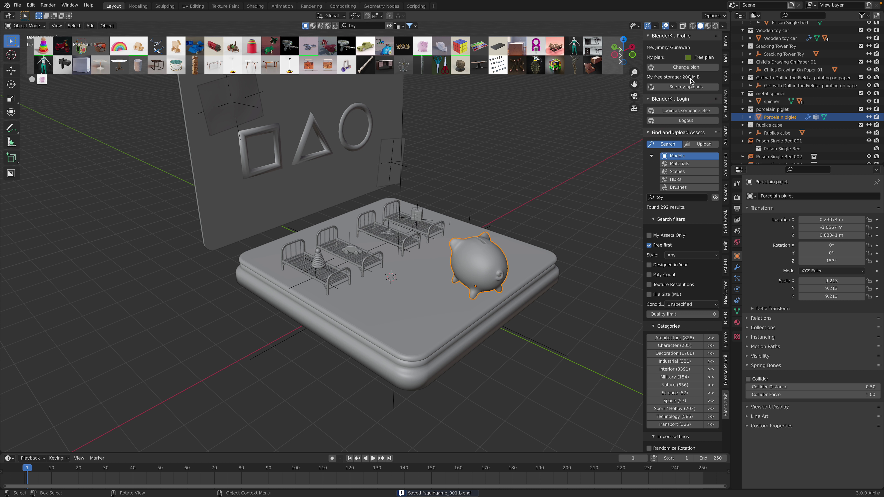
pyautogui.click(708, 26)
pyautogui.hotkey('alt', 'a')
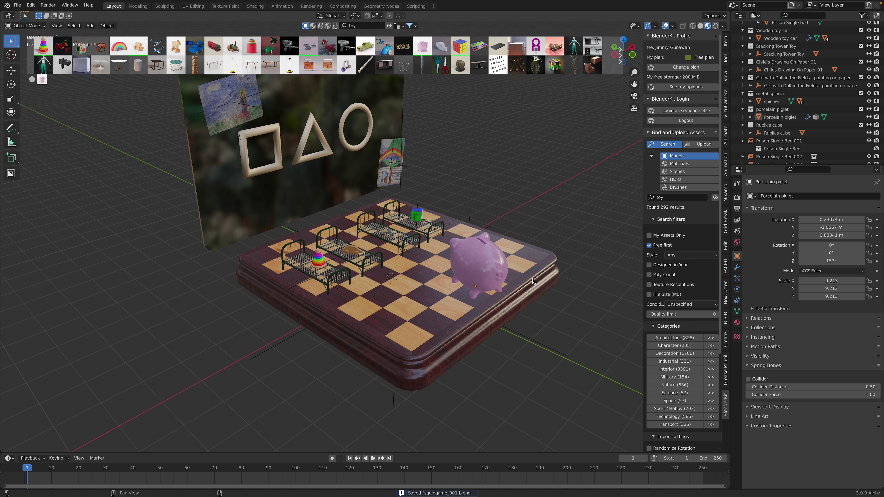
# Rotate the metal spinner on the third bed to about 199° around the Z axis.
pyautogui.moveTo(520, 227); pyautogui.dragTo(446, 231, button='middle')
pyautogui.scroll(3, 444, 197)
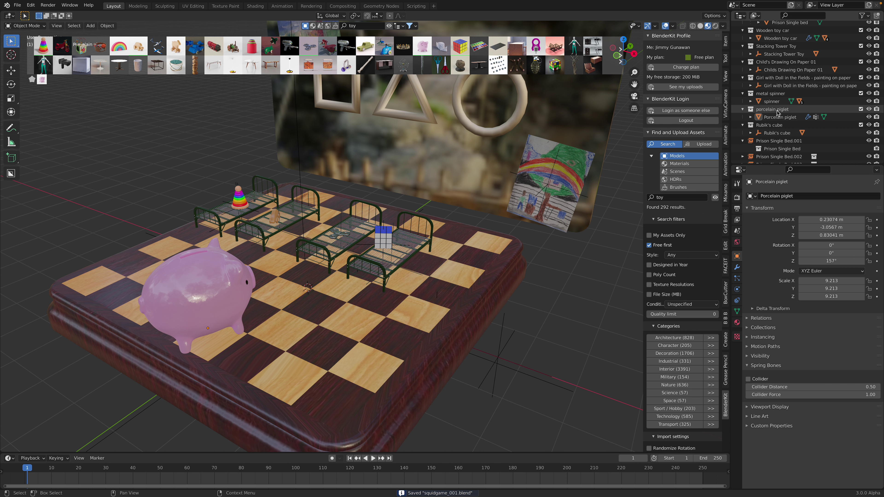
pyautogui.click(776, 102)
pyautogui.press('r')
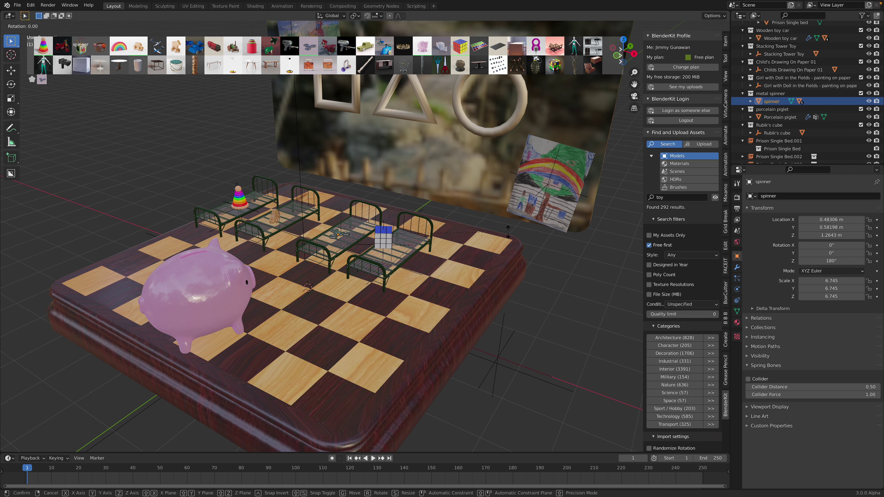
pyautogui.press('z')
pyautogui.click(483, 184)
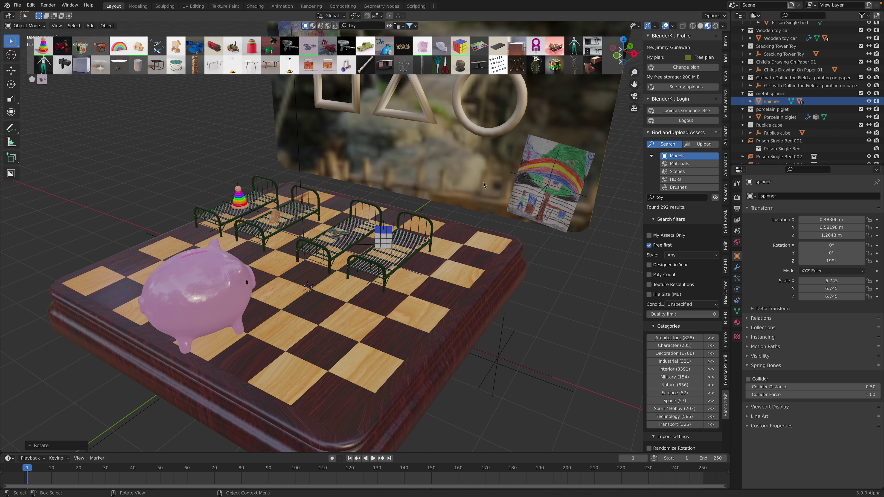
# Settle the Rubik's cube on the fourth bed at about X 1.91 m, Y 0.45 m, Z 1.19 m and save the file.
pyautogui.click(771, 133)
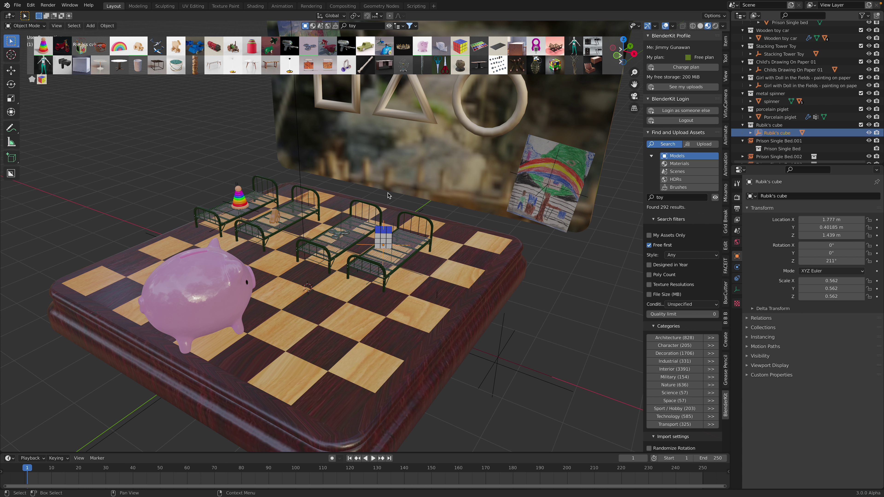
pyautogui.moveTo(385, 198); pyautogui.dragTo(392, 188, button='middle')
pyautogui.press('g')
pyautogui.click(433, 212)
pyautogui.moveTo(433, 213); pyautogui.dragTo(364, 201, button='middle')
pyautogui.press('g')
pyautogui.click(399, 213)
pyautogui.hotkey('ctrl', 's')
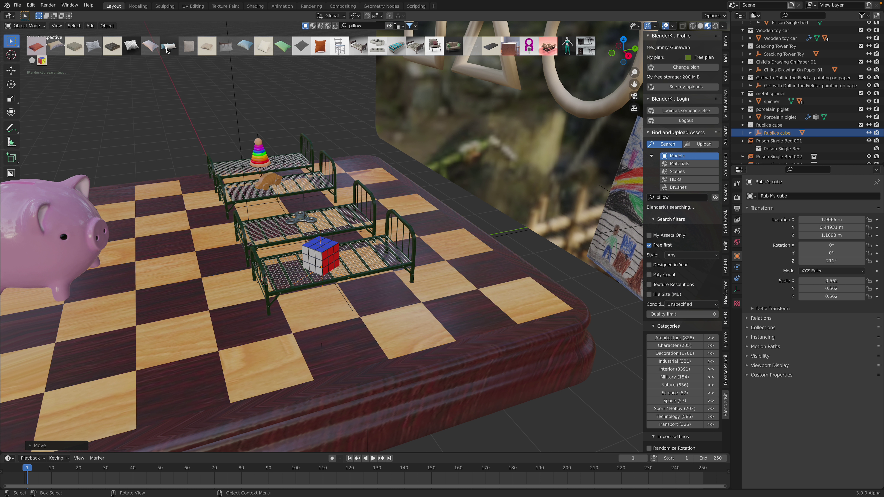
# Search the model library for "pillow" and add the striped Sofa Pillow on top of the Rubik's cube on the fourth bed.
pyautogui.moveTo(151, 48)
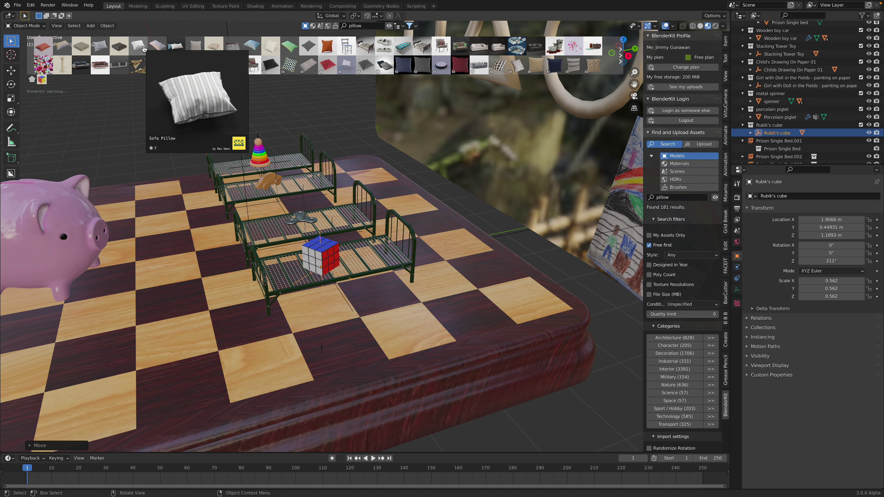
pyautogui.moveTo(145, 49); pyautogui.dragTo(339, 258)
pyautogui.moveTo(354, 239); pyautogui.dragTo(414, 249, button='middle')
pyautogui.scroll(3, 374, 242)
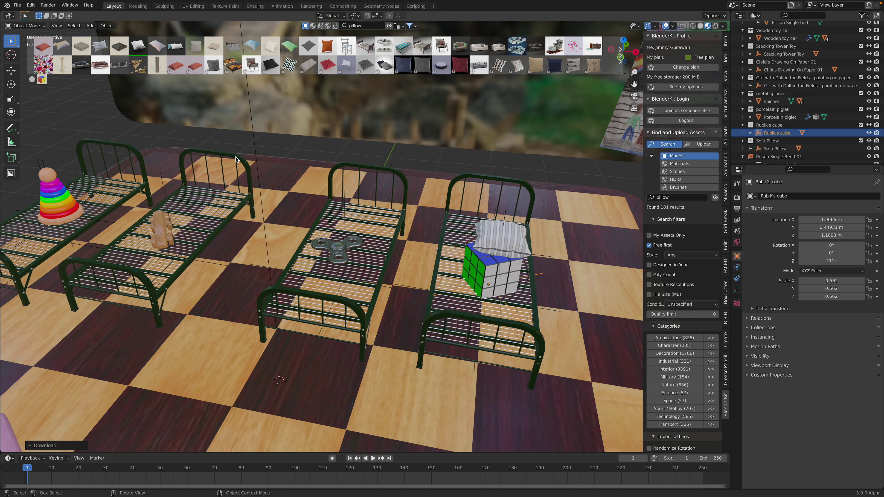
# Add the white Pillow 01 model to the head end of the third bed.
pyautogui.moveTo(236, 160); pyautogui.dragTo(195, 158, button='middle')
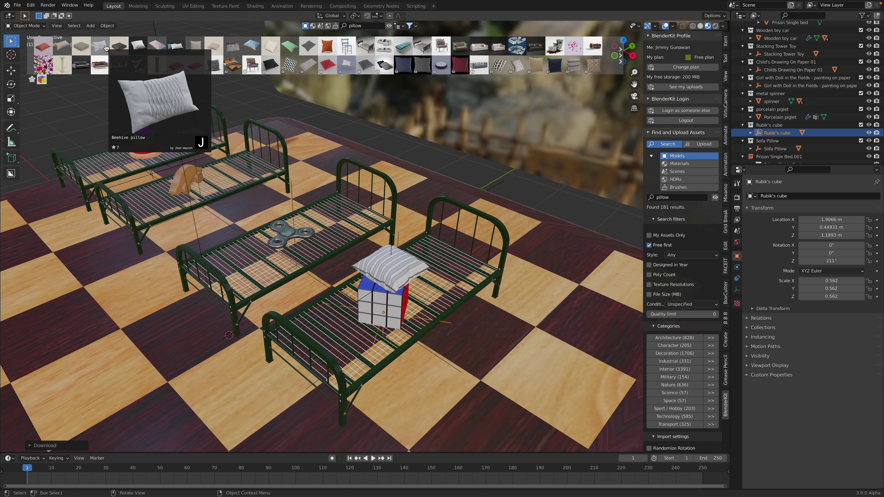
pyautogui.moveTo(163, 47)
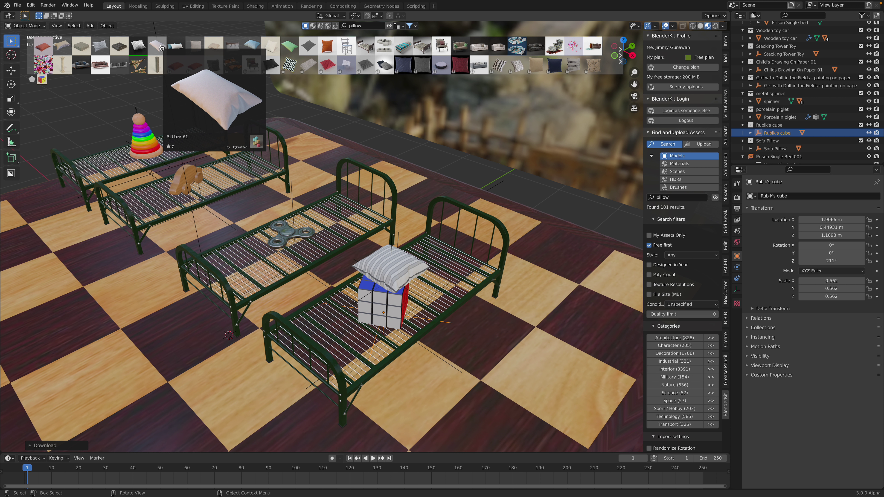
pyautogui.moveTo(161, 47); pyautogui.dragTo(353, 219)
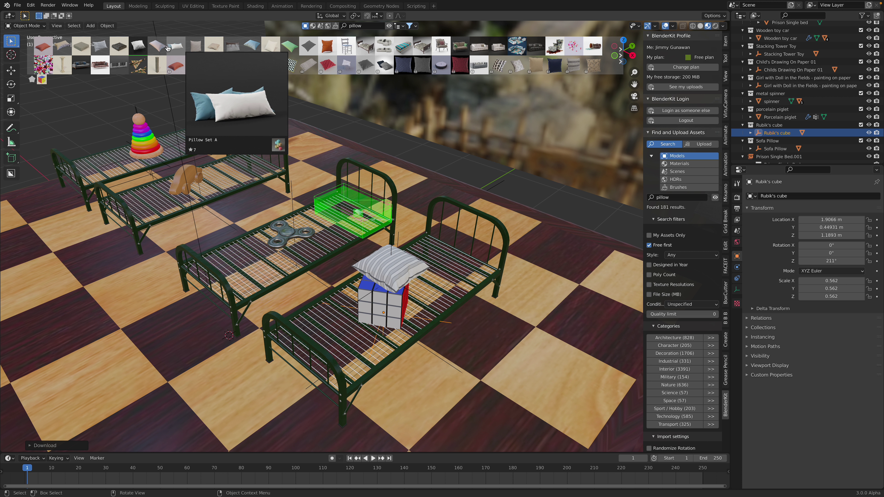
pyautogui.moveTo(164, 49)
# Move Pillow 01 at the head of the third bed to about X -0.16 m, Y 0.59 m, Z 0.46 m.
pyautogui.moveTo(311, 199); pyautogui.dragTo(447, 263, button='middle')
pyautogui.click(405, 263)
pyautogui.moveTo(351, 254); pyautogui.dragTo(396, 258, button='middle')
pyautogui.press('g')
pyautogui.click(416, 220)
pyautogui.press('g')
pyautogui.click(396, 229)
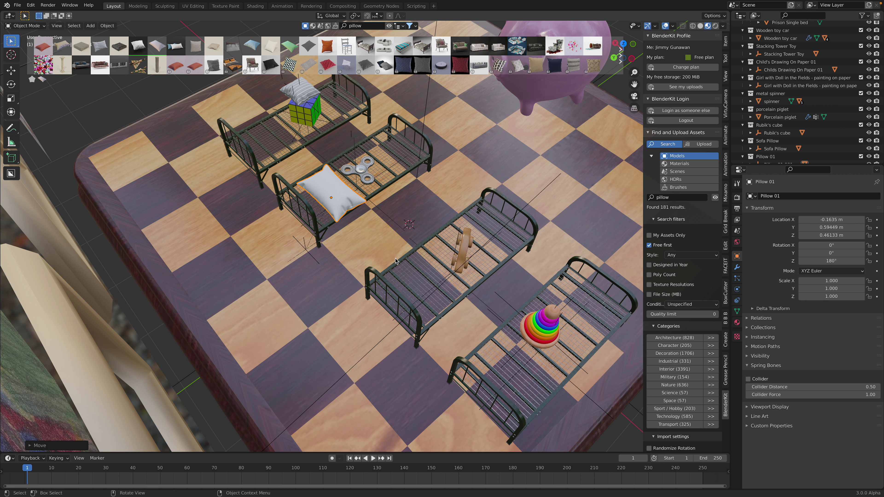
# Duplicate Pillow 01 along the X axis onto the head ends of the toy car bed and the stacking tower bed.
pyautogui.hotkey('shift', 'd')
pyautogui.click(480, 334)
pyautogui.hotkey('shift', 'd')
pyautogui.press('x')
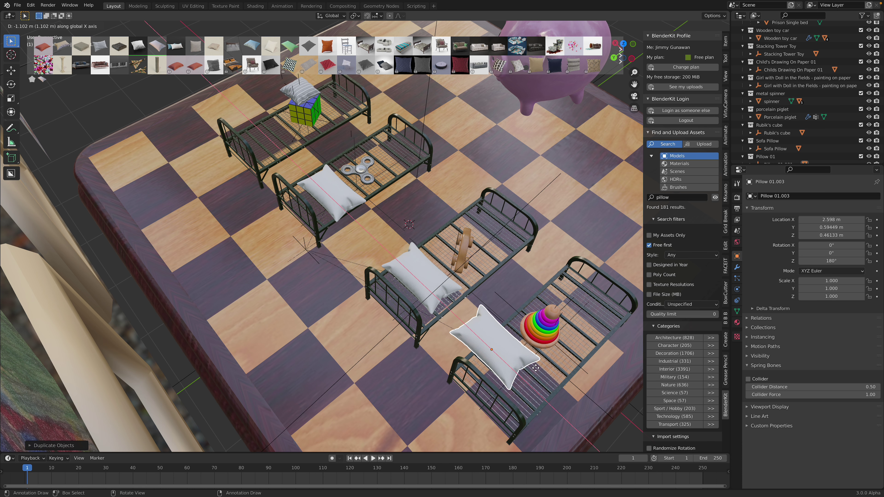
pyautogui.click(564, 394)
# Duplicate the pillow along X to about -1.91 m onto the Rubik's cube bed and save the file.
pyautogui.hotkey('shift', 'd')
pyautogui.press('x')
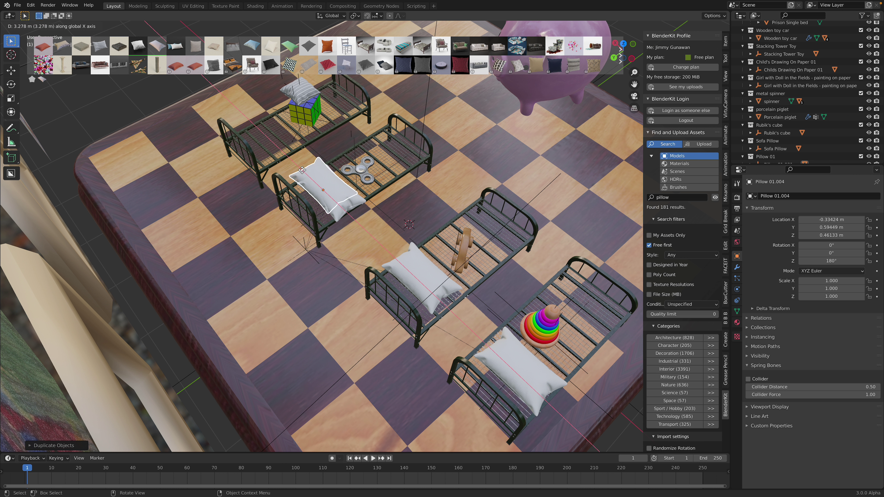
pyautogui.click(236, 111)
pyautogui.moveTo(423, 223); pyautogui.dragTo(381, 262, button='middle')
pyautogui.hotkey('ctrl', 's')
# Move the chess board and porcelain piglet together horizontally away from the card in side view, deselect them and save the file.
pyautogui.moveTo(537, 171); pyautogui.dragTo(526, 281, button='middle')
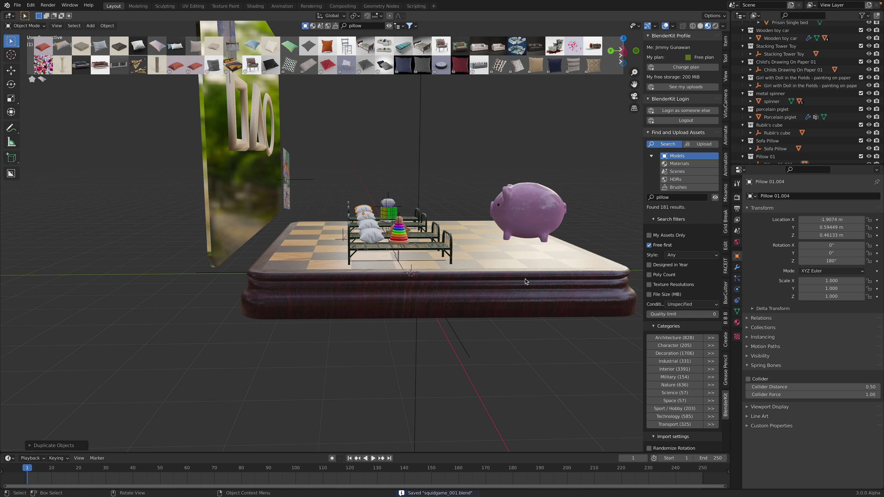
pyautogui.click(629, 56)
pyautogui.click(536, 274)
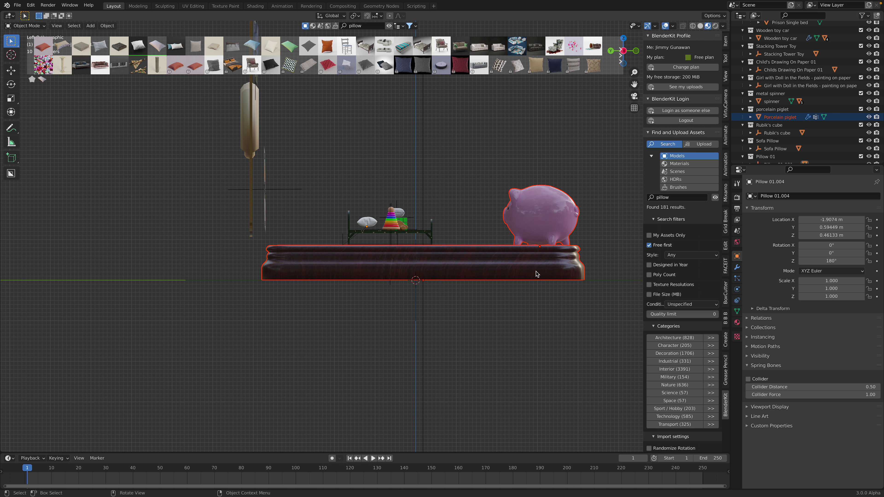
pyautogui.click(539, 289)
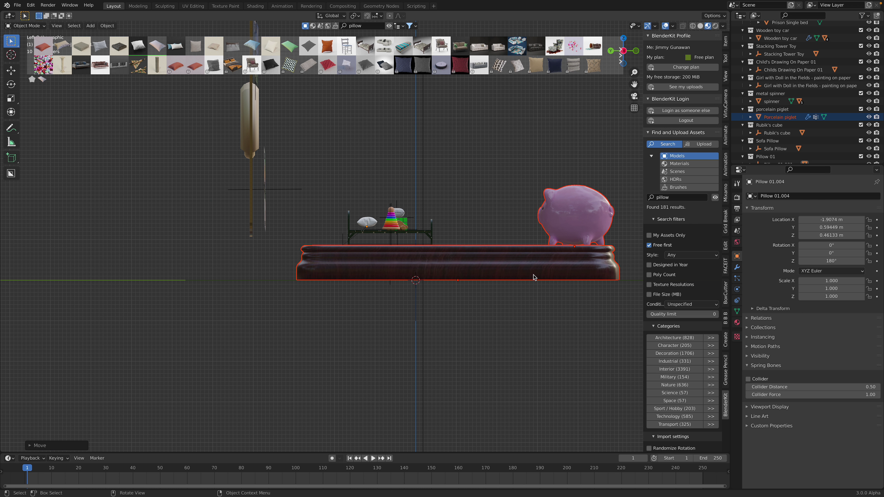
pyautogui.moveTo(539, 288); pyautogui.dragTo(417, 256, button='middle')
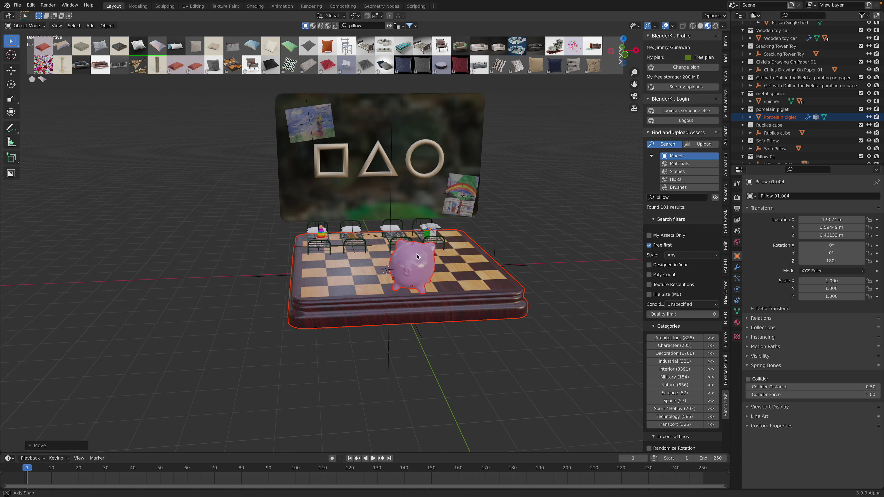
pyautogui.click(559, 192)
pyautogui.moveTo(559, 192); pyautogui.dragTo(519, 225, button='middle')
pyautogui.hotkey('ctrl', 's')
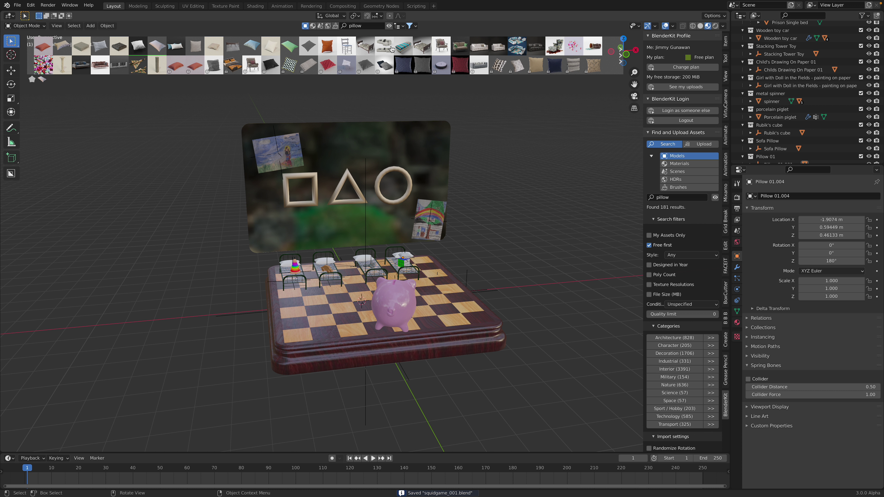
# Hide the BlenderKit asset bar and bring the add-on's import settings into view.
pyautogui.click(388, 27)
pyautogui.moveTo(414, 79); pyautogui.dragTo(494, 198, button='middle')
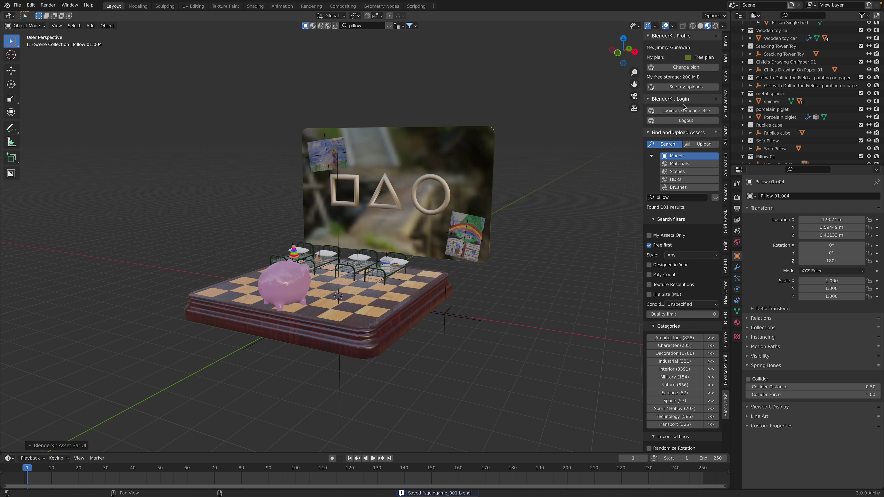
pyautogui.scroll(-8, 670, 288)
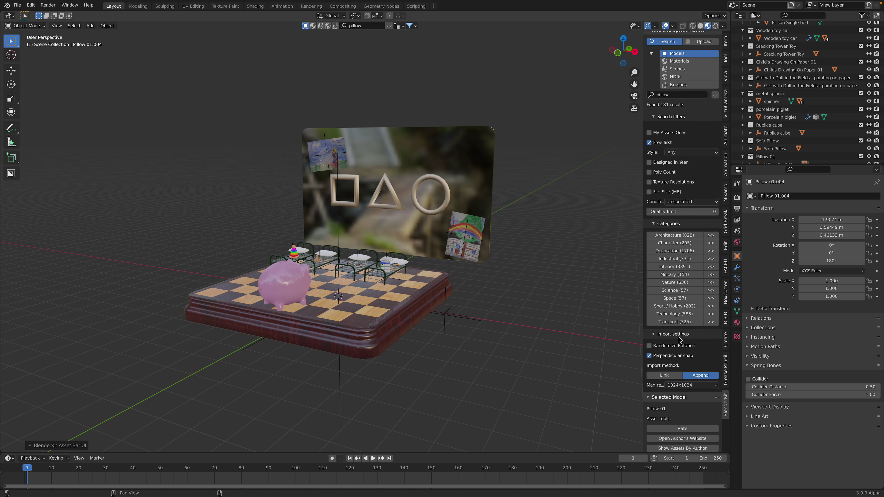
# Save the scene and export it as Universal Scene Description to the Desktop as squidgame_001.usdc.
pyautogui.moveTo(484, 274)
pyautogui.mouseDown(button='middle')
pyautogui.moveTo(496, 268)
pyautogui.moveTo(468, 265)
pyautogui.mouseUp(button='middle')
pyautogui.hotkey('ctrl', 's')
pyautogui.click(17, 5)
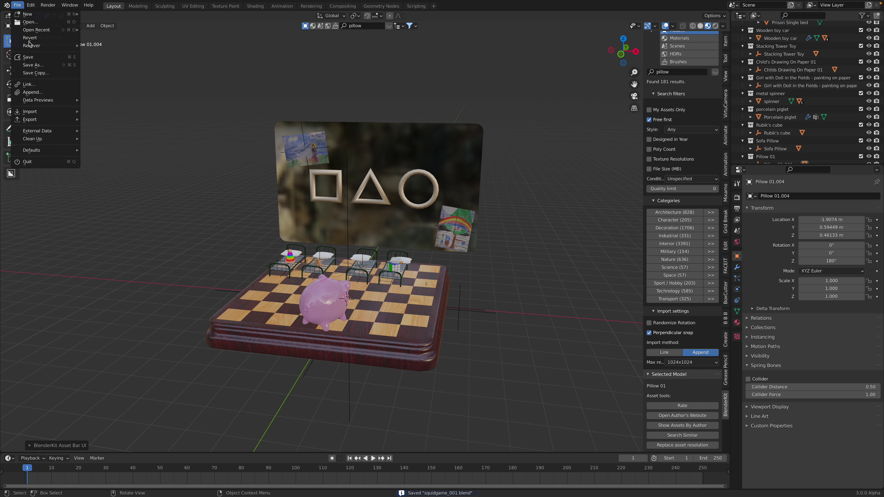
pyautogui.moveTo(45, 119)
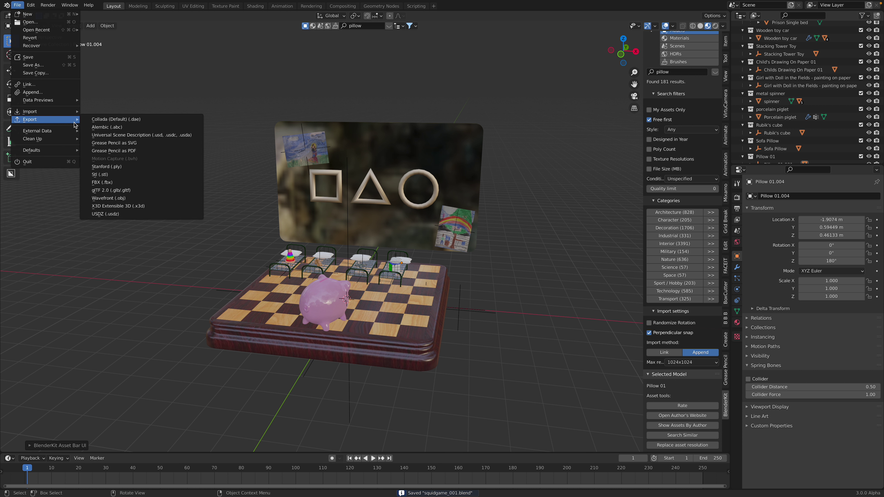
pyautogui.click(178, 138)
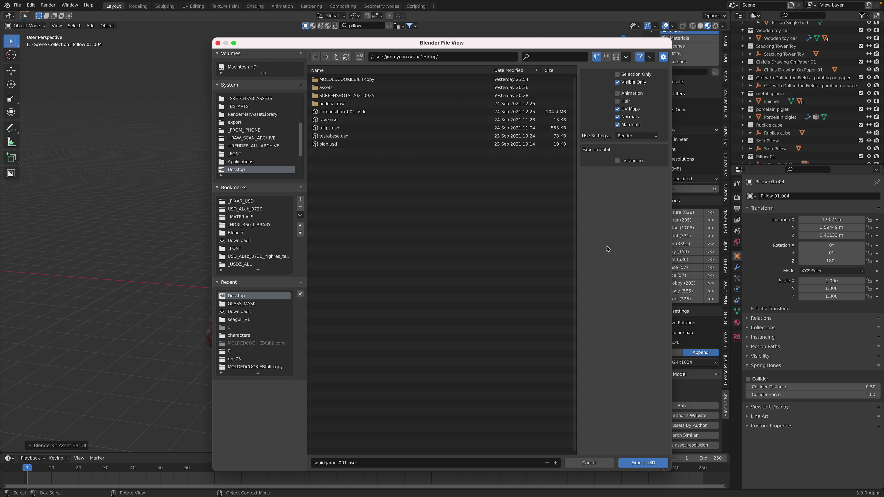
pyautogui.click(642, 464)
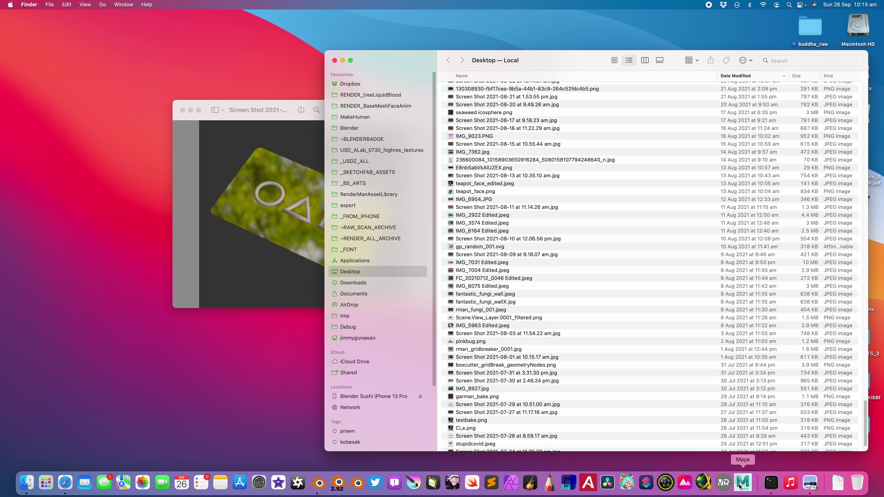
# Switch to Finder, close the screenshot window, and preview squidgame_001.usdc from the Desktop folder.
pyautogui.click(183, 110)
pyautogui.moveTo(435, 60); pyautogui.dragTo(362, 57)
pyautogui.scroll(10, 507, 177)
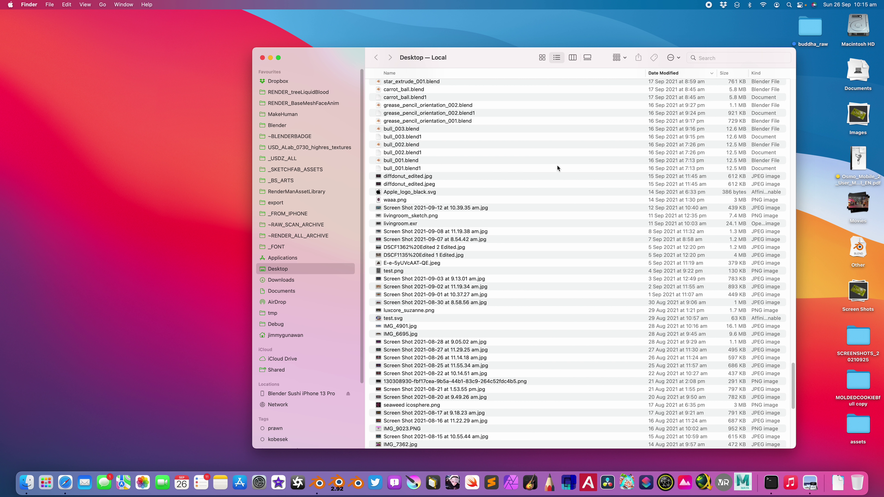
pyautogui.moveTo(793, 368); pyautogui.dragTo(801, 90)
pyautogui.scroll(10, 598, 68)
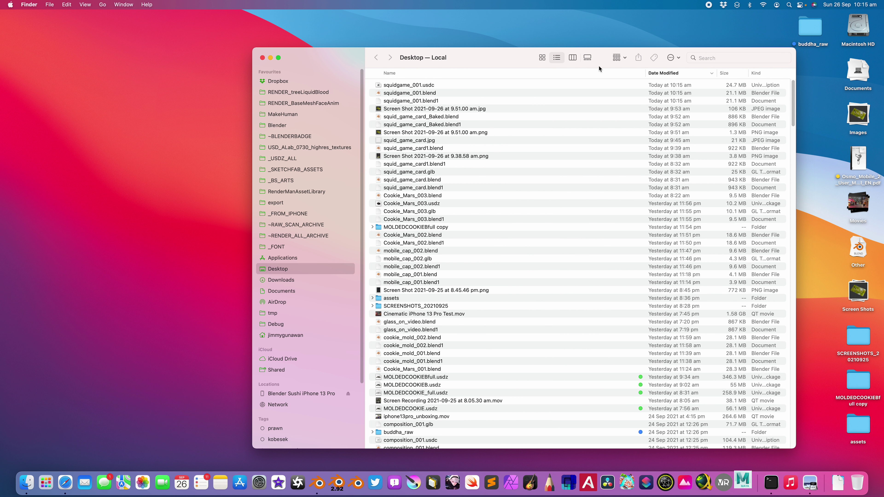
pyautogui.click(532, 86)
pyautogui.press('space')
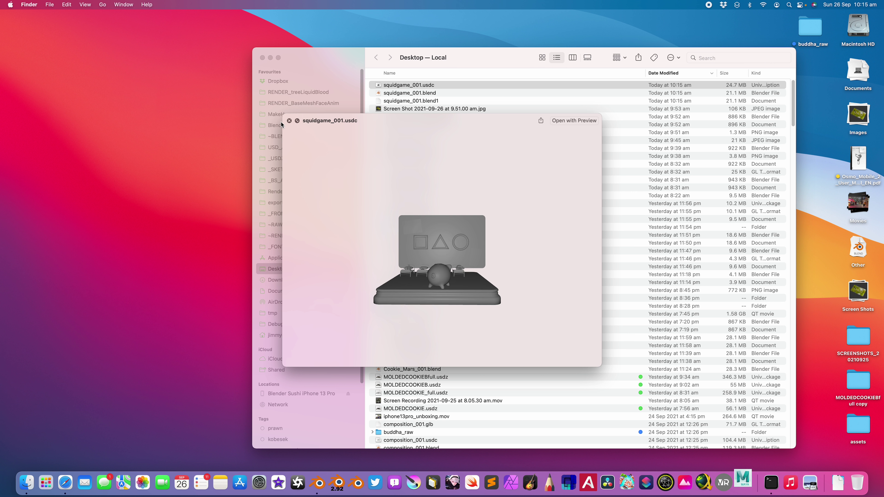
# Enlarge the squidgame_001.usdc preview, inspect the model from another angle, and close the preview.
pyautogui.moveTo(283, 115); pyautogui.dragTo(114, 47)
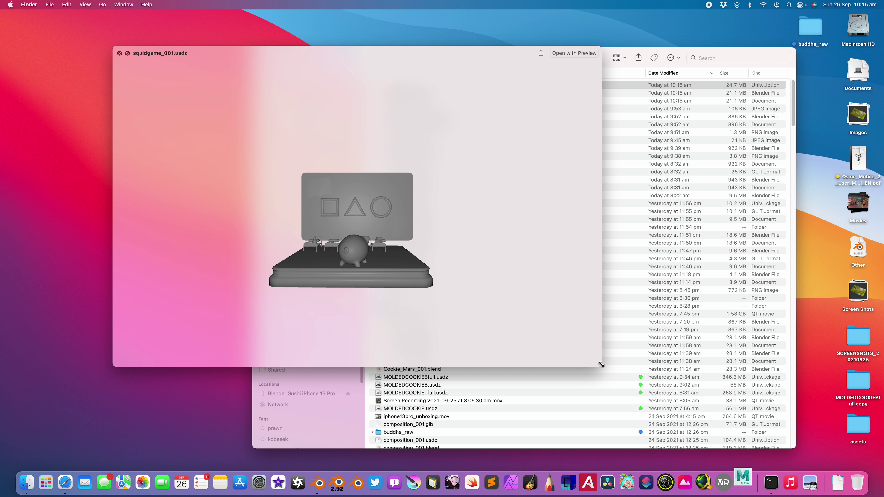
pyautogui.moveTo(601, 364); pyautogui.dragTo(689, 437)
pyautogui.moveTo(515, 278); pyautogui.dragTo(397, 218)
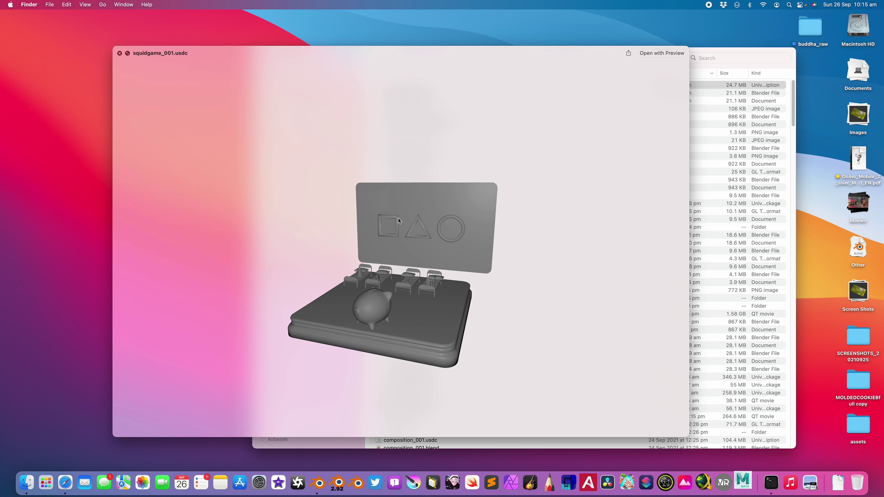
pyautogui.click(120, 53)
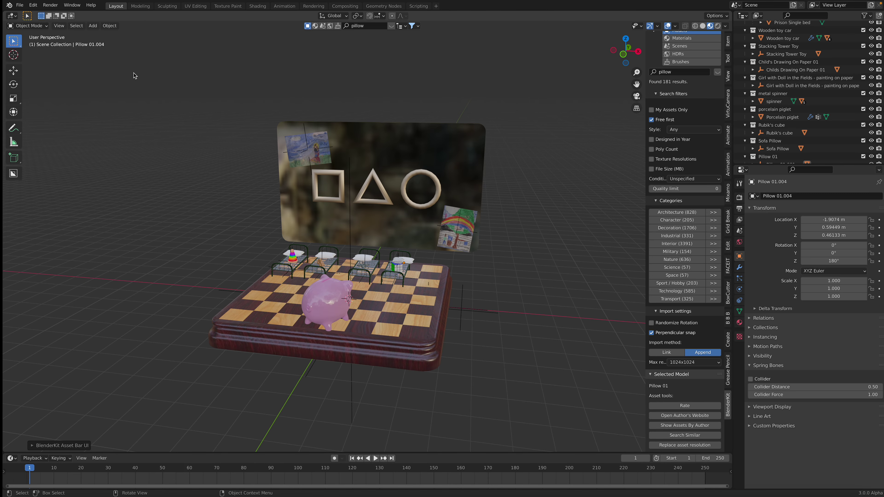
# Export the scene as glTF 2.0 to the Desktop as squidgame_001.glb.
pyautogui.click(20, 5)
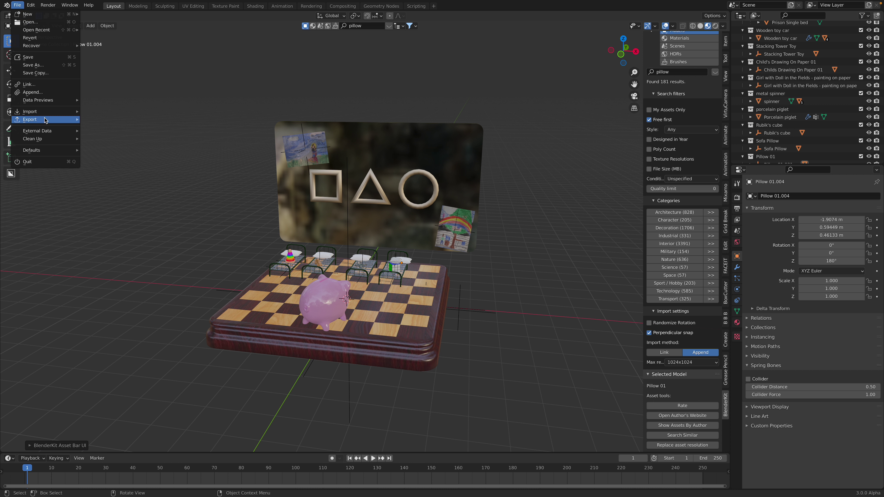
pyautogui.moveTo(55, 120)
pyautogui.click(115, 190)
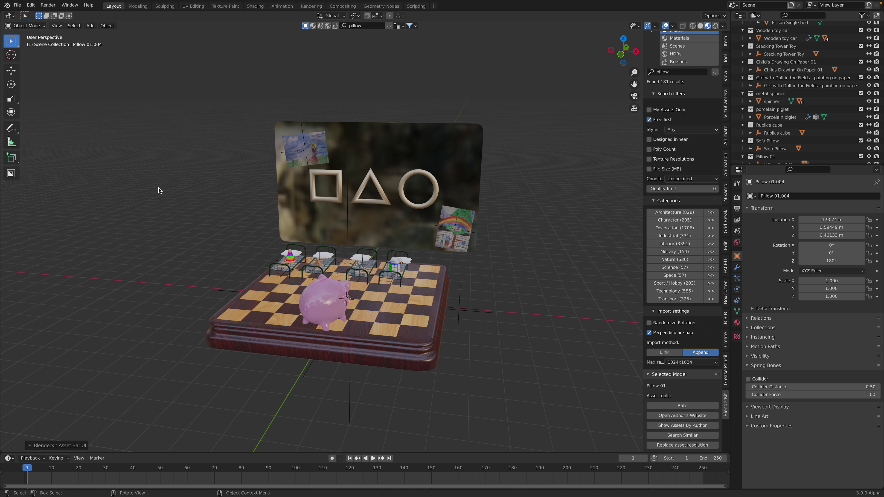
pyautogui.click(628, 461)
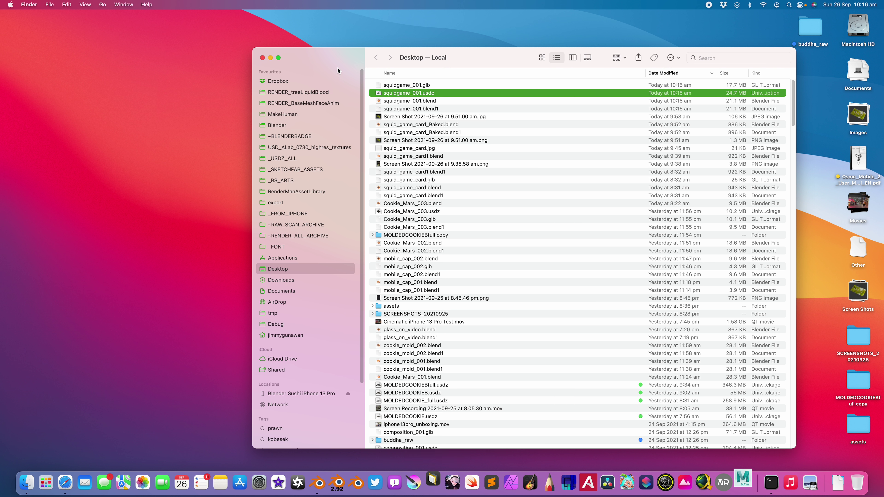
# Place Reality Converter beside the Finder window and load squidgame_001.glb into it for conversion to USD.
pyautogui.moveTo(345, 68); pyautogui.dragTo(442, 72)
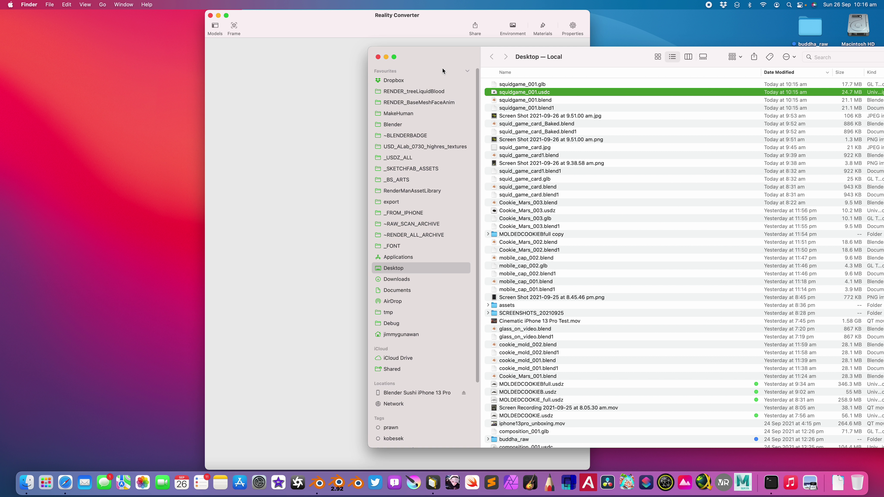
pyautogui.moveTo(377, 27); pyautogui.dragTo(301, 26)
pyautogui.click(529, 84)
pyautogui.click(530, 85)
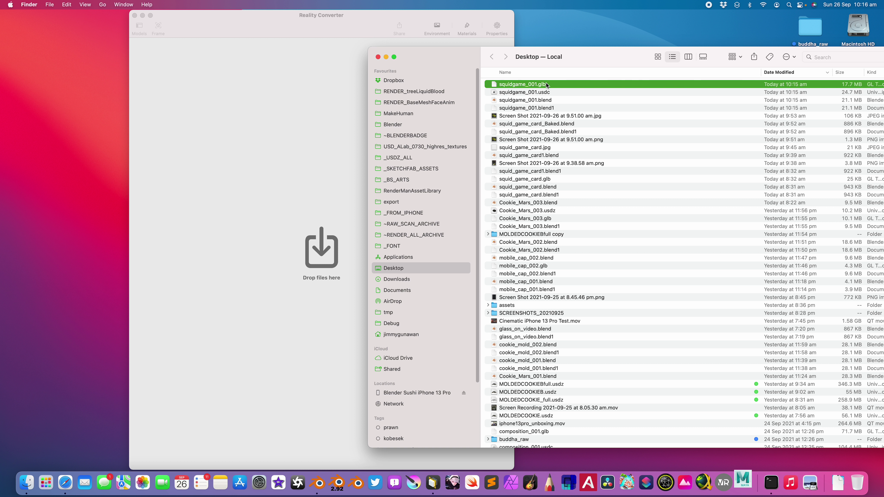
pyautogui.moveTo(274, 107); pyautogui.dragTo(278, 102)
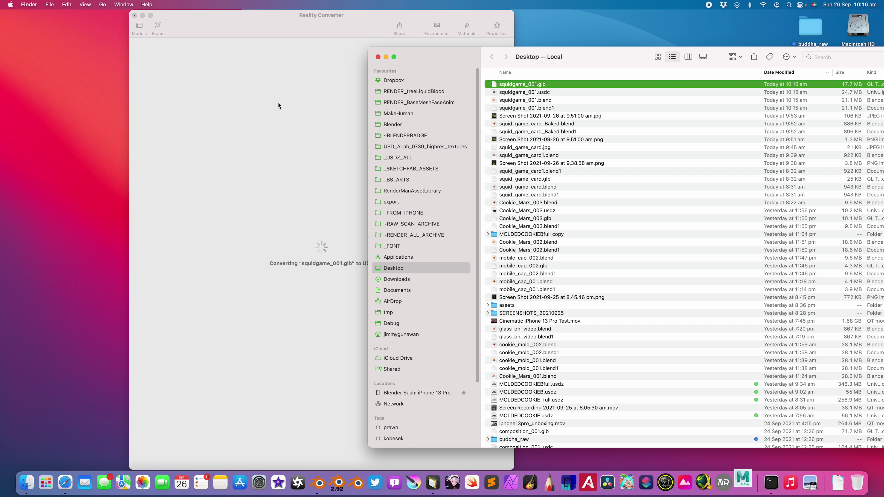
pyautogui.click(323, 134)
# Rearrange the Finder and Reality Converter windows, check the squidgame_001.glb entry, and widen the Reality Converter window.
pyautogui.moveTo(514, 104); pyautogui.dragTo(574, 117)
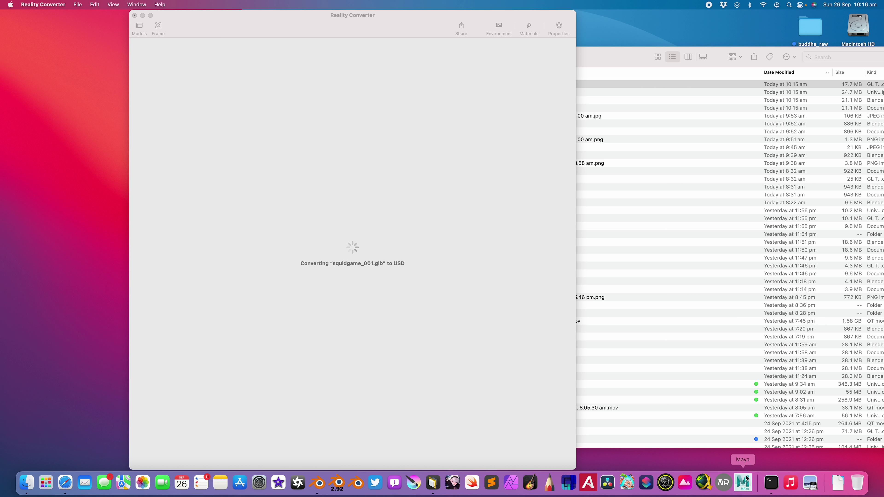
pyautogui.moveTo(448, 36); pyautogui.dragTo(389, 36)
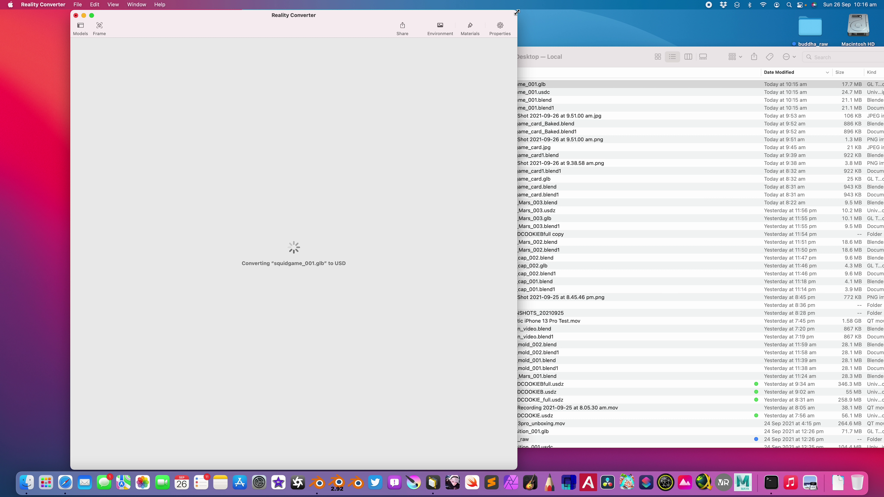
pyautogui.moveTo(516, 12); pyautogui.dragTo(428, 21)
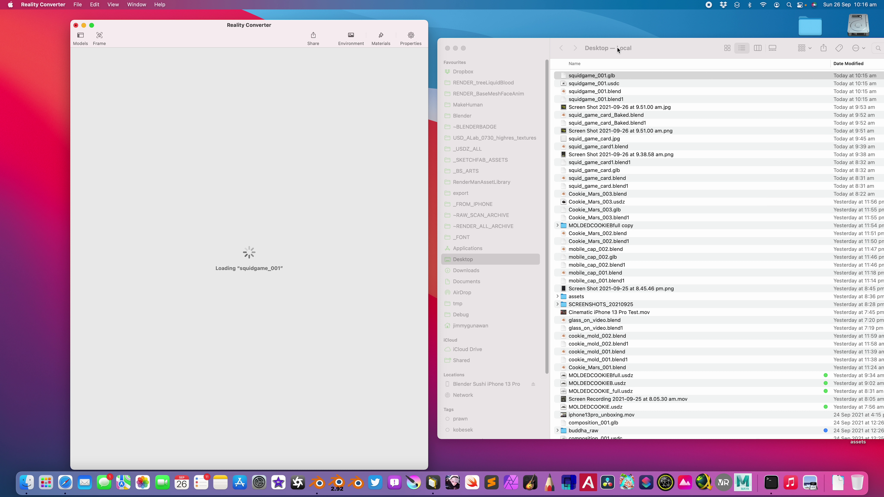
pyautogui.moveTo(525, 54); pyautogui.dragTo(403, 67)
pyautogui.click(788, 93)
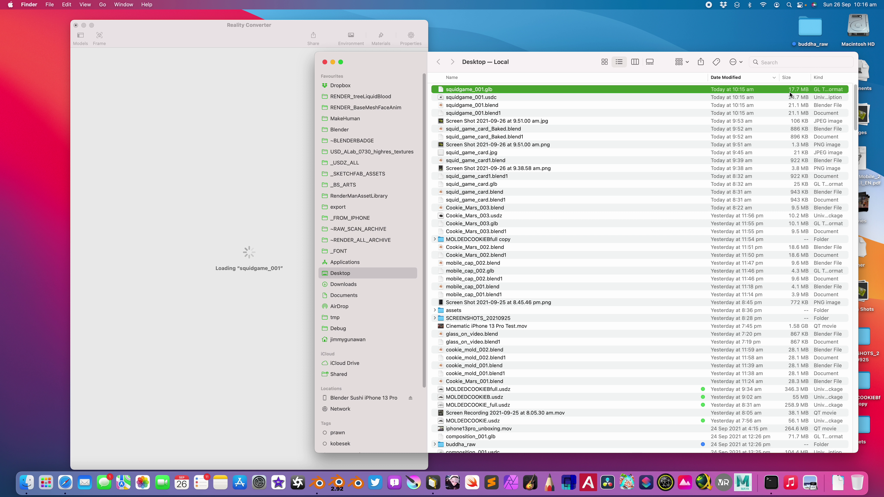
pyautogui.click(273, 150)
pyautogui.moveTo(273, 150); pyautogui.dragTo(660, 247)
# Examine the converted model's materials on the card, drawings, toys, beds and piglet from several angles and distances.
pyautogui.moveTo(327, 300); pyautogui.dragTo(385, 328)
pyautogui.scroll(10, 385, 328)
pyautogui.scroll(-10, 382, 328)
pyautogui.scroll(-5, 382, 328)
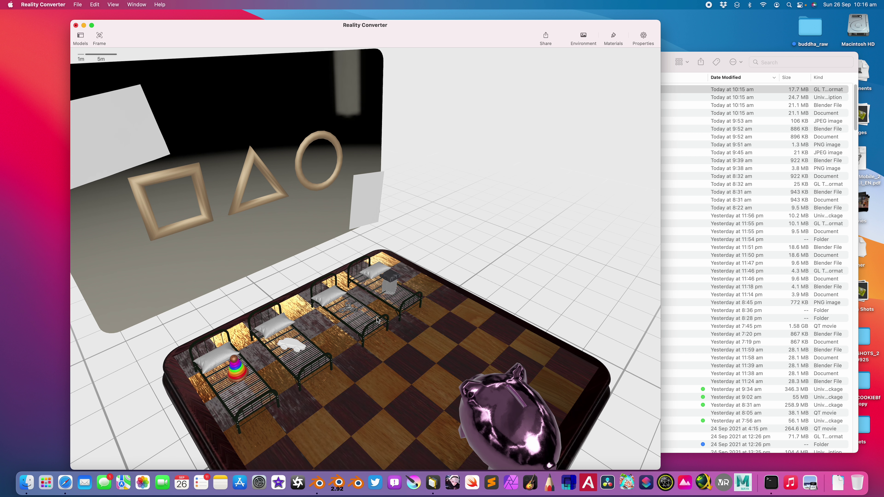
pyautogui.moveTo(318, 322); pyautogui.dragTo(382, 316)
pyautogui.scroll(5, 371, 301)
pyautogui.scroll(-5, 371, 299)
pyautogui.scroll(10, 356, 300)
pyautogui.scroll(8, 307, 327)
pyautogui.scroll(-10, 289, 347)
# Switch back to Blender, select the rainbow drawing on the card, and display its material nodes in a Shader Editor above the viewport.
pyautogui.hotkey('ctrl', 'Right')
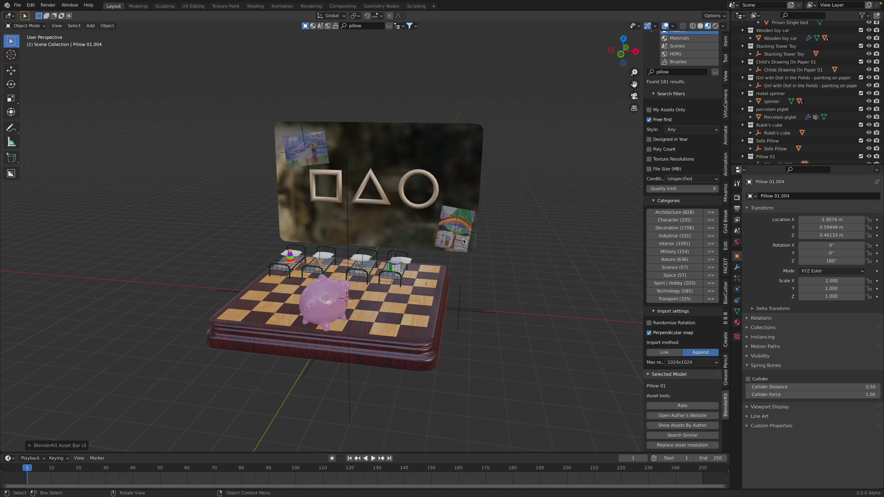
pyautogui.click(464, 240)
pyautogui.moveTo(506, 224); pyautogui.dragTo(471, 219, button='middle')
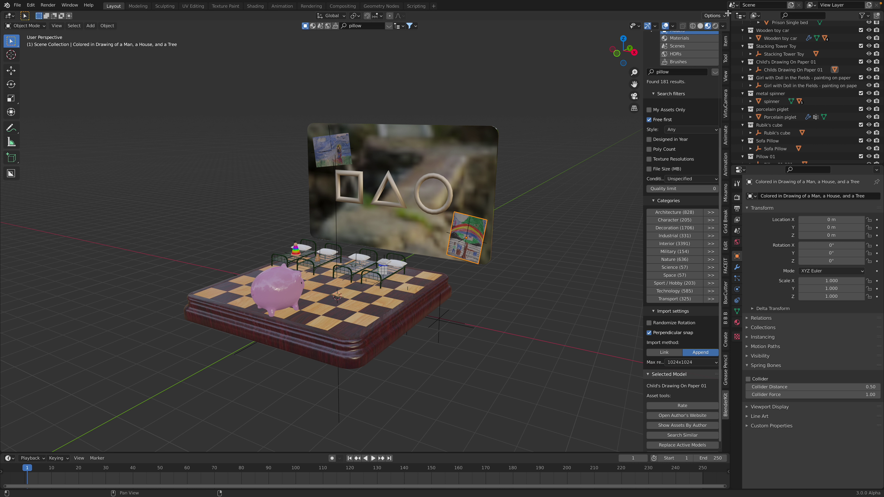
pyautogui.moveTo(727, 13); pyautogui.dragTo(713, 188)
pyautogui.click(11, 15)
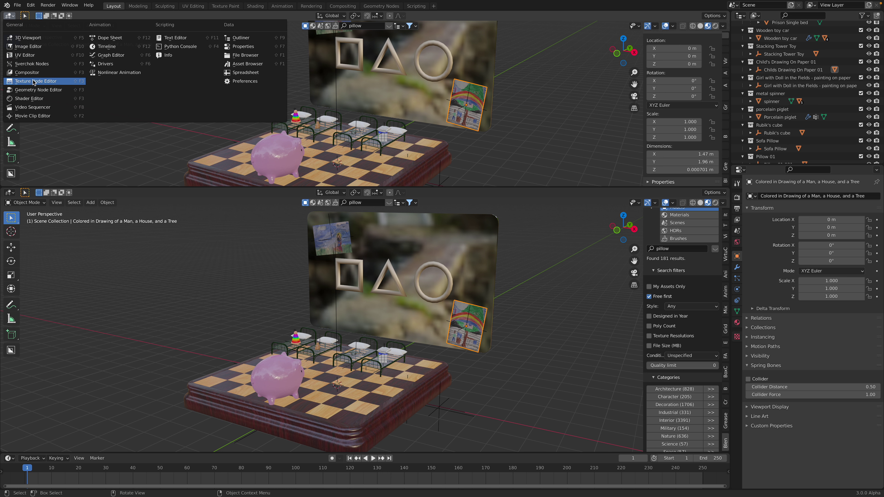
pyautogui.click(39, 97)
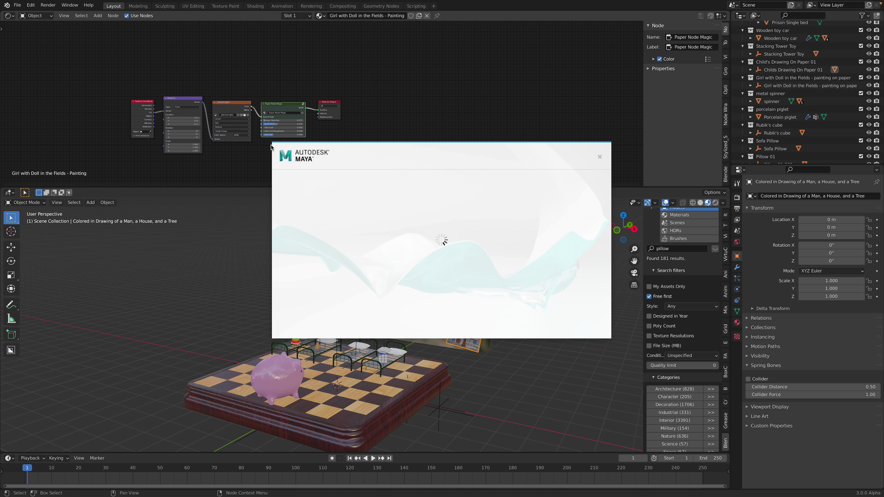
pyautogui.press('Home')
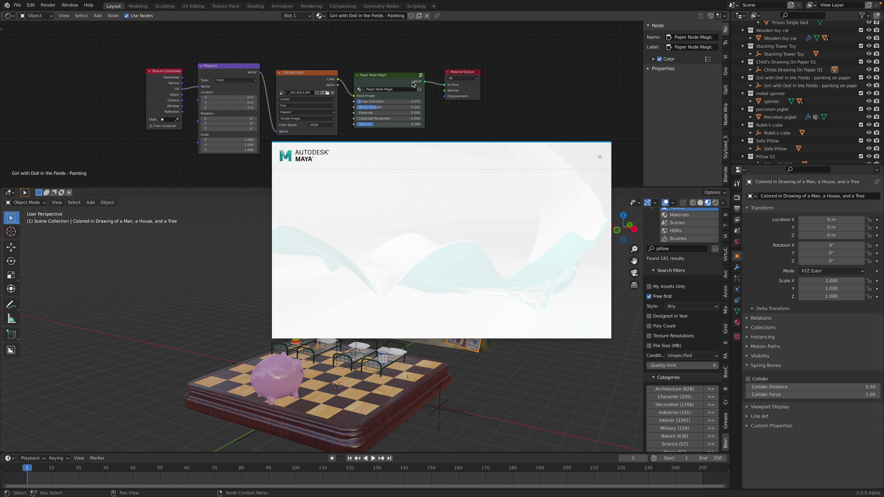
# Shift the Texture Coordinate node away from the Mapping node and dismiss the Maya trial offer and trial window.
pyautogui.moveTo(169, 71); pyautogui.dragTo(157, 64)
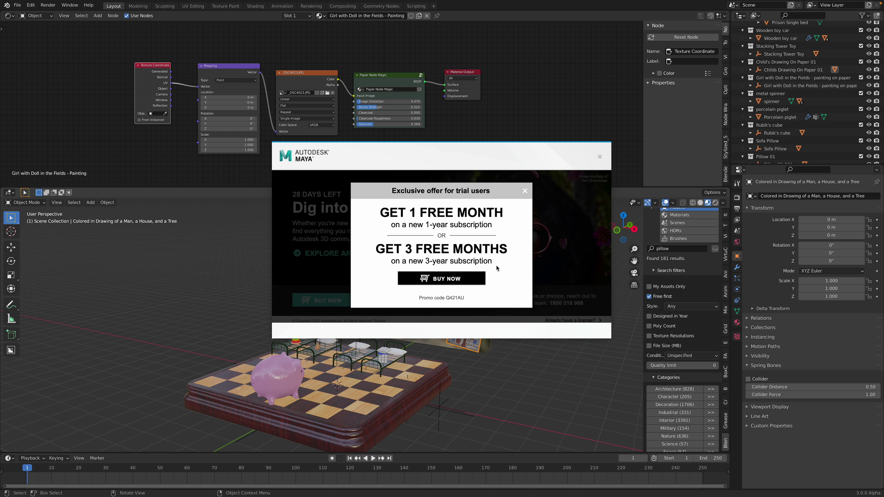
pyautogui.click(524, 190)
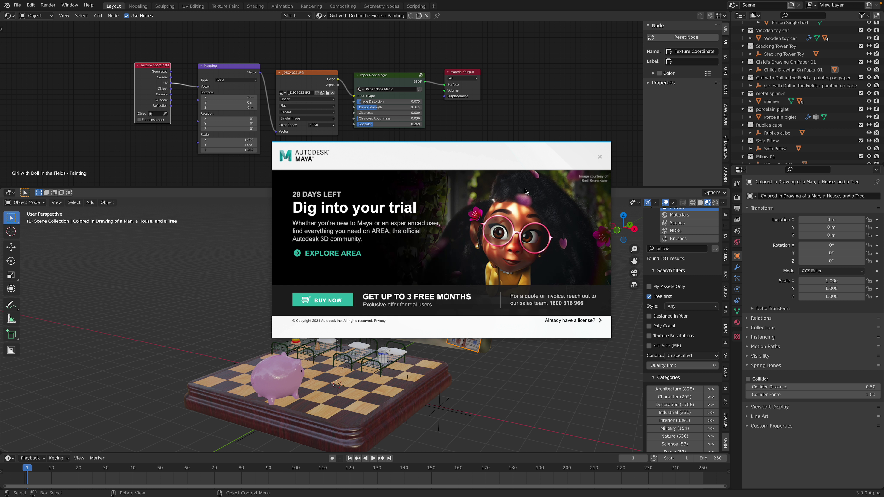
pyautogui.click(600, 158)
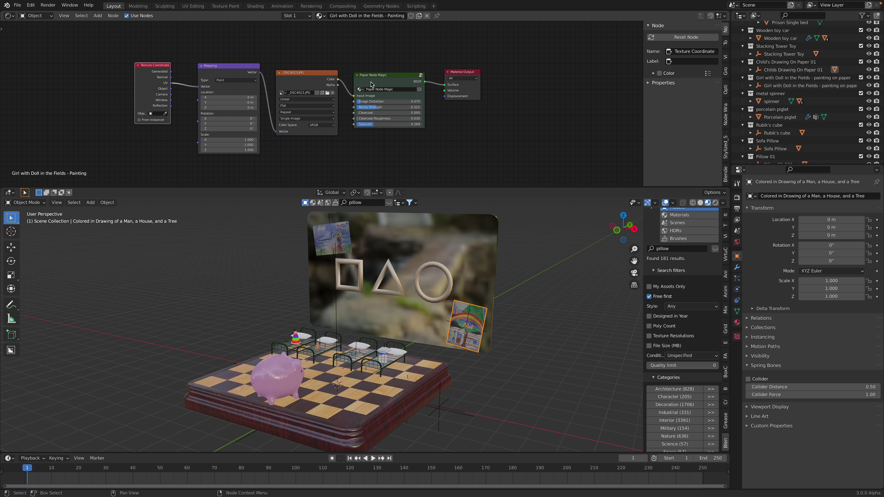
# Space out the rainbow drawing's image, group and output nodes, and delete its Paper Node Magic group node.
pyautogui.moveTo(375, 76); pyautogui.dragTo(377, 73)
pyautogui.moveTo(465, 72); pyautogui.dragTo(483, 74)
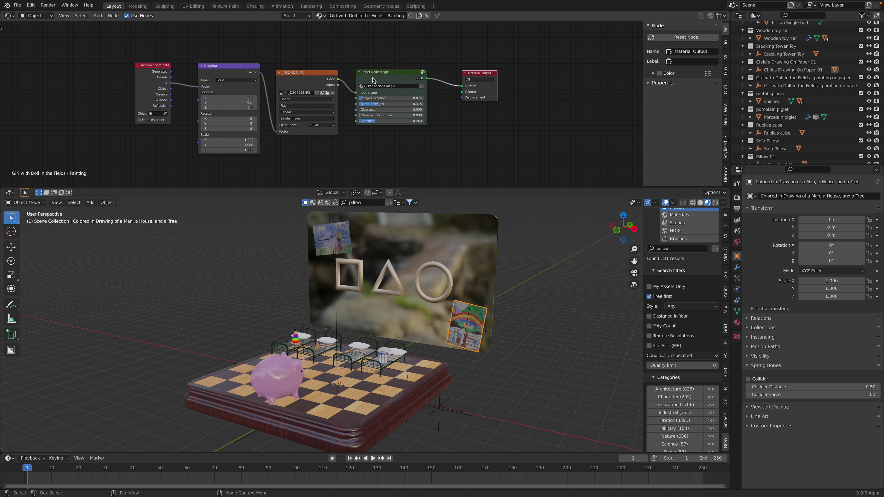
pyautogui.moveTo(314, 78); pyautogui.dragTo(312, 74)
pyautogui.click(383, 73)
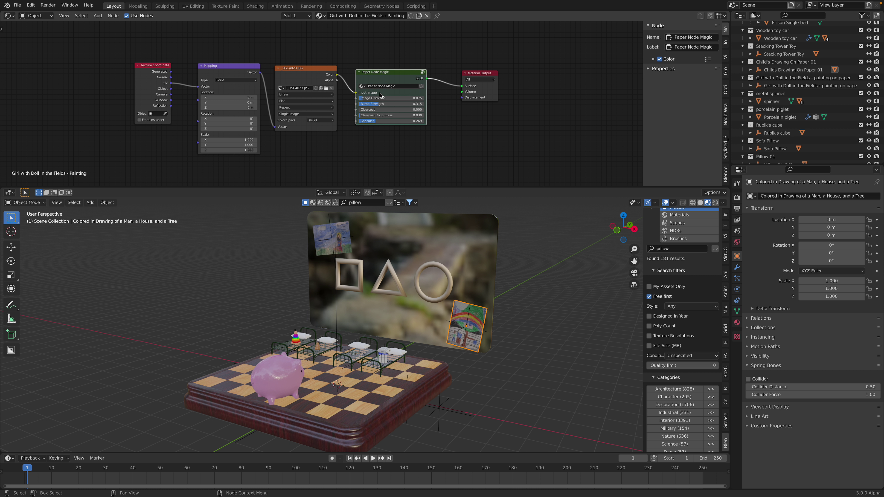
pyautogui.moveTo(380, 98); pyautogui.dragTo(379, 99)
pyautogui.press('Delete')
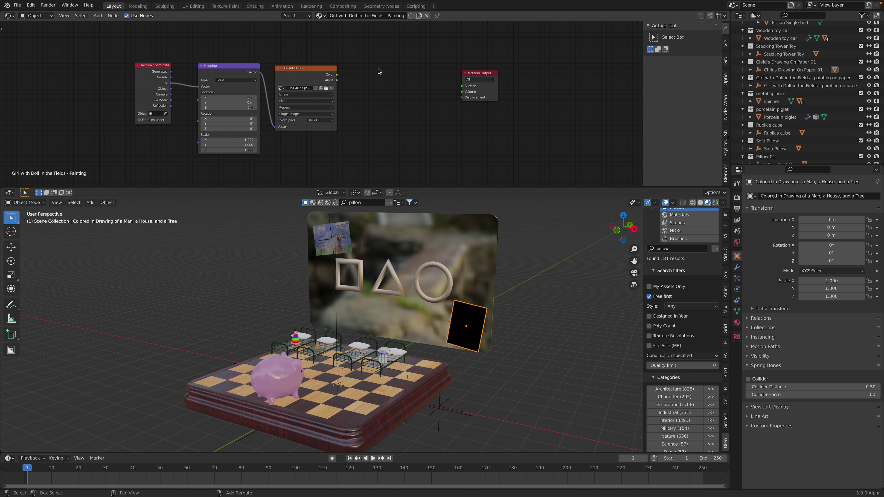
# Add a Principled BSDF between the rainbow drawing's image and Material Output, linking image Color to Base Color and BSDF to Surface.
pyautogui.hotkey('shift', 'a')
pyautogui.click(378, 69)
pyautogui.write('prin')
pyautogui.press('Return')
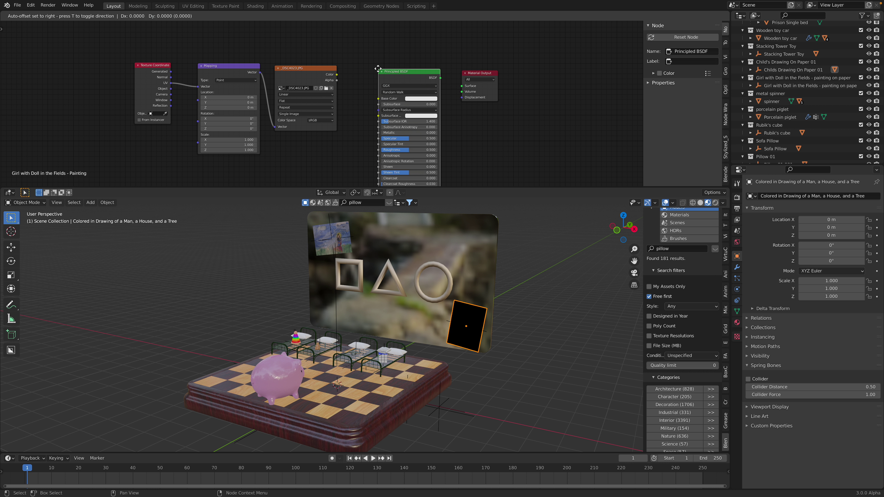
pyautogui.click(379, 59)
pyautogui.moveTo(337, 75)
pyautogui.mouseDown()
pyautogui.moveTo(429, 72)
pyautogui.moveTo(462, 86)
pyautogui.mouseUp()
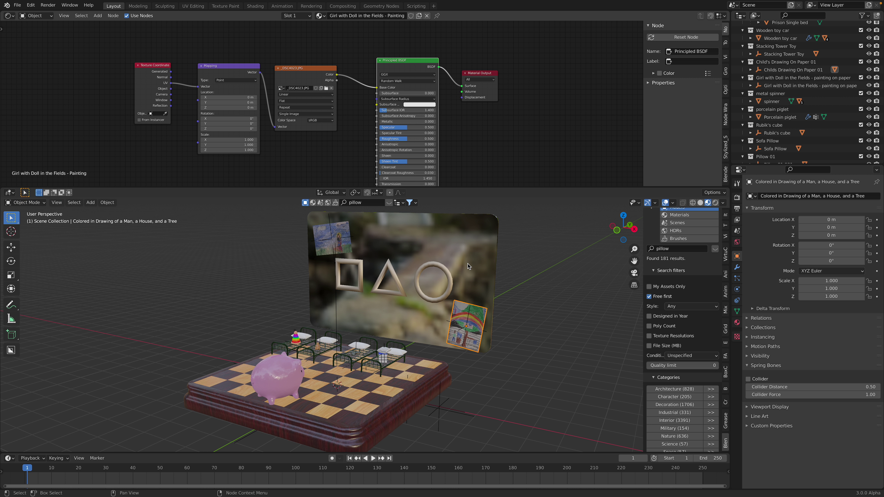
# Select the Girl with Doll painting on the card and replace its Paper Node Magic node with a Principled BSDF.
pyautogui.moveTo(467, 263); pyautogui.dragTo(305, 241, button='middle')
pyautogui.click(311, 235)
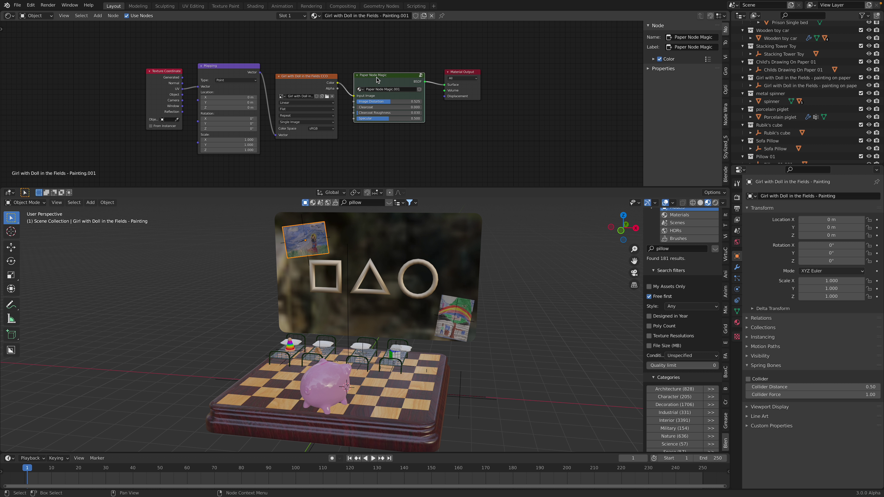
pyautogui.press('x')
pyautogui.hotkey('shift', 'a')
pyautogui.click(370, 73)
pyautogui.write('prin')
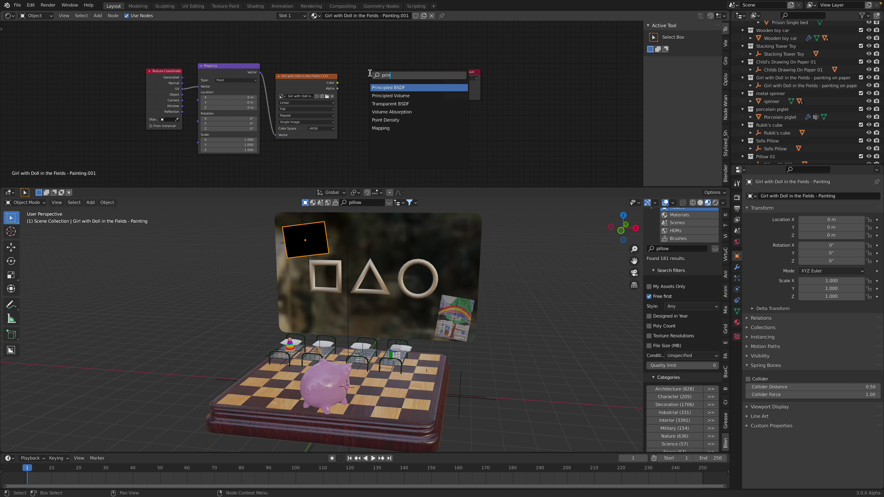
pyautogui.press('Return')
pyautogui.click(360, 60)
# Link the painting's image Color to Base Color and BSDF to the Material Output's Surface, and save the file.
pyautogui.moveTo(338, 82); pyautogui.dragTo(357, 90)
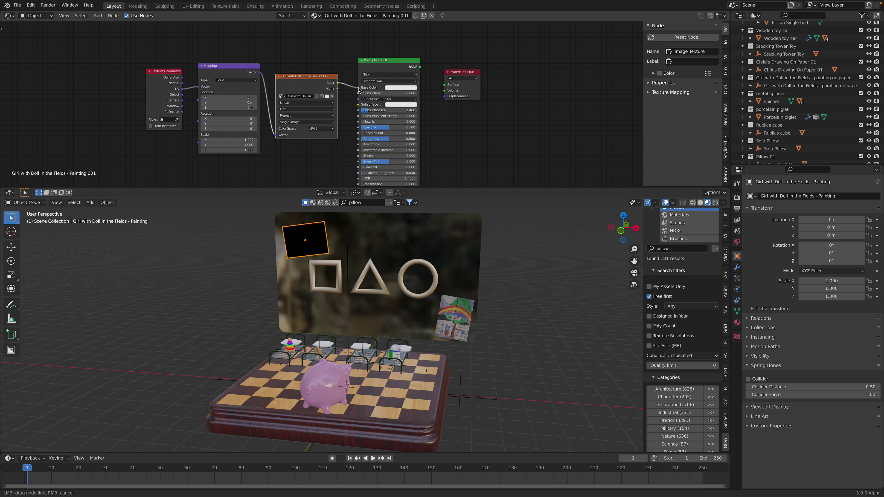
pyautogui.moveTo(358, 87); pyautogui.dragTo(359, 88)
pyautogui.moveTo(420, 67); pyautogui.dragTo(444, 85)
pyautogui.moveTo(519, 285); pyautogui.dragTo(505, 286, button='middle')
pyautogui.click(516, 286)
pyautogui.hotkey('ctrl', 's')
# Select the wooden toy car on the second bed and delete RGB Curves and another intermediate node from its spruce wood material.
pyautogui.moveTo(345, 344)
pyautogui.mouseDown(button='middle')
pyautogui.moveTo(383, 352)
pyautogui.moveTo(398, 326)
pyautogui.mouseUp(button='middle')
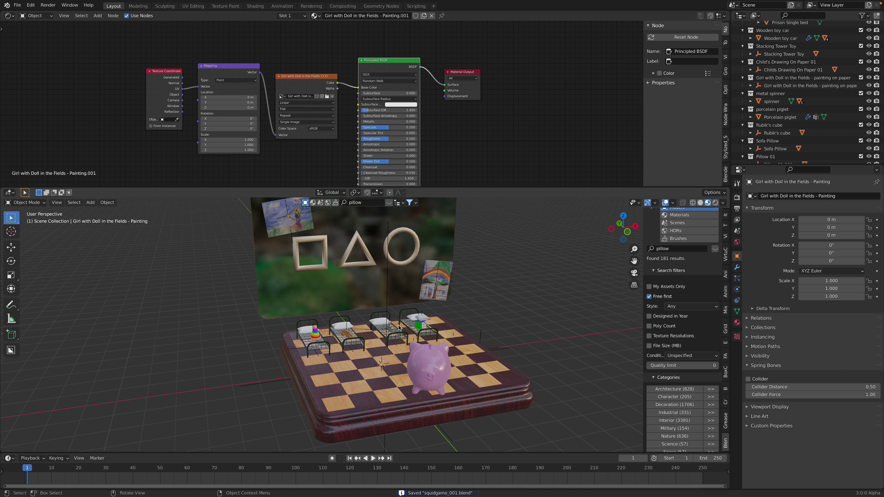
pyautogui.scroll(5, 400, 328)
pyautogui.click(334, 343)
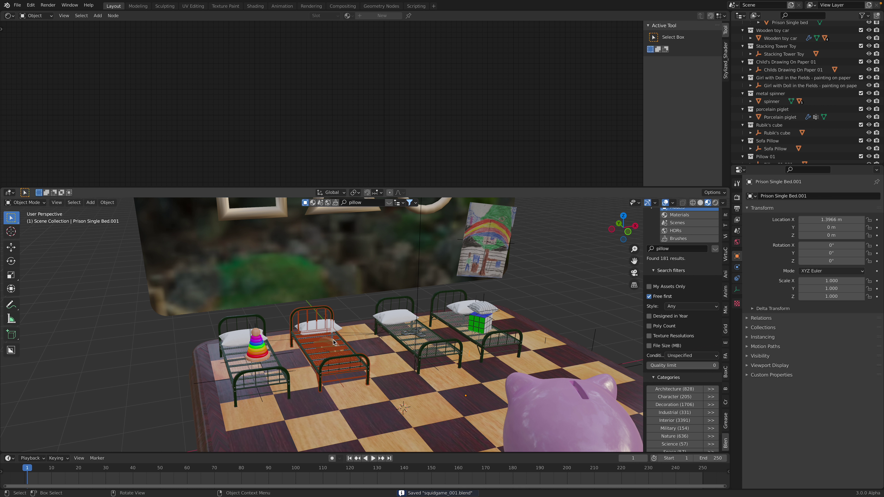
pyautogui.click(333, 342)
pyautogui.moveTo(326, 134); pyautogui.dragTo(399, 80, button='middle')
pyautogui.click(336, 55)
pyautogui.press('x')
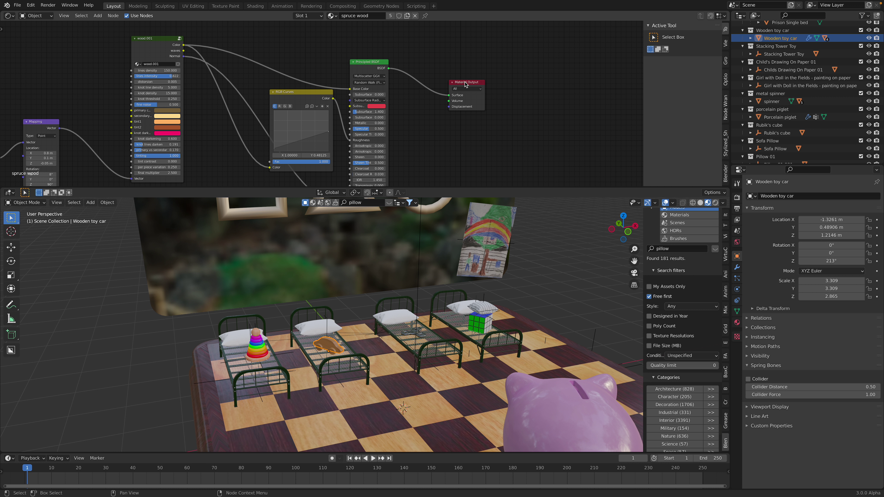
pyautogui.click(299, 100)
pyautogui.press('x')
pyautogui.moveTo(145, 49); pyautogui.dragTo(163, 46, button='middle')
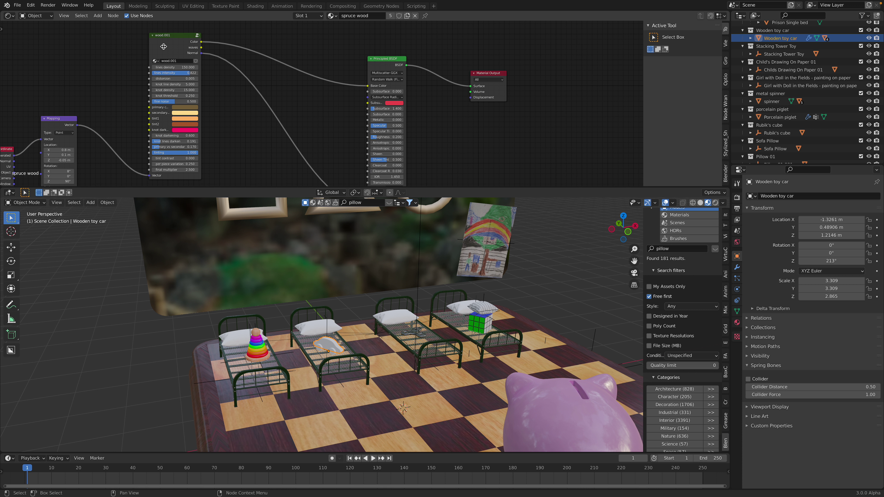
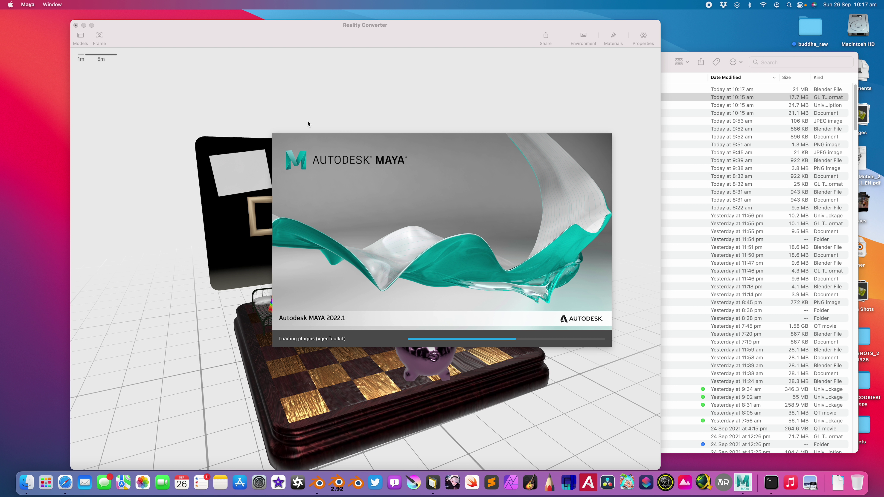
# Switch to Reality Converter, narrow its window, and examine the earlier converted model from another angle.
pyautogui.moveTo(308, 121); pyautogui.dragTo(351, 149)
pyautogui.moveTo(655, 24); pyautogui.dragTo(479, 34)
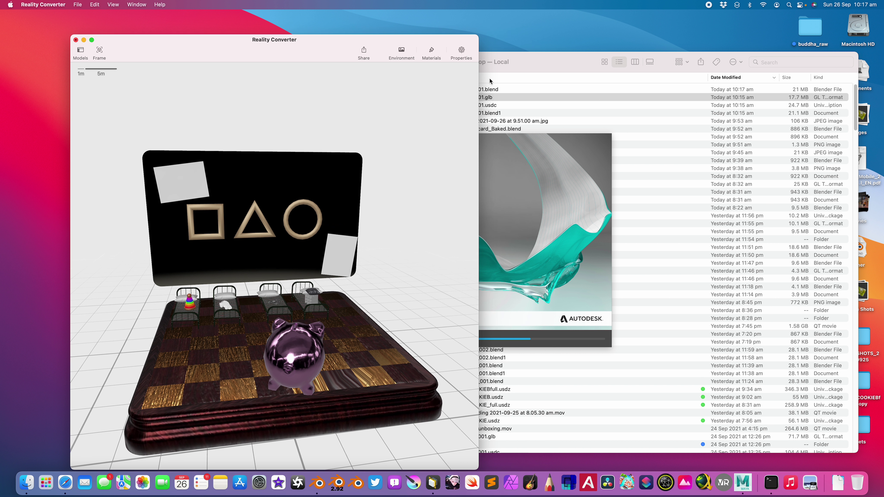
pyautogui.click(556, 265)
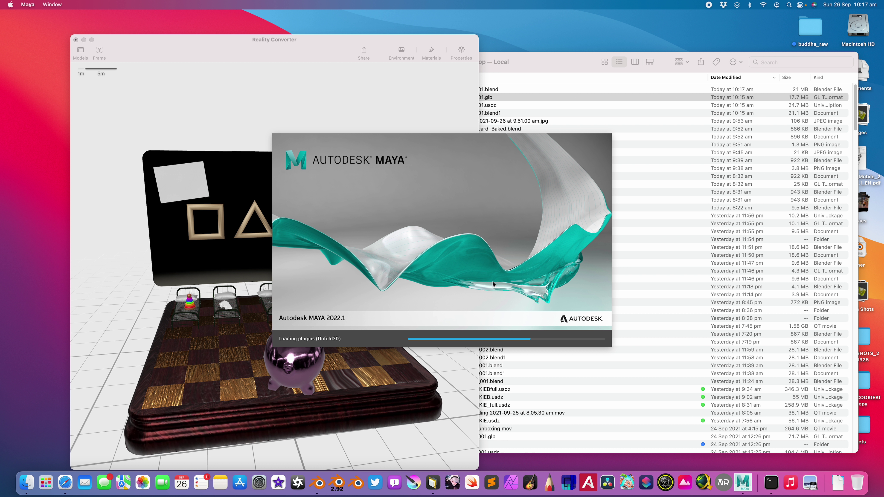
pyautogui.moveTo(274, 246); pyautogui.dragTo(264, 261)
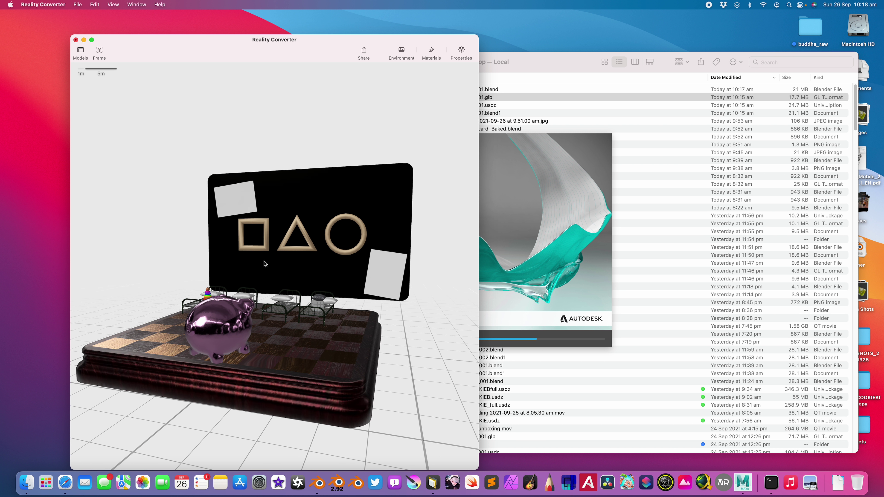
# Switch back to Blender, frame the scene from the front, and enlarge the 3D viewport beneath the Shader Editor.
pyautogui.hotkey('ctrl', 'Right')
pyautogui.scroll(-6, 409, 299)
pyautogui.moveTo(450, 283)
pyautogui.mouseDown(button='middle')
pyautogui.moveTo(484, 270)
pyautogui.moveTo(458, 271)
pyautogui.mouseUp(button='middle')
pyautogui.scroll(3, 464, 271)
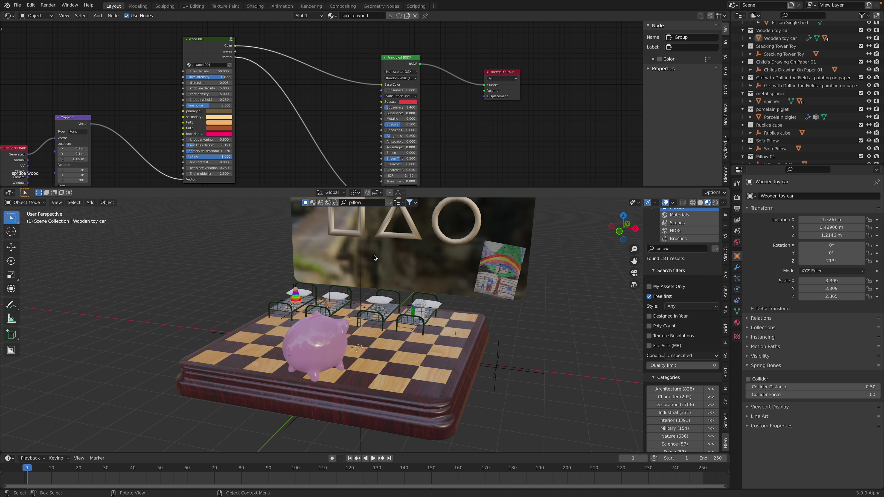
pyautogui.moveTo(374, 254); pyautogui.dragTo(410, 249, button='middle')
pyautogui.moveTo(438, 187); pyautogui.dragTo(437, 139)
# Export the scene as Universal Scene Description over squidgame_001.usdc on the Desktop.
pyautogui.click(17, 5)
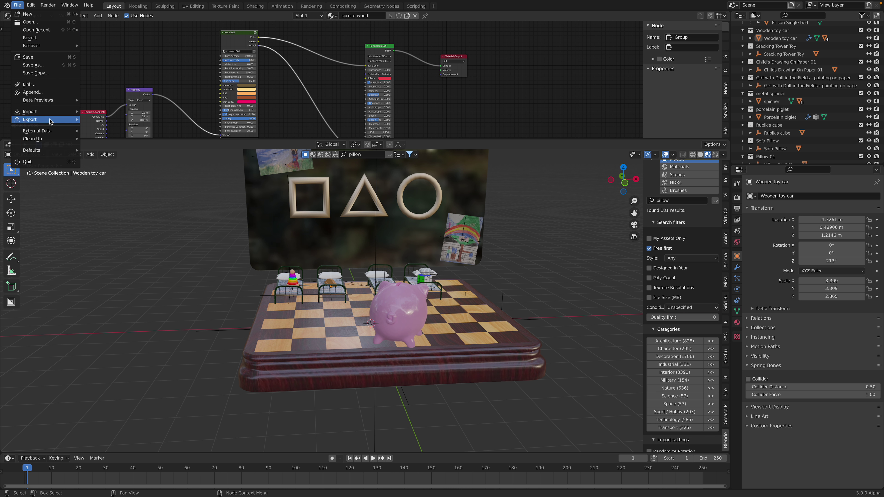
pyautogui.moveTo(50, 120)
pyautogui.click(122, 135)
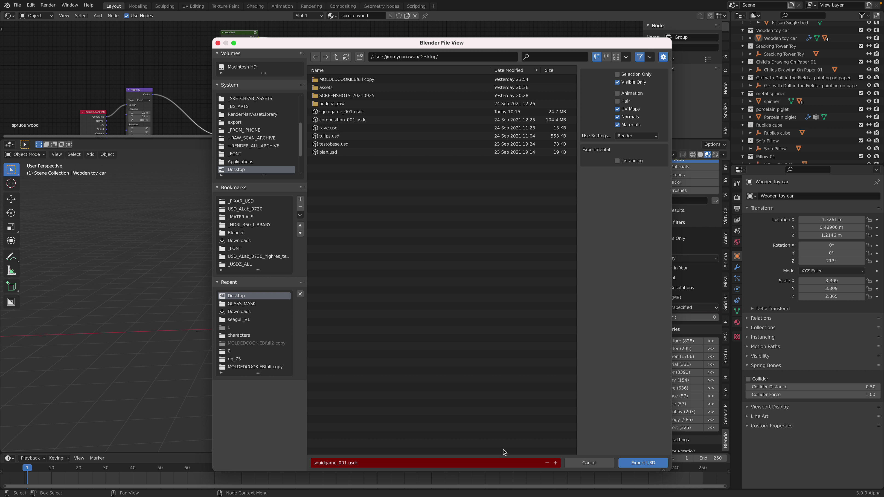
pyautogui.click(634, 463)
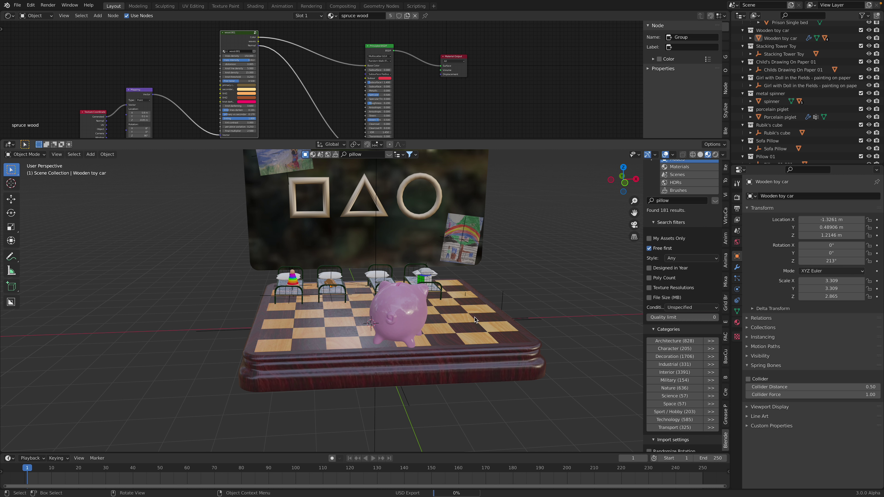
# Bring up the splash screen showing the Blender version and close it.
pyautogui.click(7, 6)
pyautogui.click(19, 14)
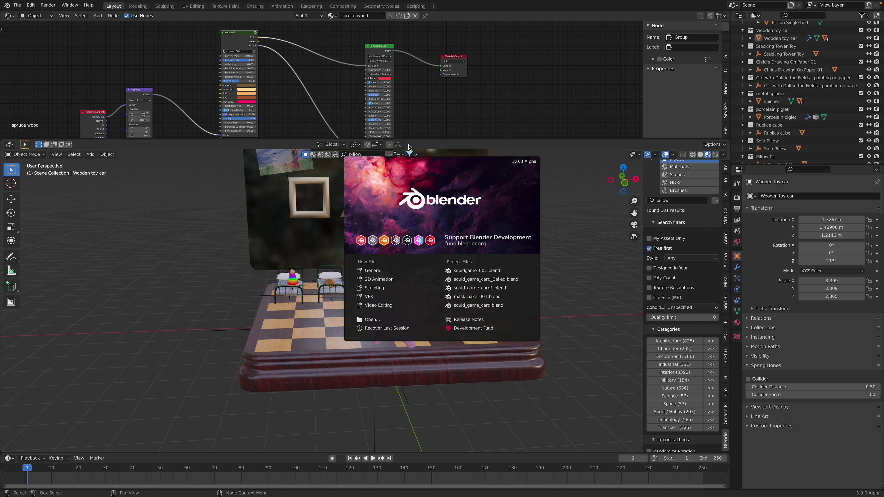
pyautogui.click(570, 215)
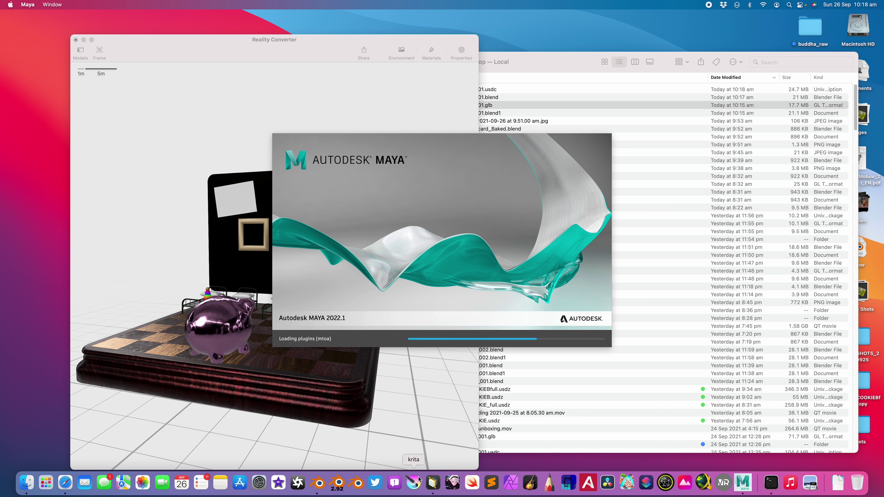
# Remove the old squidgame_001 model from Reality Converter and bring the Finder's Desktop window forward.
pyautogui.moveTo(228, 169); pyautogui.dragTo(261, 195)
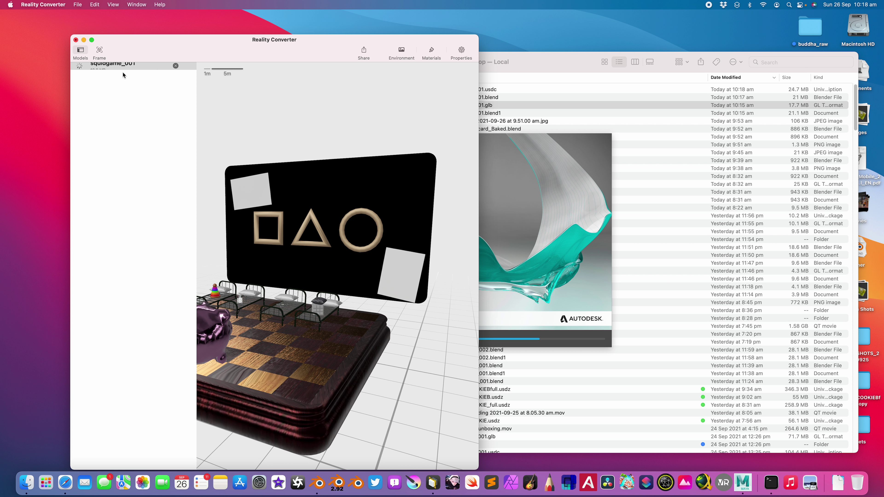
pyautogui.click(175, 68)
pyautogui.click(553, 60)
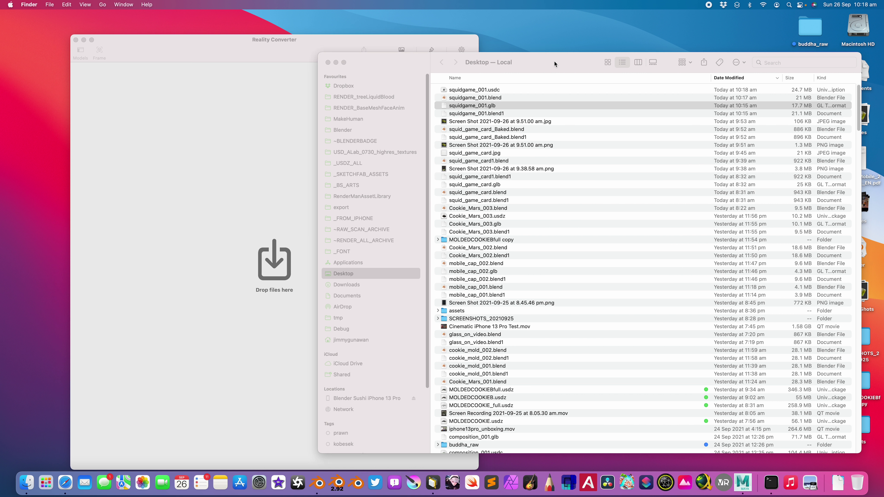
# Switch back to Blender and export the scene as glTF Binary over squidgame_001.glb on the Desktop.
pyautogui.hotkey('ctrl', 'Right')
pyautogui.click(17, 5)
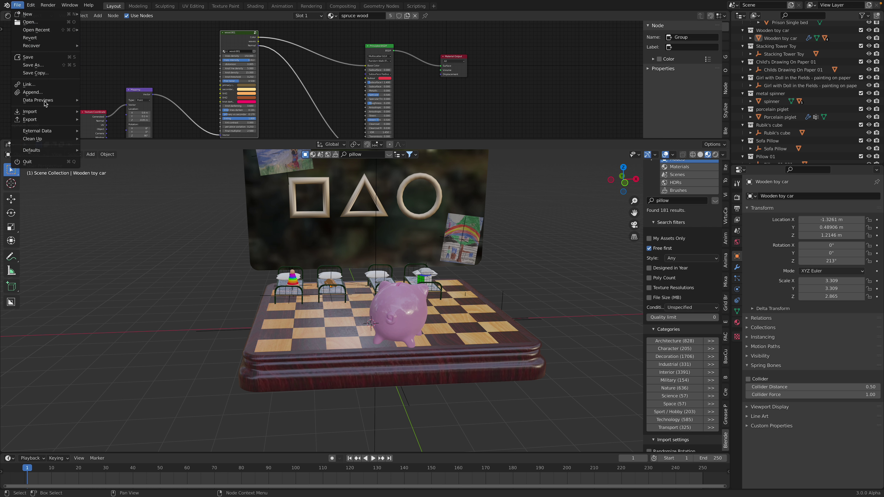
pyautogui.moveTo(42, 119)
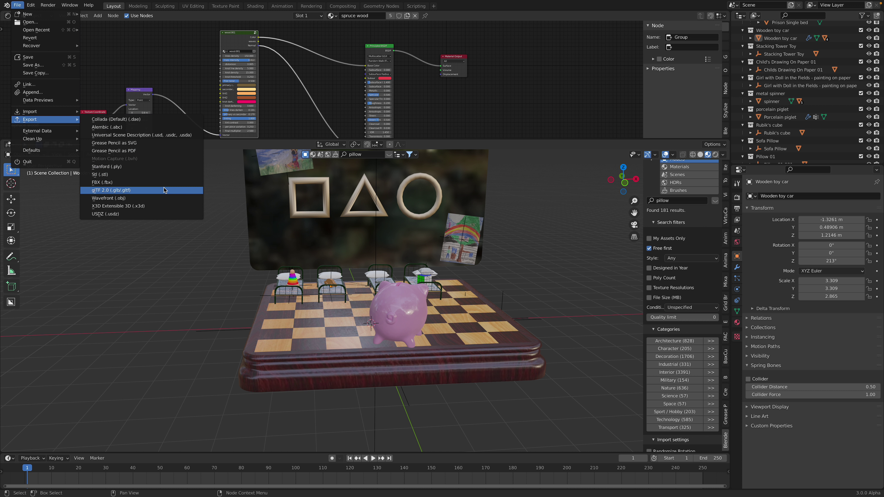
pyautogui.click(188, 189)
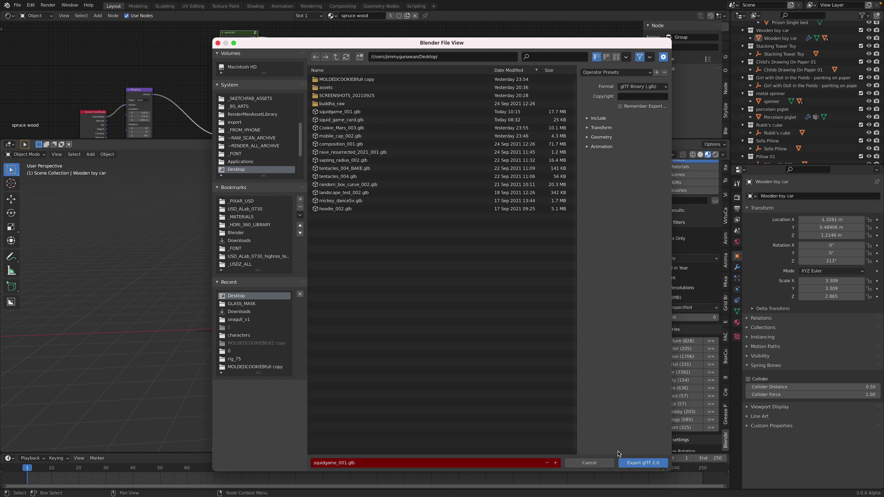
pyautogui.click(632, 462)
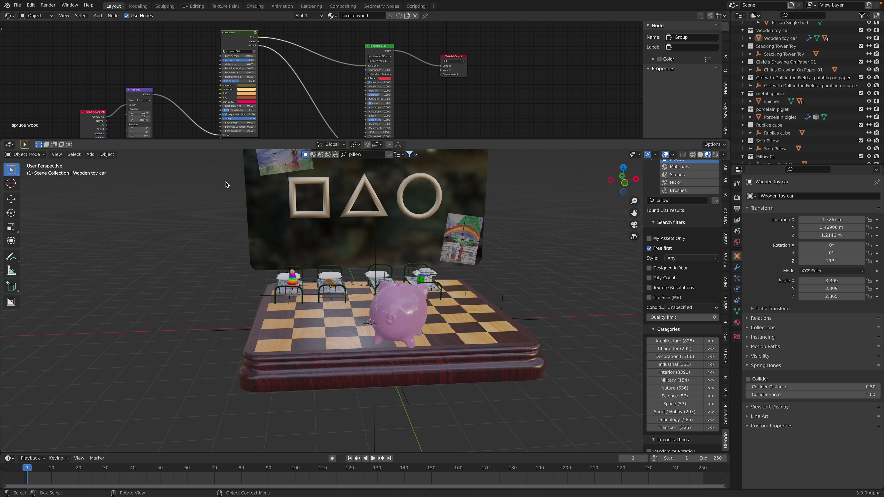
# Switch to Safari and open sketchfab.com in a new tab.
pyautogui.moveTo(409, 227); pyautogui.dragTo(418, 239, button='middle')
pyautogui.hotkey('ctrl', 'Right')
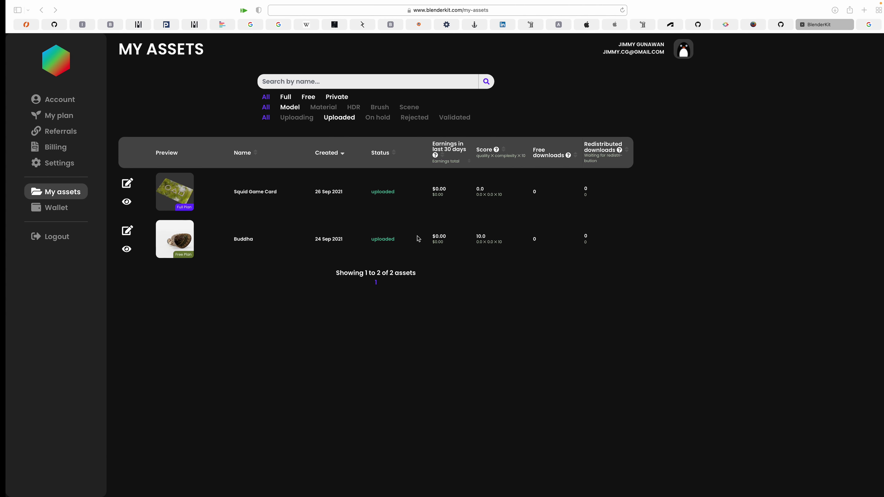
pyautogui.click(858, 10)
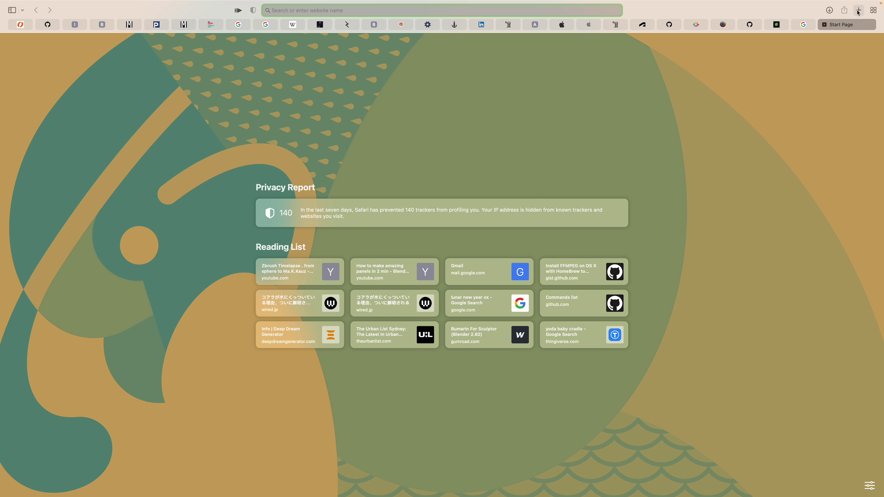
pyautogui.write('sketchfab.com')
pyautogui.press('Return')
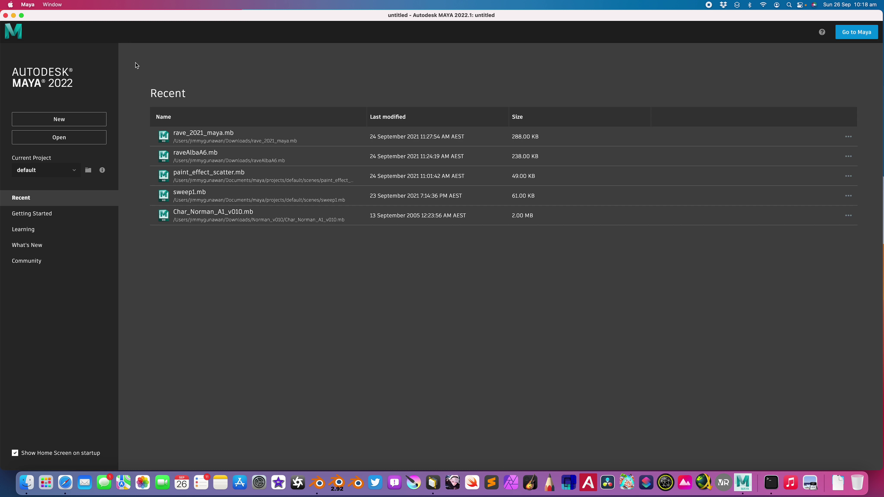
# Start a new empty scene in Maya.
pyautogui.click(69, 119)
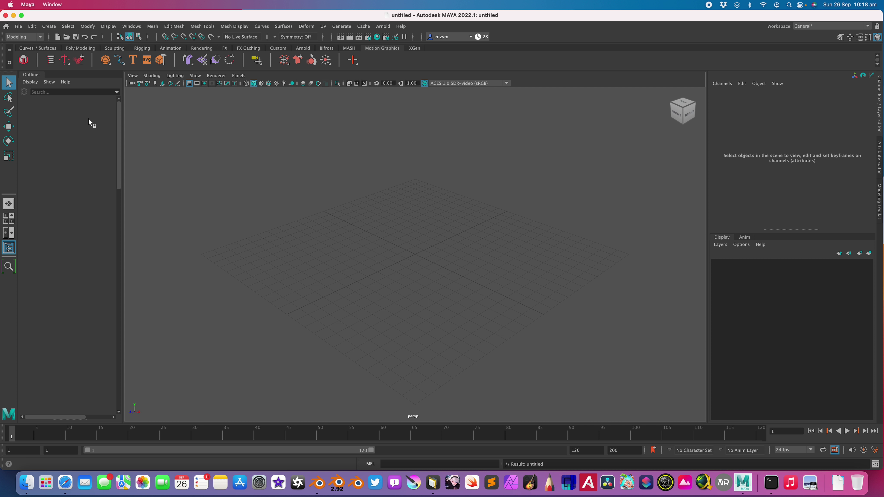
# Import the Squid Game scene from the Desktop into the empty scene using the USD Import file type.
pyautogui.click(19, 26)
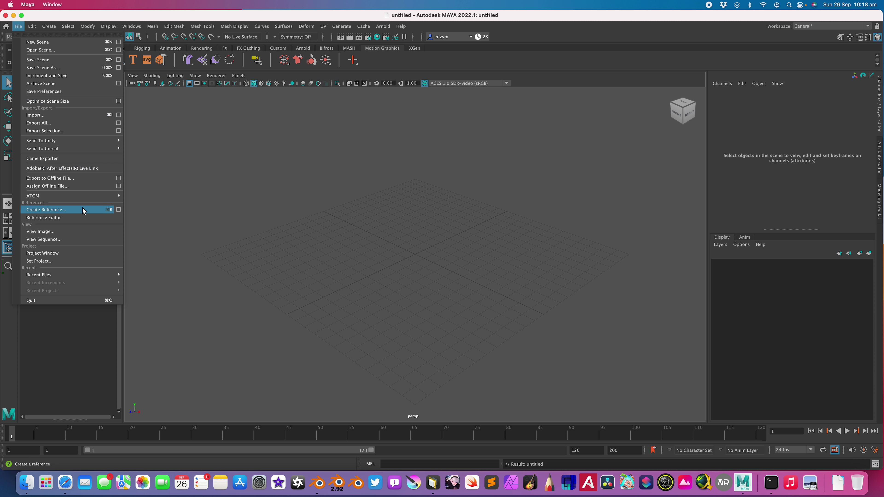
pyautogui.click(77, 117)
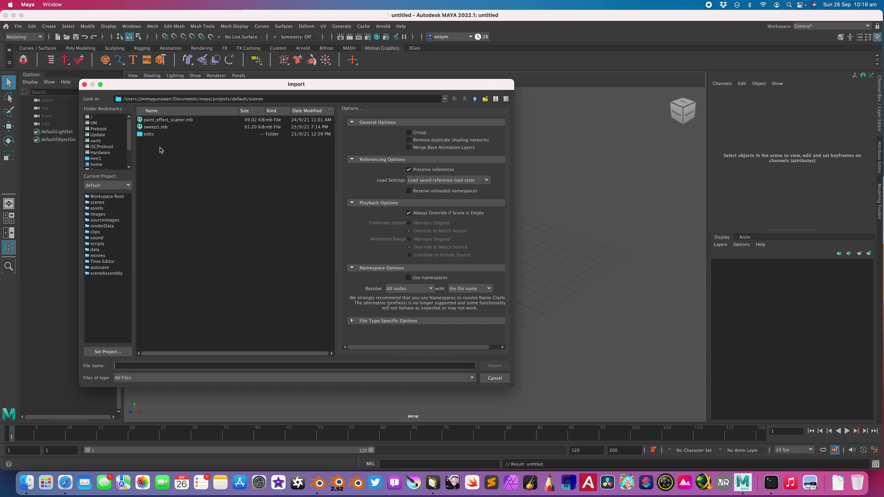
pyautogui.click(471, 378)
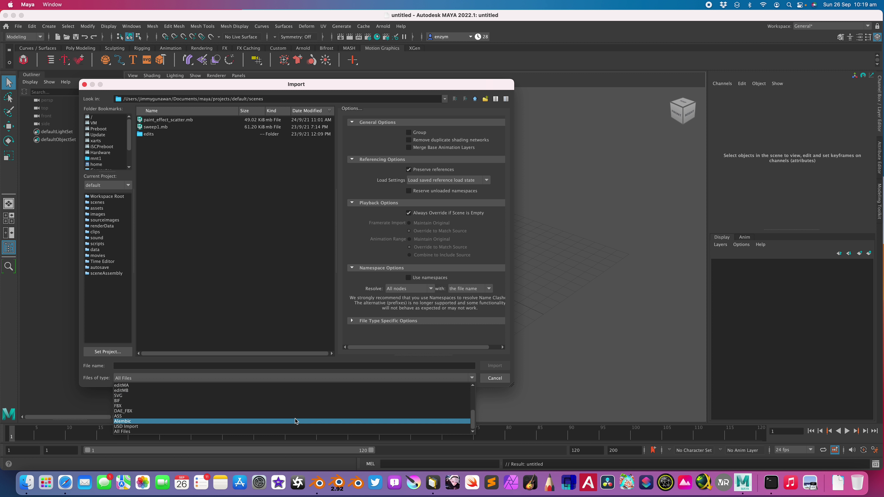
pyautogui.click(295, 426)
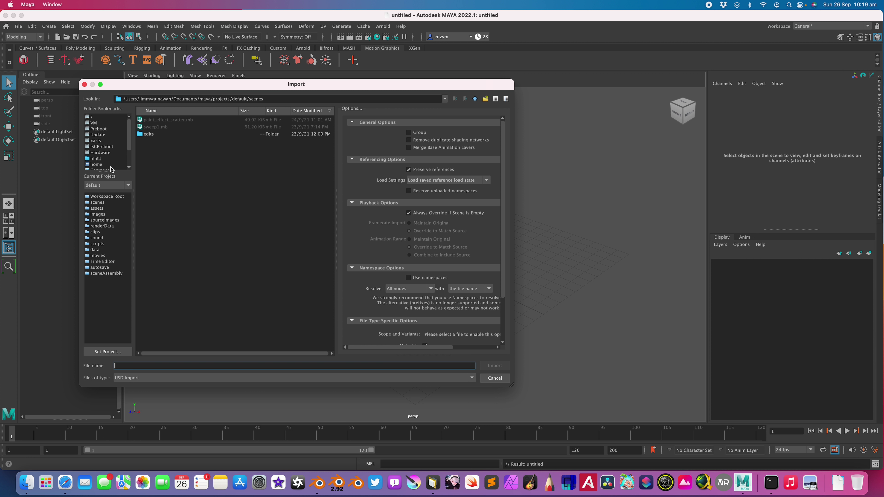
pyautogui.scroll(-3, 104, 149)
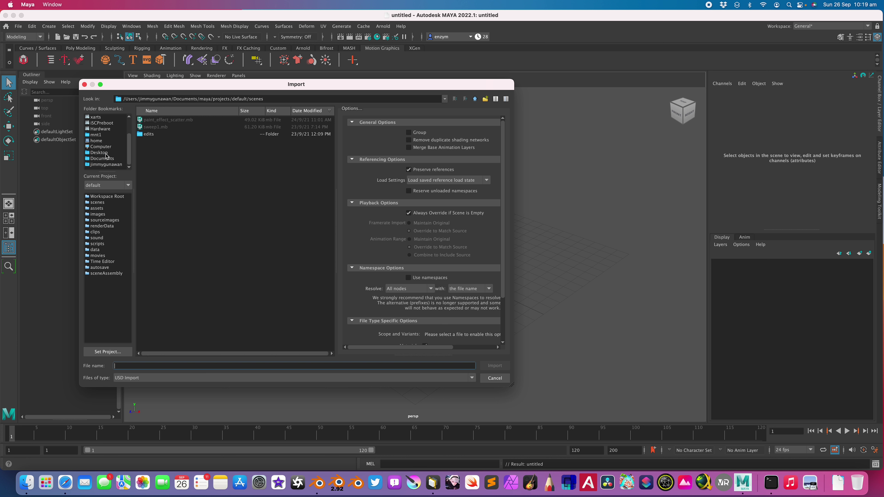
pyautogui.click(99, 153)
pyautogui.doubleClick(161, 129)
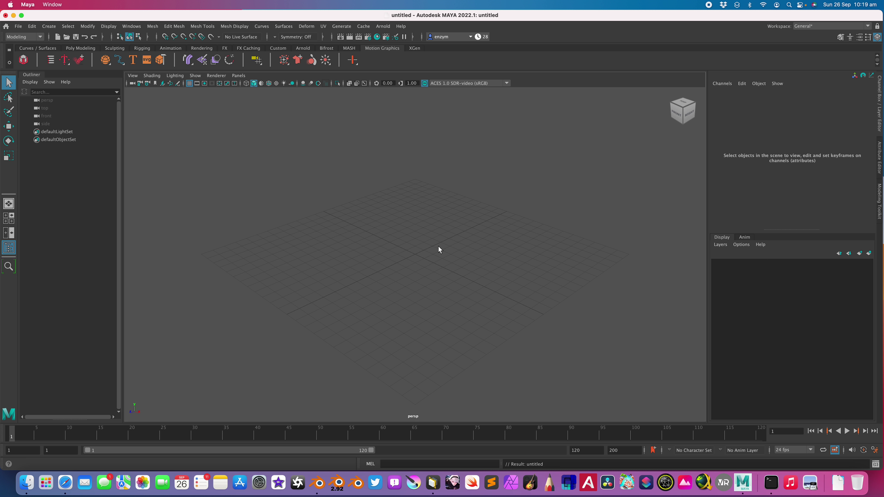
pyautogui.scroll(-1, 439, 247)
pyautogui.click(457, 228)
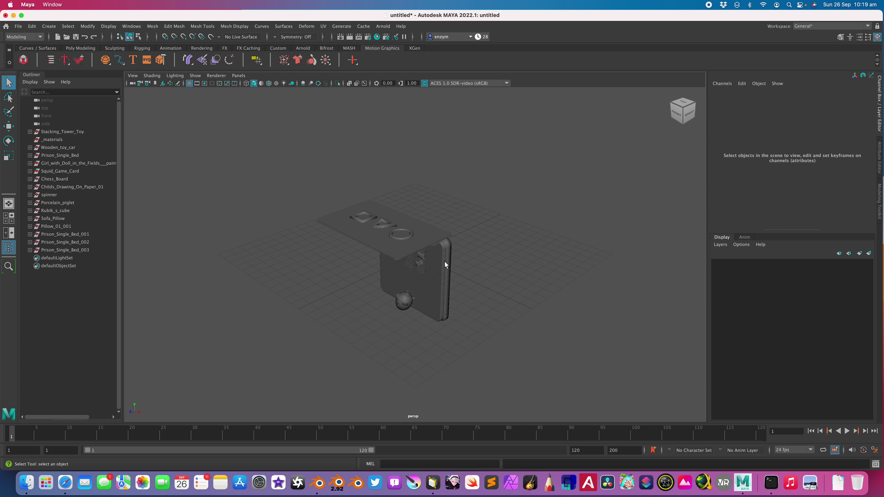
# Select all the imported Squid Game objects together in the perspective view.
pyautogui.keyDown('alt'); pyautogui.moveTo(439, 258); pyautogui.dragTo(417, 250); pyautogui.keyUp('alt')
pyautogui.scroll(3, 470, 248)
pyautogui.scroll(3, 476, 254)
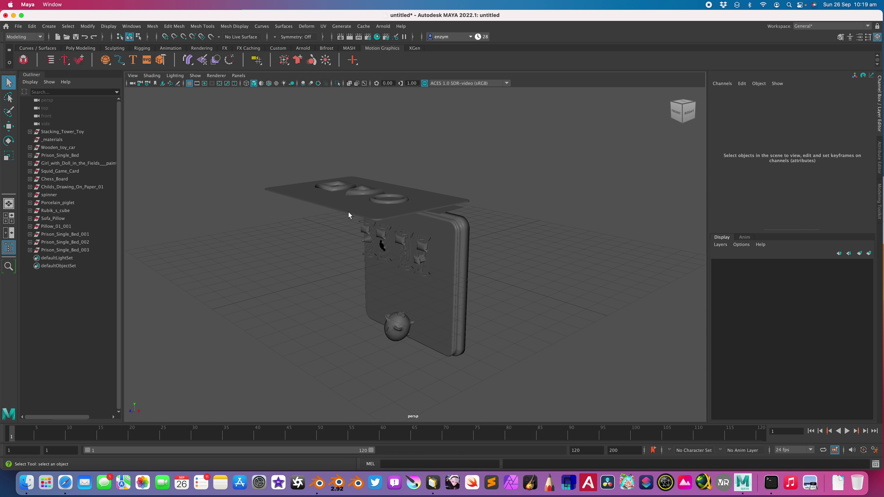
pyautogui.scroll(3, 315, 185)
pyautogui.moveTo(263, 114); pyautogui.dragTo(328, 175)
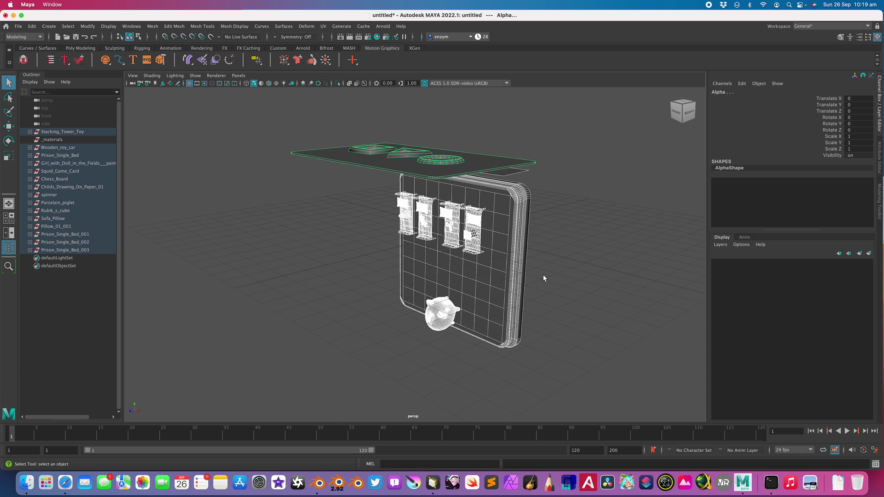
# Try to rotate the selected objects individually around the Y axis, and undo the rotation.
pyautogui.keyDown('alt'); pyautogui.moveTo(543, 275); pyautogui.dragTo(533, 279); pyautogui.keyUp('alt')
pyautogui.press('r')
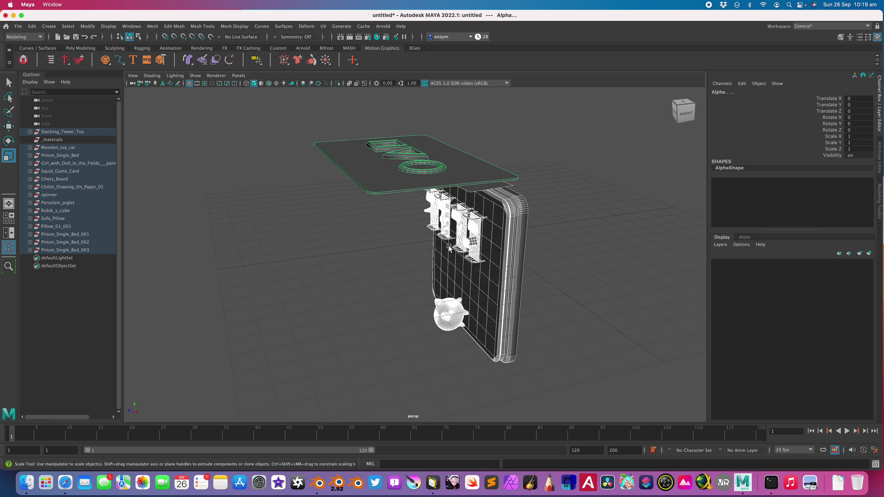
pyautogui.press('e')
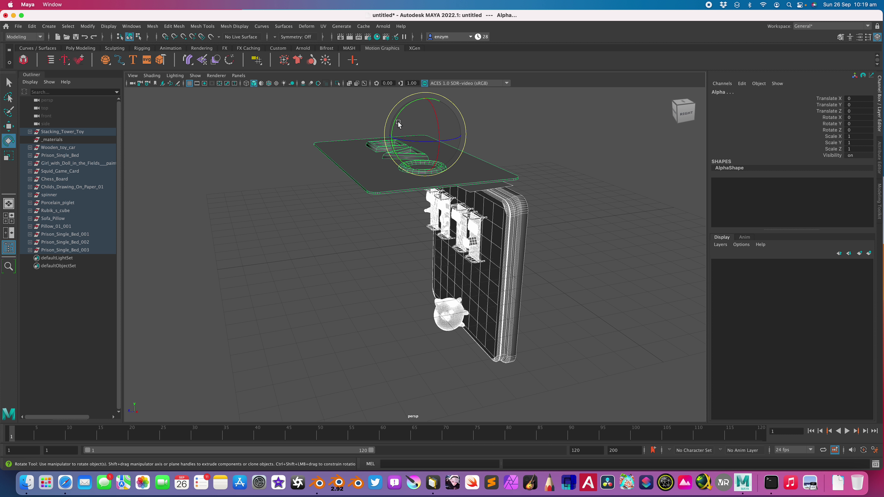
pyautogui.moveTo(398, 124); pyautogui.dragTo(428, 133)
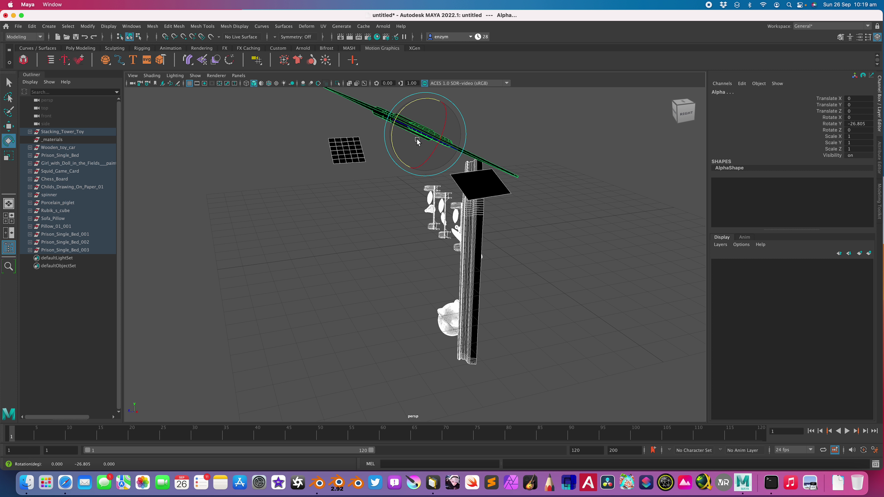
pyautogui.press('super+z')
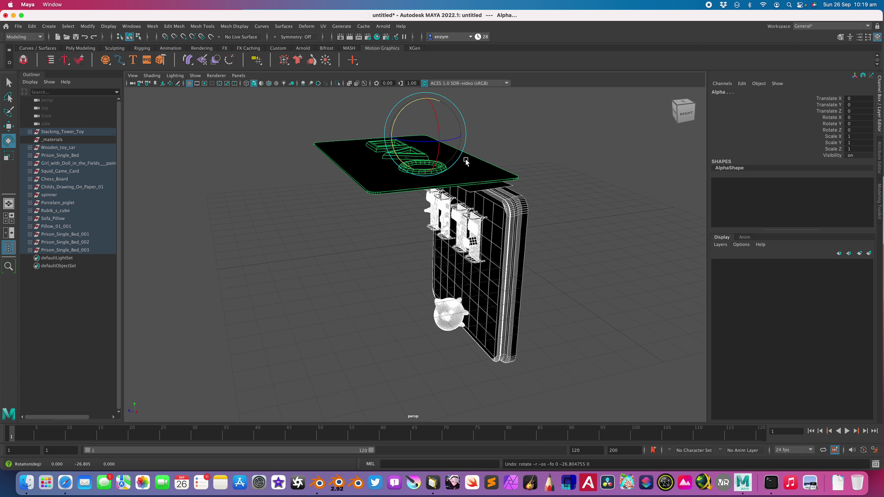
# Group the selected objects and rotate the group about -89 degrees around X so the chess board lies flat.
pyautogui.press('super+g')
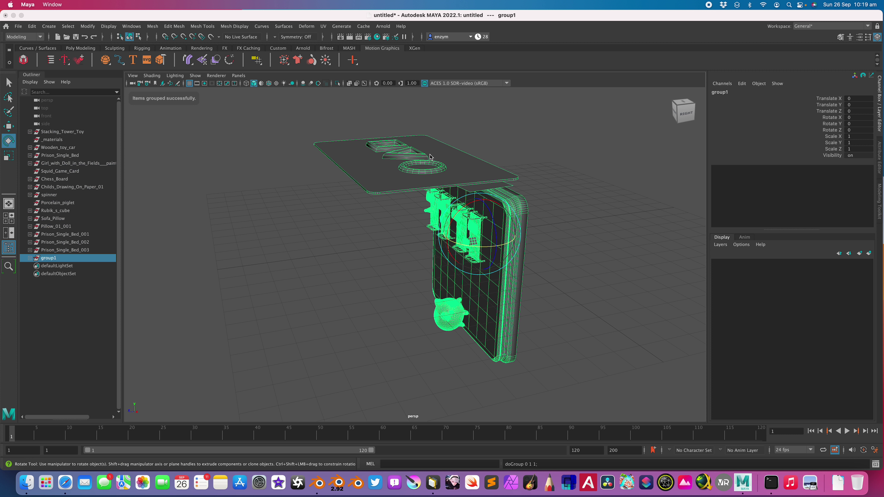
pyautogui.moveTo(458, 214); pyautogui.dragTo(533, 192)
pyautogui.doubleClick(860, 118)
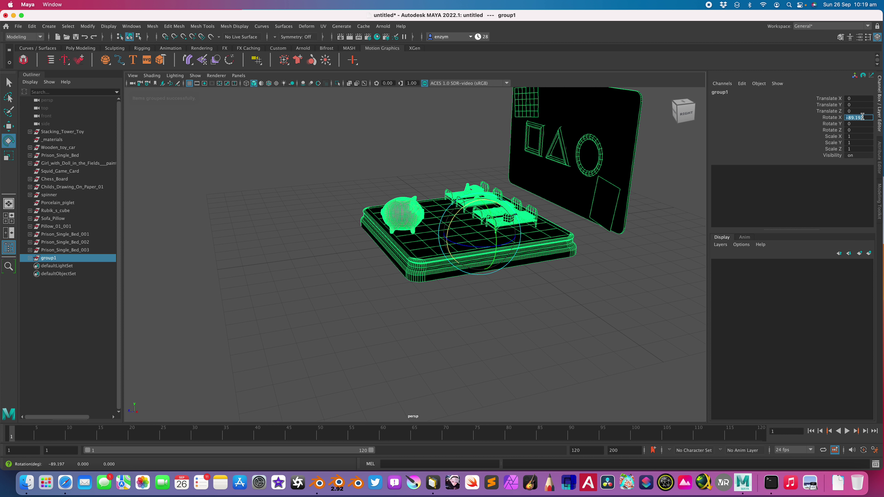
pyautogui.press('Return')
# Deselect the rotated group and close Maya without saving the untitled scene.
pyautogui.click(376, 186)
pyautogui.keyDown('alt'); pyautogui.moveTo(376, 186); pyautogui.dragTo(478, 234); pyautogui.keyUp('alt')
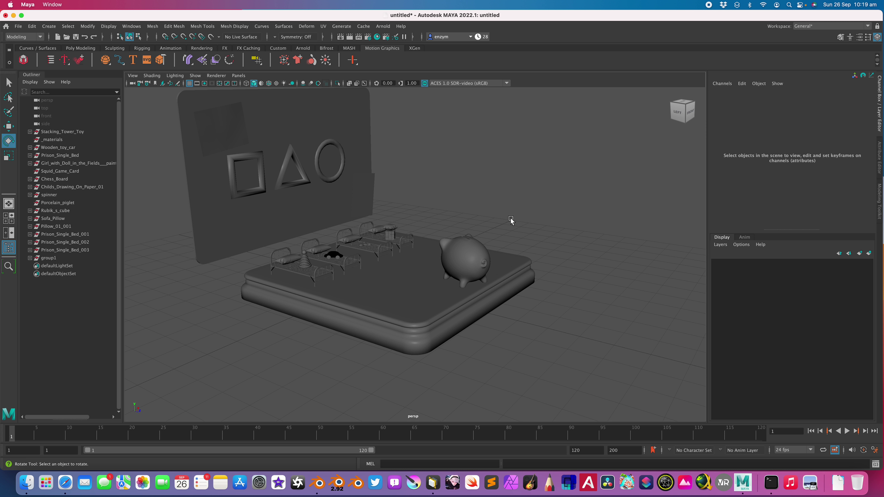
pyautogui.click(5, 15)
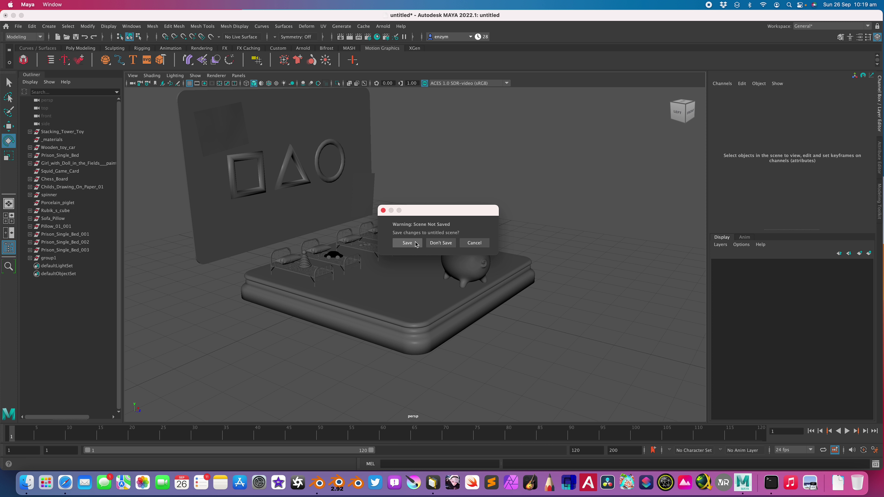
pyautogui.click(442, 243)
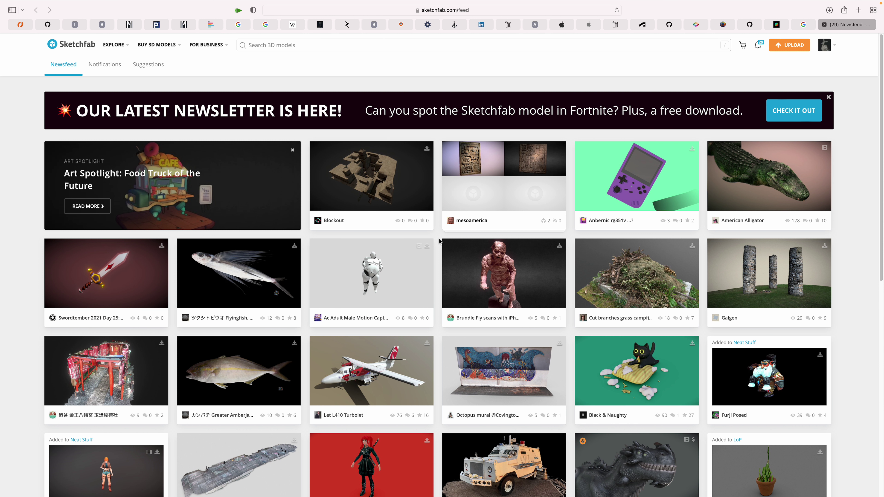
# Search Sketchfab in Safari for "doll" and restrict the results to downloadable models.
pyautogui.click(525, 51)
pyautogui.write('doll')
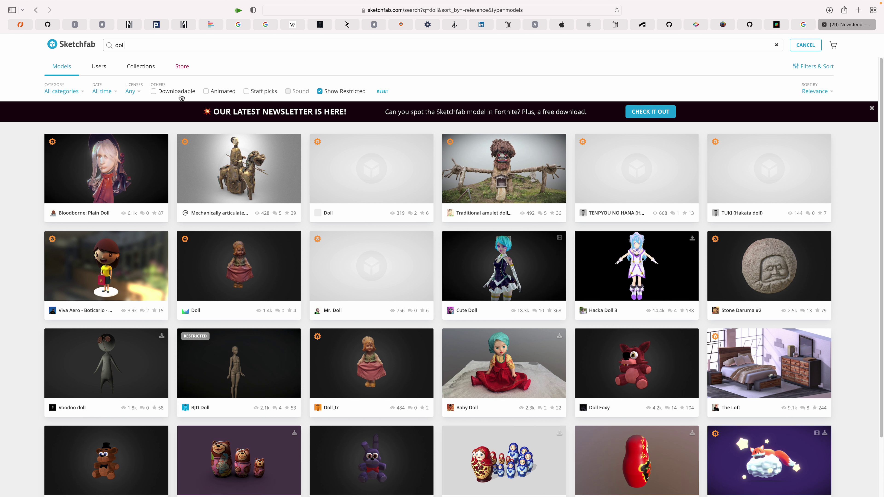
pyautogui.click(180, 93)
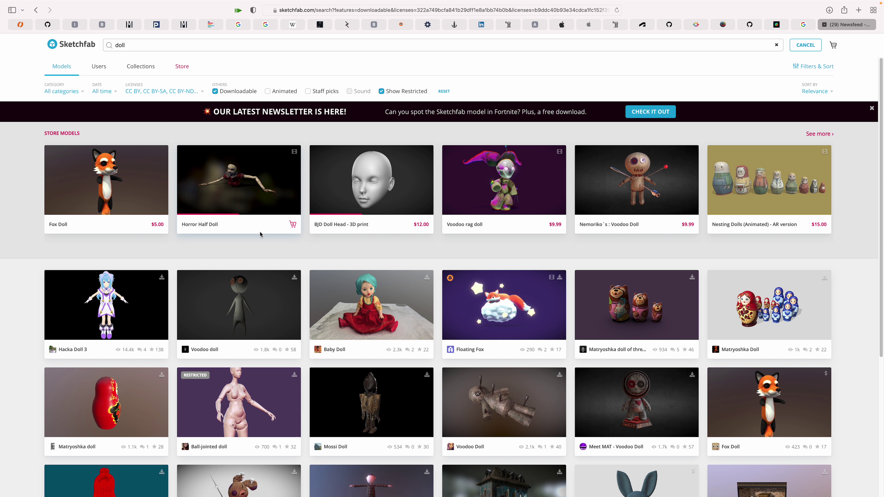
# Open the Baby Doll model from the search results and like it.
pyautogui.scroll(-2, 260, 235)
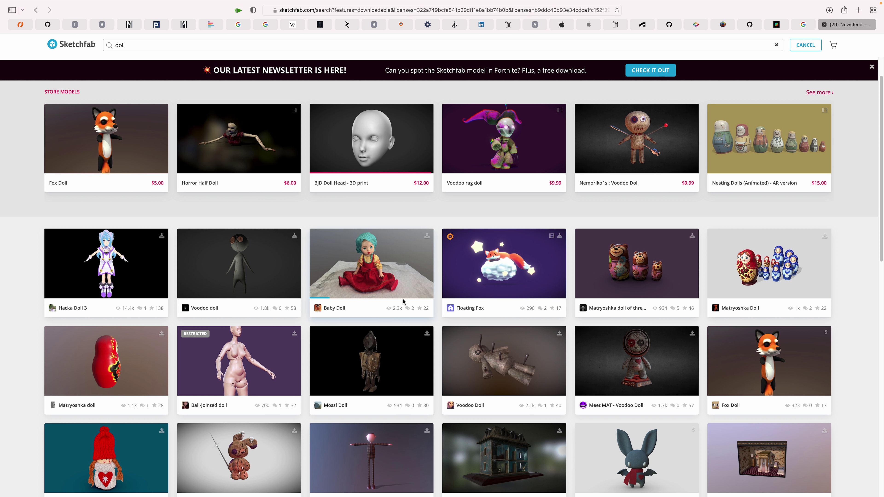
pyautogui.rightClick(402, 268)
pyautogui.click(403, 216)
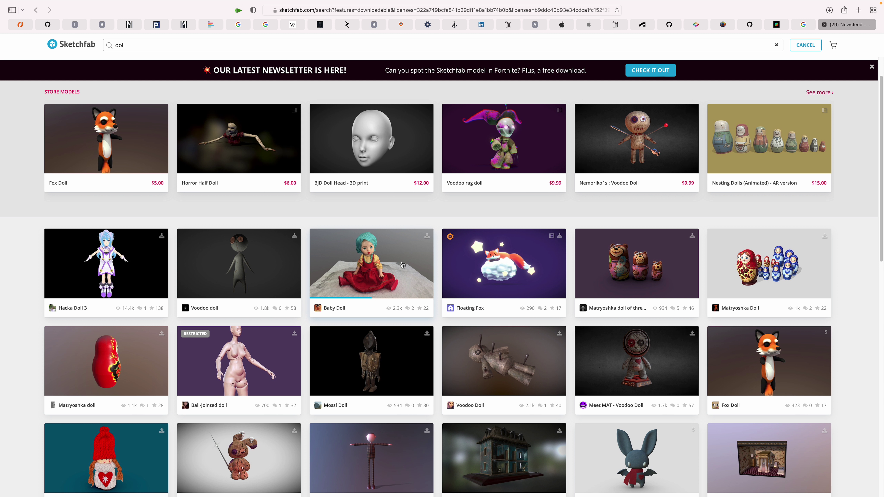
pyautogui.click(402, 265)
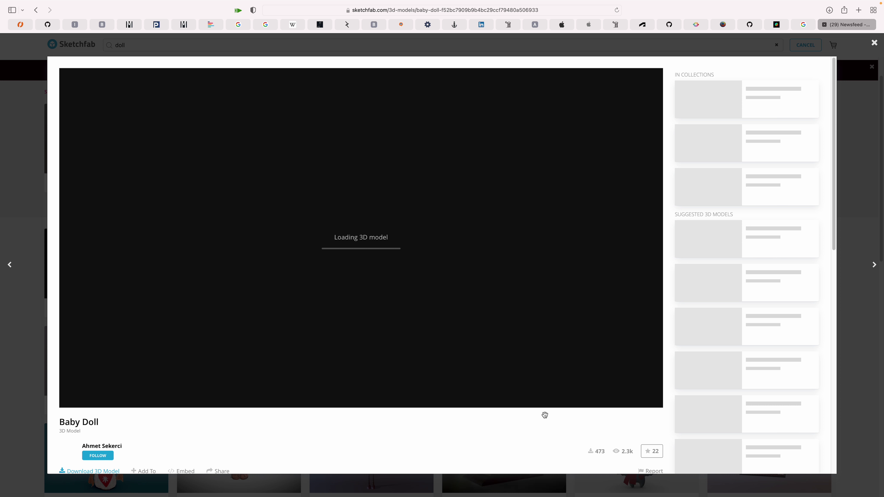
pyautogui.click(652, 451)
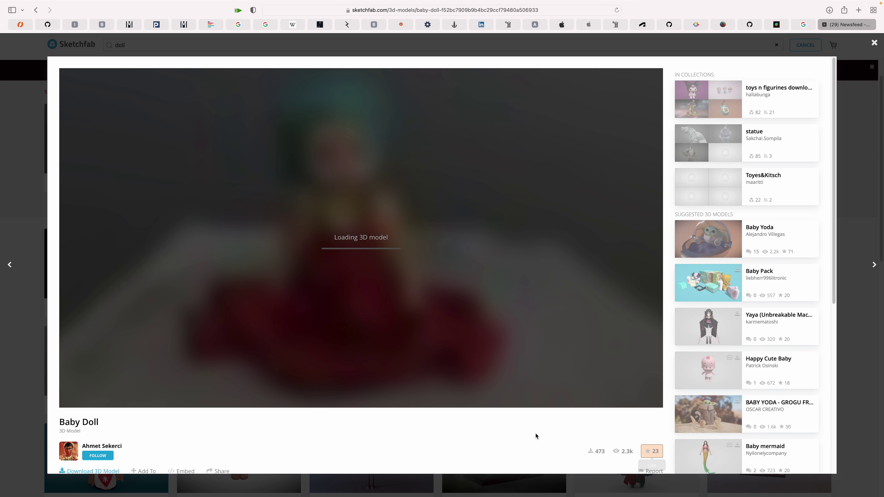
# Download the Baby Doll model in the autoconverted glTF format.
pyautogui.scroll(-1, 150, 444)
pyautogui.click(108, 456)
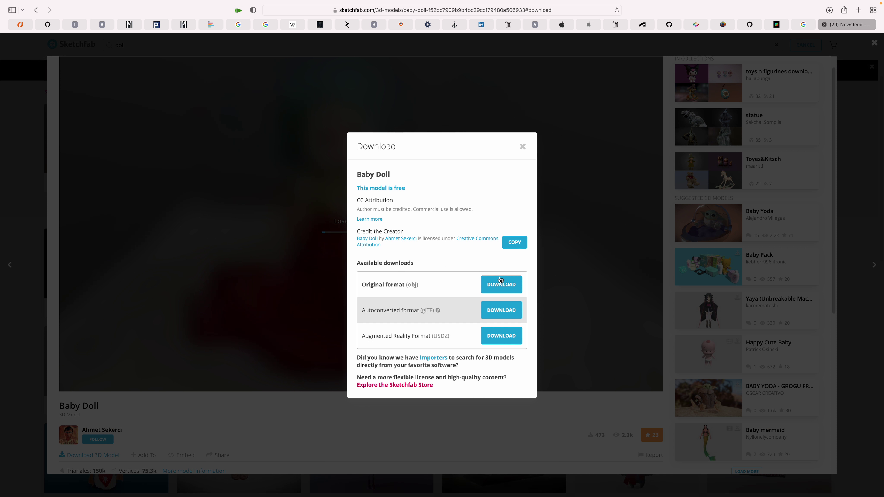
pyautogui.click(499, 315)
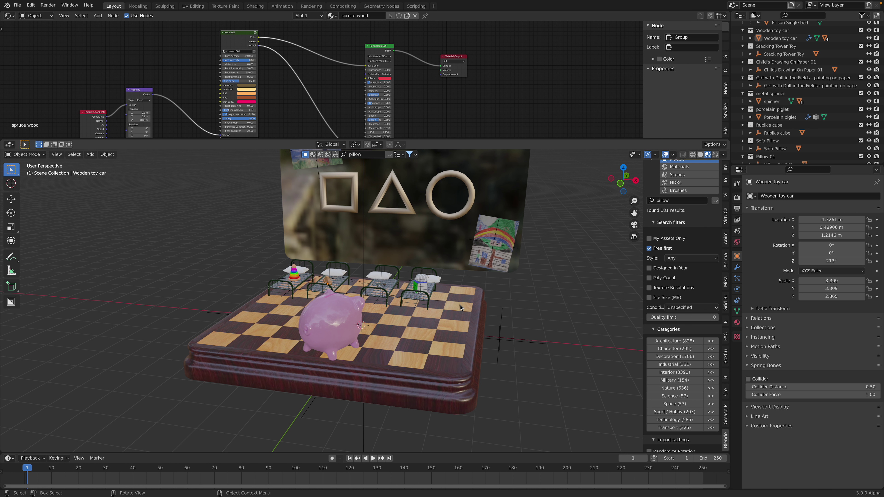
# Switch to Blender and import the doll as glTF 2.0 from the baby_doll folder in Downloads.
pyautogui.moveTo(222, 202); pyautogui.dragTo(193, 198, button='middle')
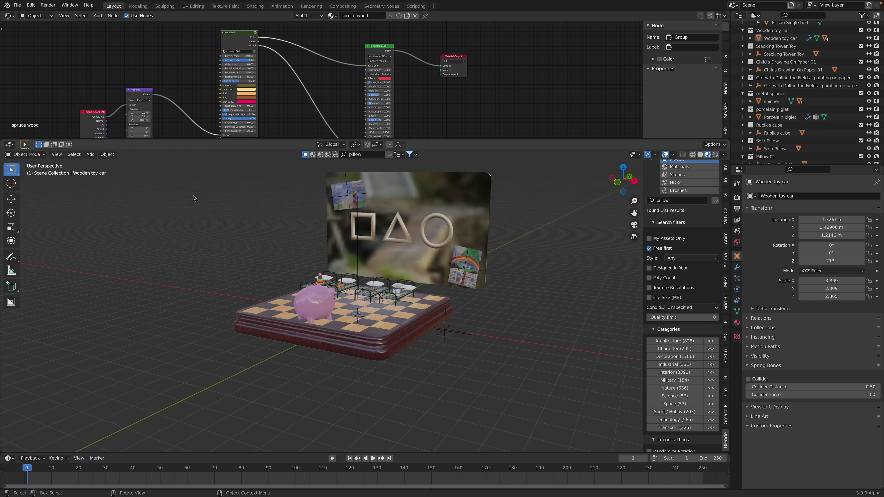
pyautogui.click(17, 5)
pyautogui.moveTo(57, 114)
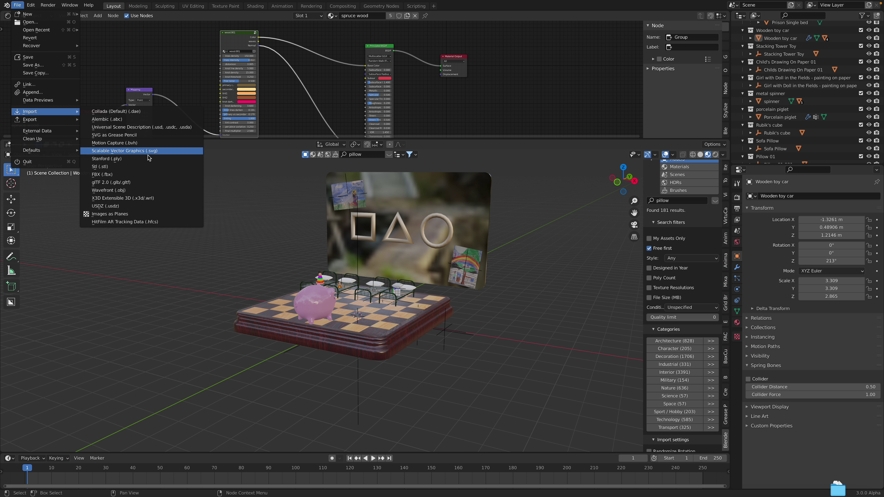
pyautogui.click(152, 182)
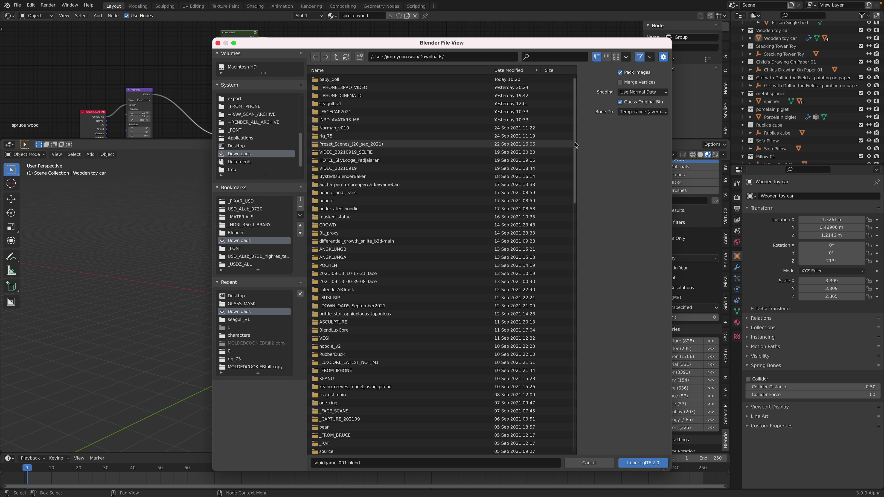
pyautogui.moveTo(574, 141); pyautogui.dragTo(596, 449)
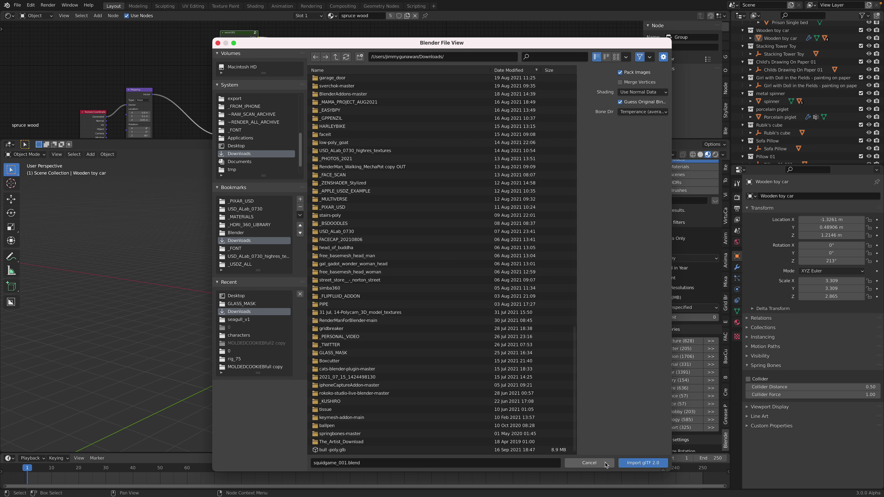
pyautogui.click(516, 69)
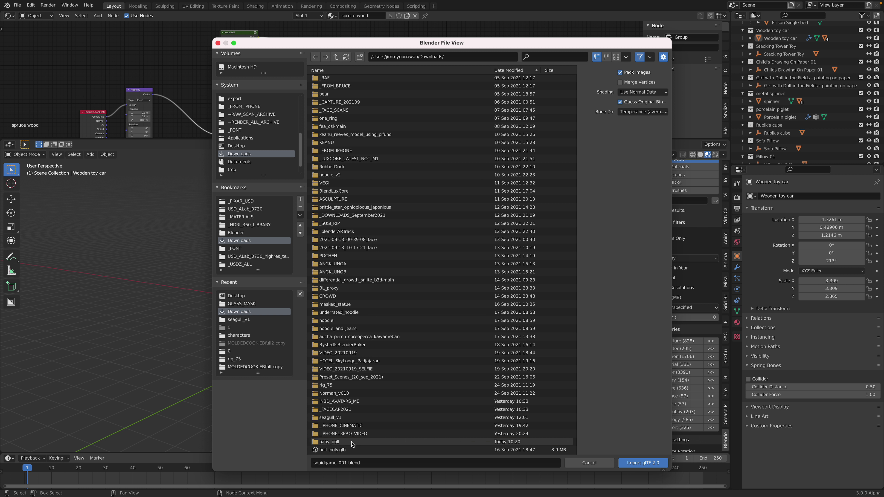
pyautogui.doubleClick(332, 443)
pyautogui.click(325, 90)
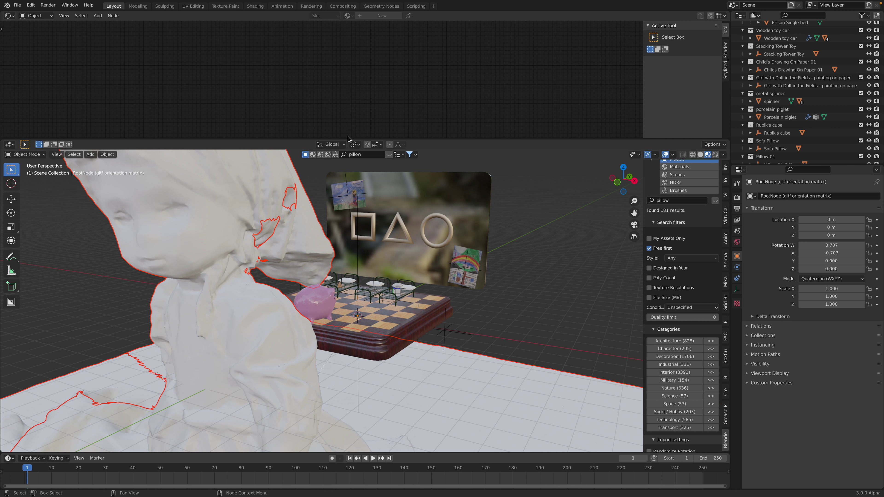
pyautogui.scroll(-5, 337, 250)
pyautogui.moveTo(336, 250); pyautogui.dragTo(305, 244, button='middle')
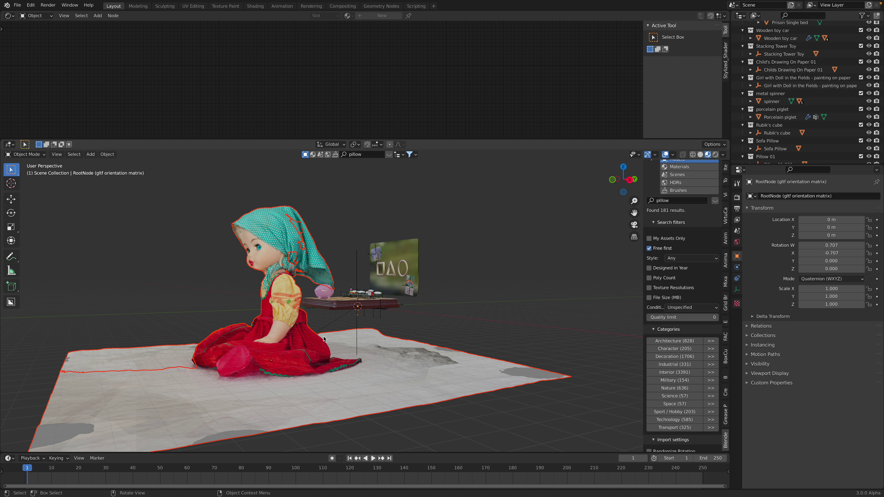
pyautogui.click(367, 369)
pyautogui.press('g')
pyautogui.press('z')
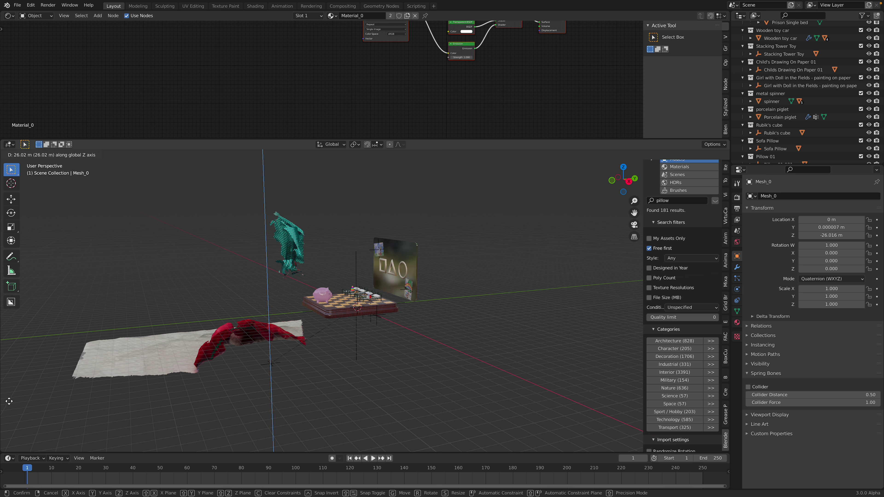
pyautogui.press('Escape')
# Rescale the imported doll to about 1.003 in right view and move it so it sits on the ground line.
pyautogui.moveTo(453, 240); pyautogui.dragTo(438, 266, button='middle')
pyautogui.moveTo(513, 238); pyautogui.dragTo(482, 240, button='middle')
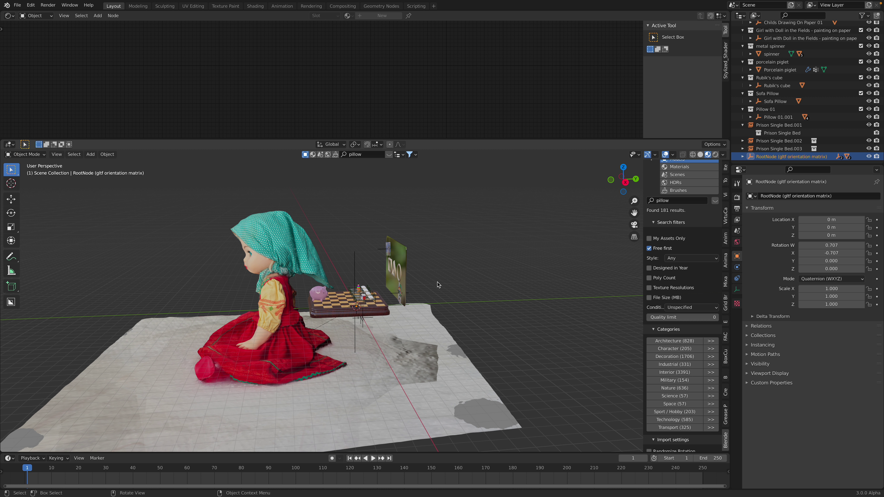
pyautogui.click(626, 182)
pyautogui.press('s')
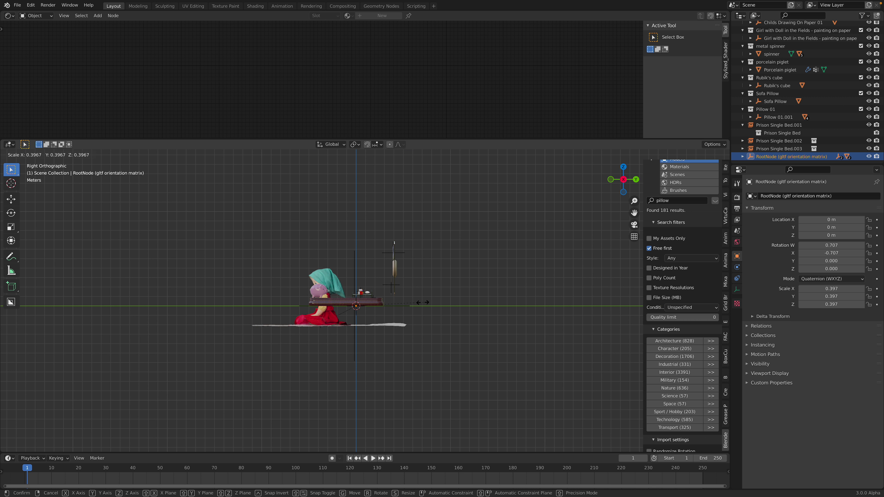
pyautogui.click(414, 304)
pyautogui.press('g')
pyautogui.click(397, 281)
pyautogui.press('s')
pyautogui.click(547, 289)
pyautogui.press('g')
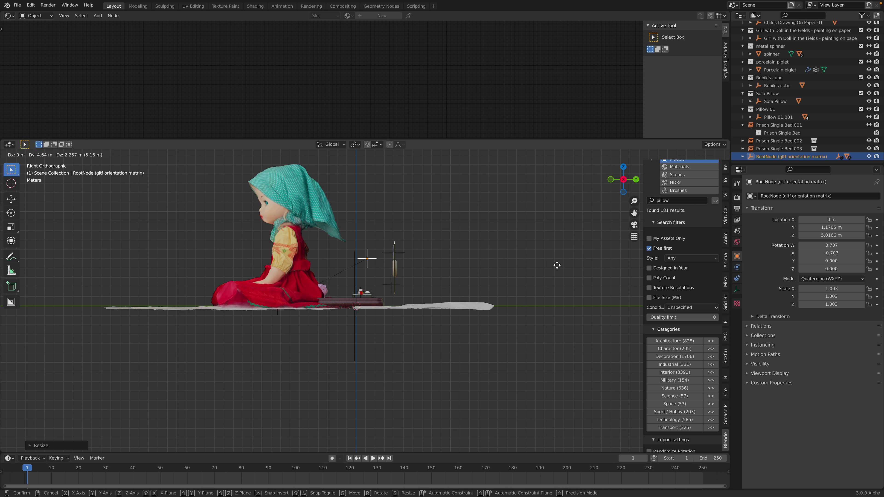
pyautogui.click(553, 265)
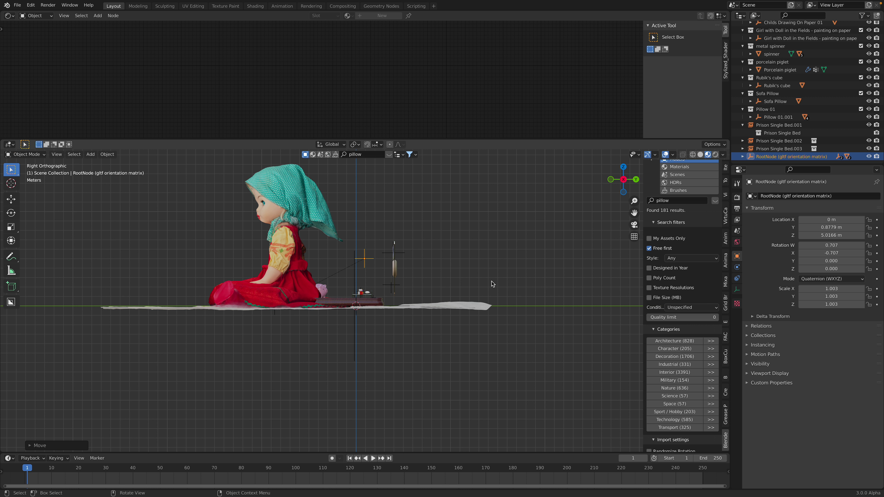
# Scale the doll to about 0.576 and move it to about Y -5.68 m, Z 3.0 m, in front of the chessboard.
pyautogui.moveTo(491, 284); pyautogui.dragTo(482, 314, button='middle')
pyautogui.press('s')
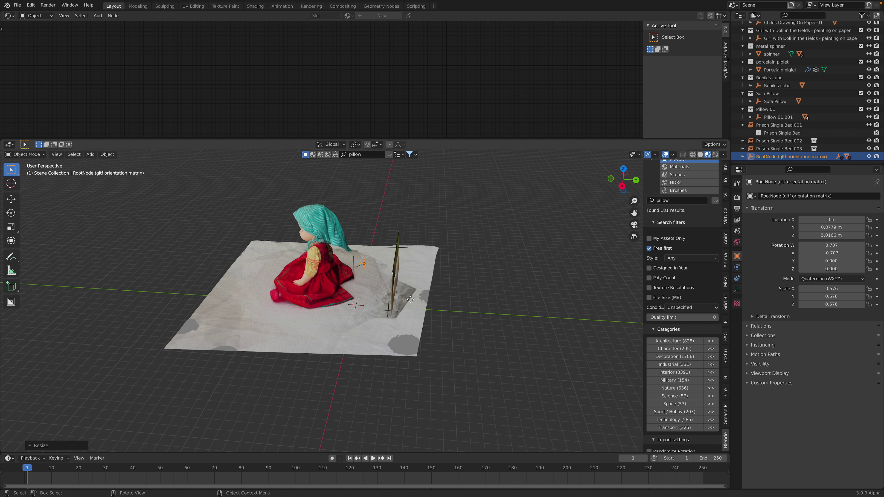
pyautogui.moveTo(410, 302)
pyautogui.mouseDown(button='middle')
pyautogui.moveTo(382, 315)
pyautogui.moveTo(401, 298)
pyautogui.mouseUp(button='middle')
pyautogui.click(398, 316)
pyautogui.press('g')
pyautogui.click(382, 315)
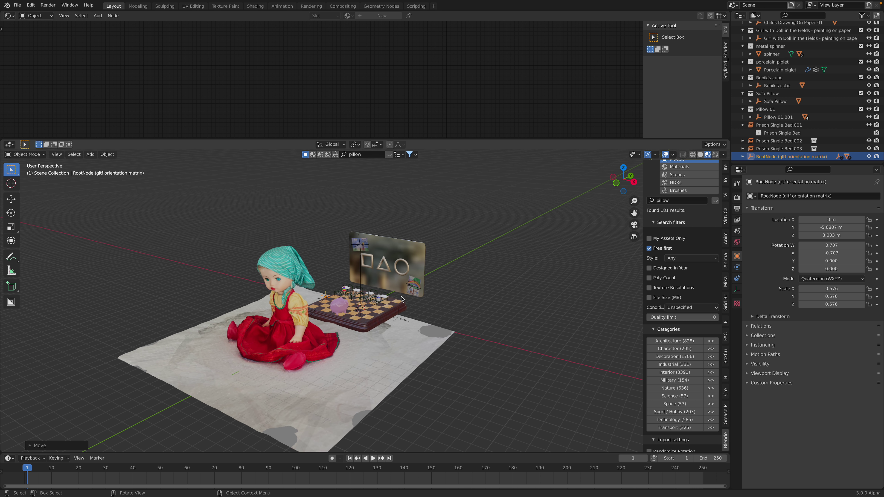
# Rotate the doll 180° about Z, shift it along Y to about -14.73 m so it faces the chessboard, and save.
pyautogui.press('r')
pyautogui.write('z')
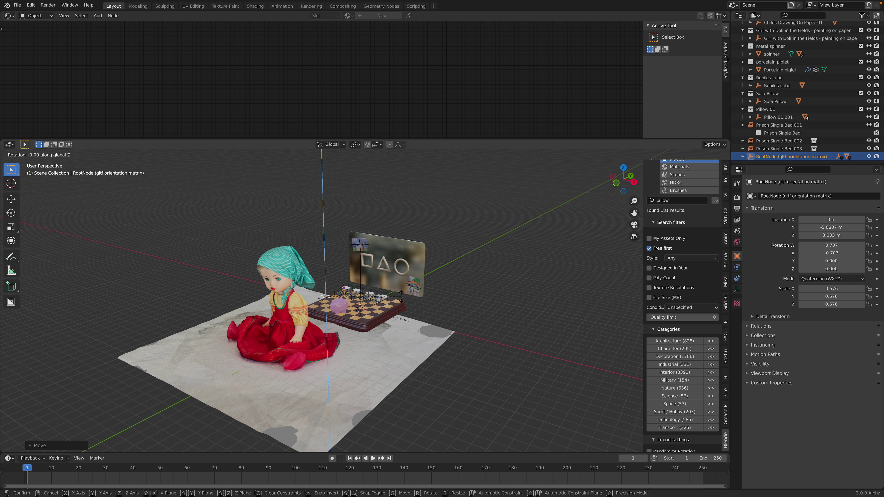
pyautogui.write('180')
pyautogui.press('Return')
pyautogui.press('g')
pyautogui.press('y')
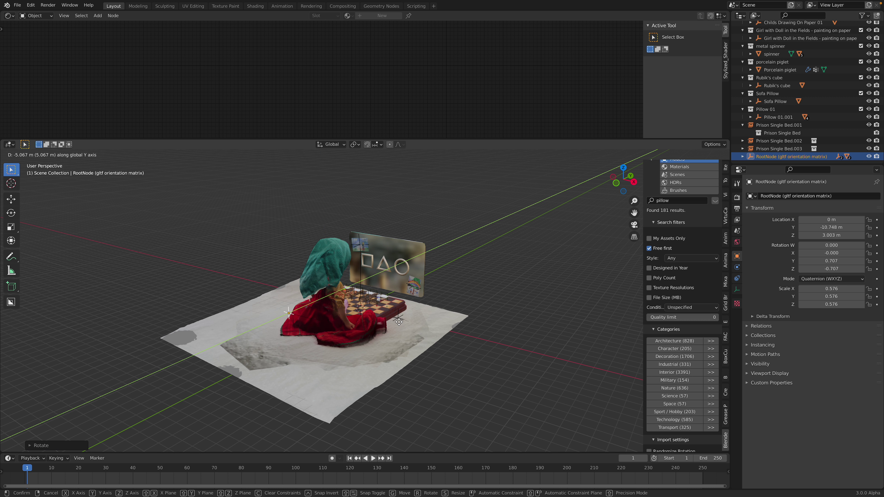
pyautogui.click(372, 333)
pyautogui.moveTo(373, 333); pyautogui.dragTo(453, 234, button='middle')
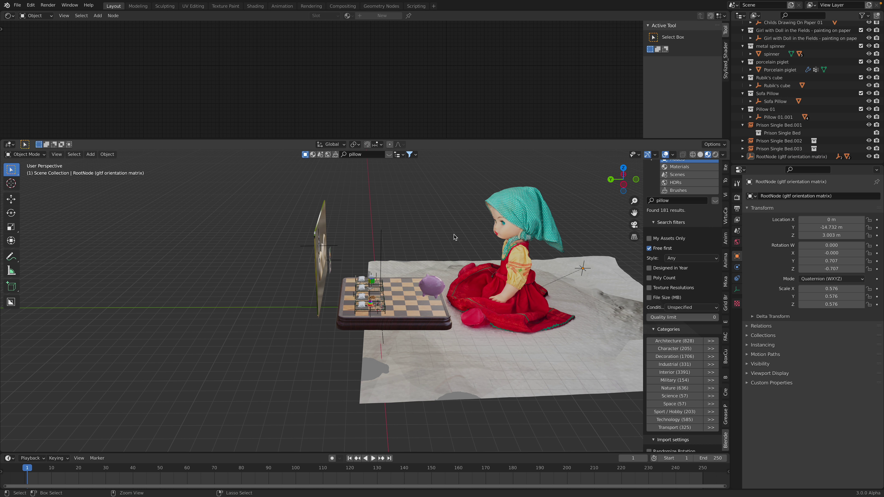
pyautogui.hotkey('ctrl', 's')
# Enlarge the porcelain piglet on the chessboard to a scale of about 15.5 and shift it to about Y -3.22 m.
pyautogui.scroll(4, 435, 244)
pyautogui.click(410, 257)
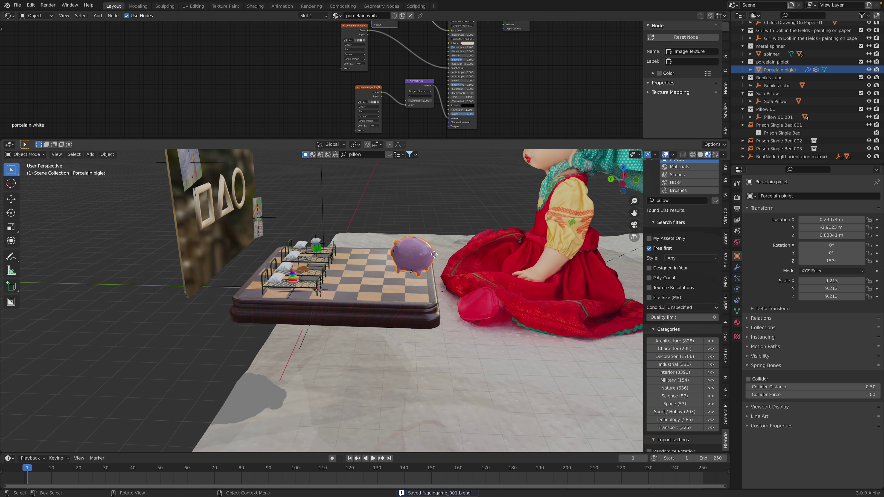
pyautogui.press('s')
pyautogui.click(460, 272)
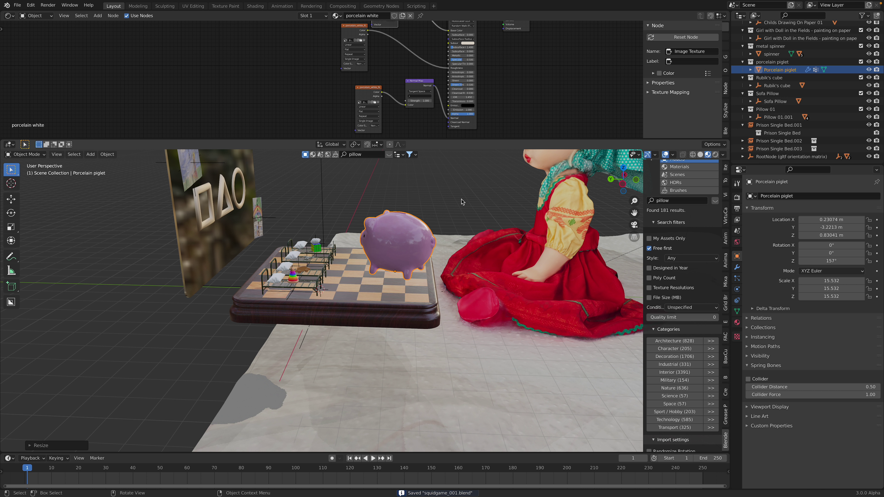
# Rotate the pillows on the two nearest beds slightly about global Z, the nearest one to about 196°.
pyautogui.moveTo(507, 220); pyautogui.dragTo(315, 234, button='middle')
pyautogui.moveTo(406, 234); pyautogui.dragTo(436, 279, button='middle')
pyautogui.scroll(3, 390, 240)
pyautogui.scroll(3, 335, 274)
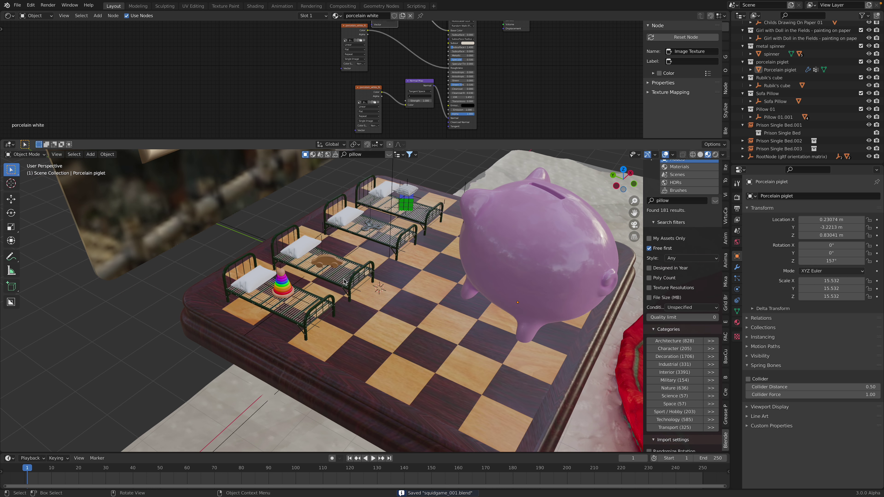
pyautogui.scroll(-3, 325, 258)
pyautogui.click(315, 253)
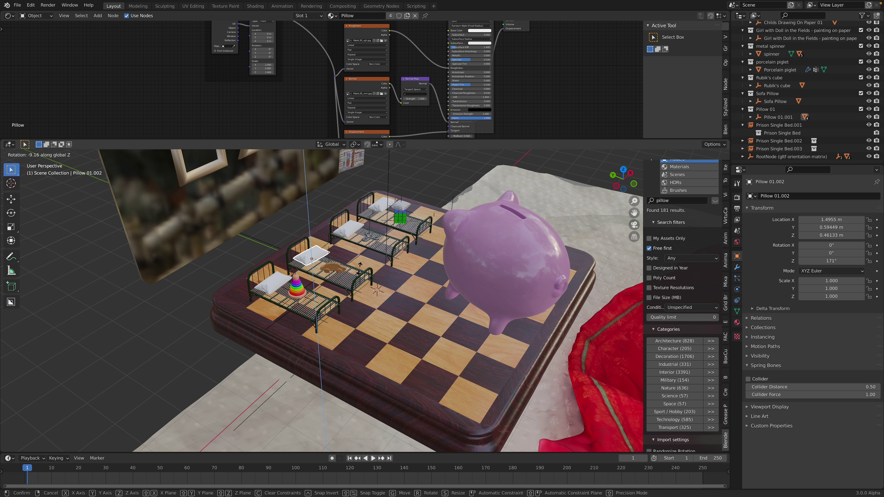
pyautogui.click(360, 269)
pyautogui.press('r')
pyautogui.press('z')
pyautogui.click(354, 248)
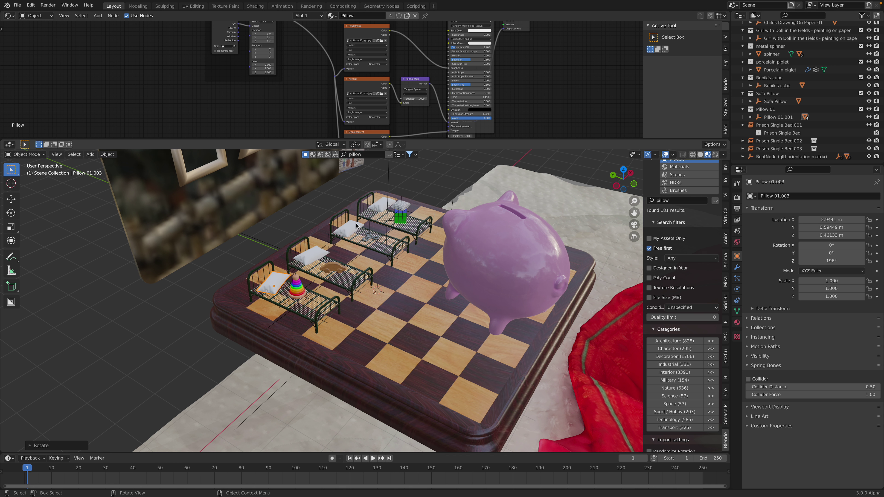
# Rotate the farthest bed's pillow about global Z to about 187° and move it along X to about -1.54 m.
pyautogui.click(393, 211)
pyautogui.click(387, 205)
pyautogui.press('r')
pyautogui.press('z')
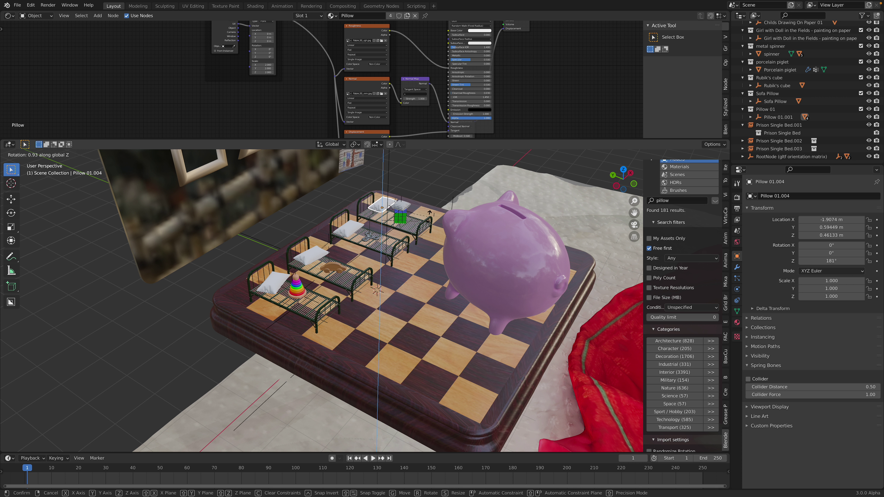
pyautogui.click(442, 214)
pyautogui.press('g')
pyautogui.press('x')
pyautogui.click(431, 219)
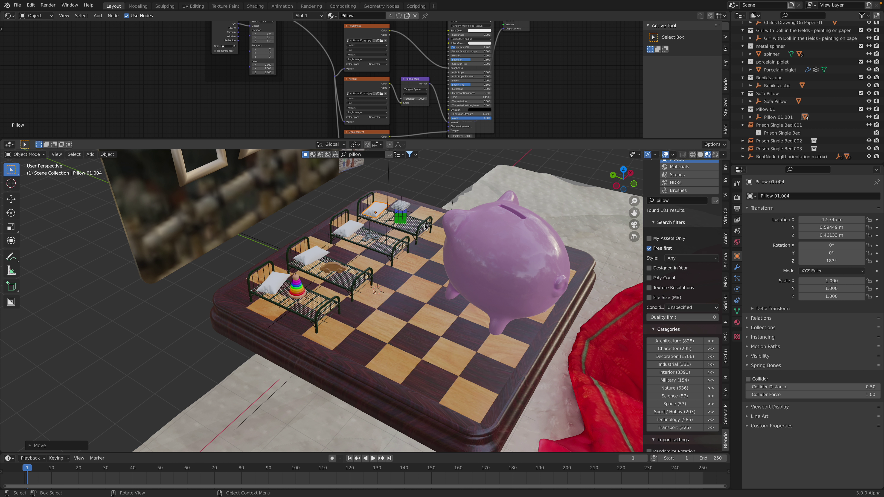
# Check the beds on the chessboard up close and save the scene.
pyautogui.click(432, 221)
pyautogui.click(429, 187)
pyautogui.moveTo(428, 190); pyautogui.dragTo(438, 174, button='middle')
pyautogui.scroll(3, 361, 223)
pyautogui.moveTo(353, 224); pyautogui.dragTo(265, 230, button='middle')
pyautogui.hotkey('ctrl', 's')
pyautogui.scroll(-5, 266, 229)
# Sort the Desktop files by modification date, newest first, and open rave_resurrected_2021_002.blend.
pyautogui.click(18, 6)
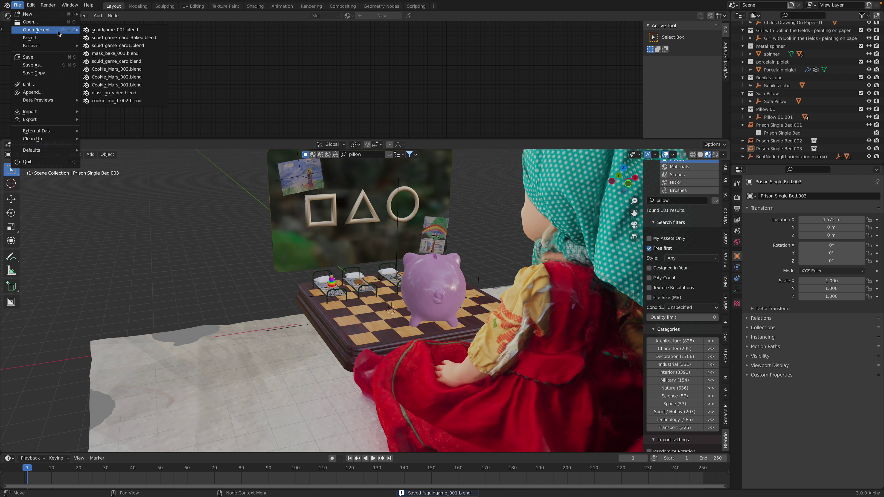
pyautogui.click(60, 23)
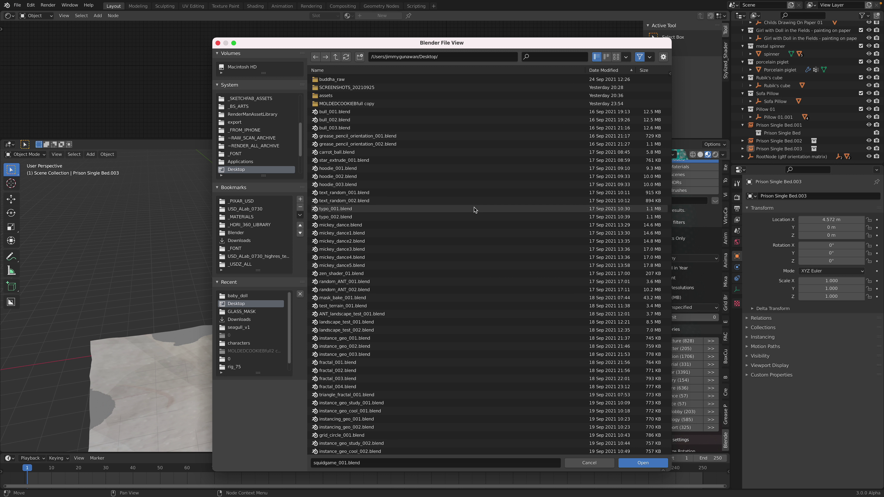
pyautogui.click(595, 70)
pyautogui.scroll(-6, 373, 226)
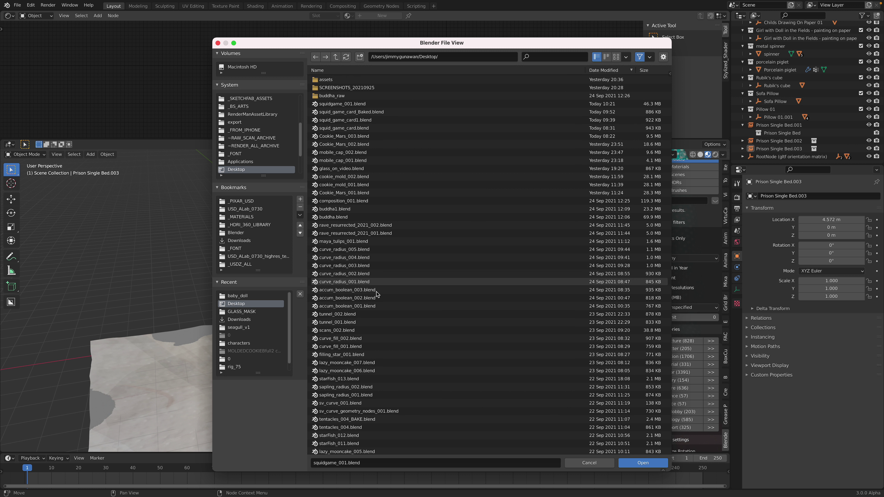
pyautogui.scroll(-20, 379, 316)
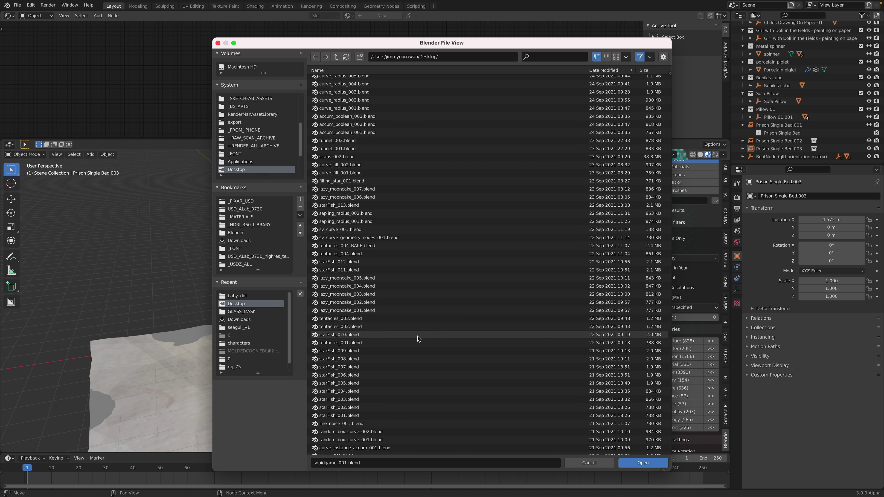
pyautogui.scroll(-20, 426, 369)
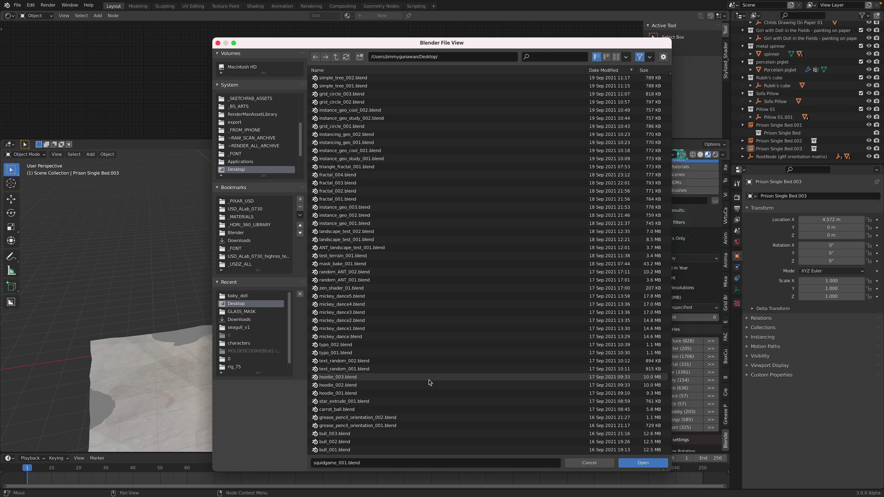
pyautogui.click(401, 385)
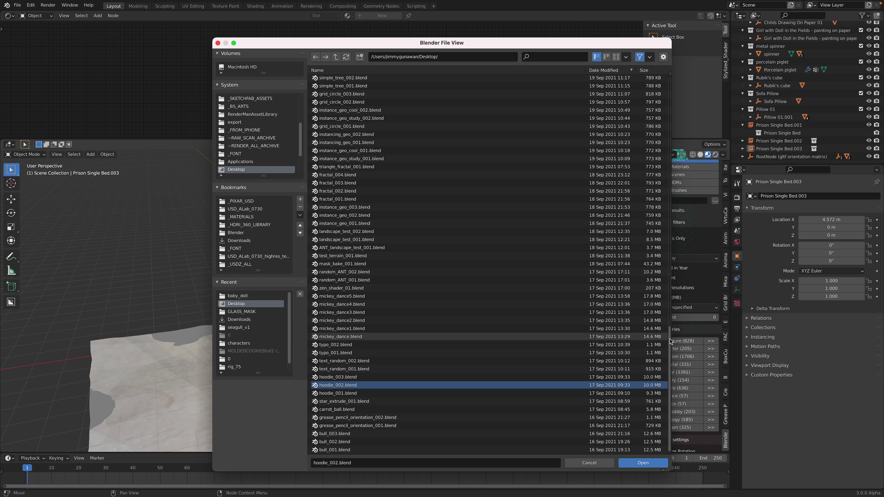
pyautogui.moveTo(669, 338); pyautogui.dragTo(678, 80)
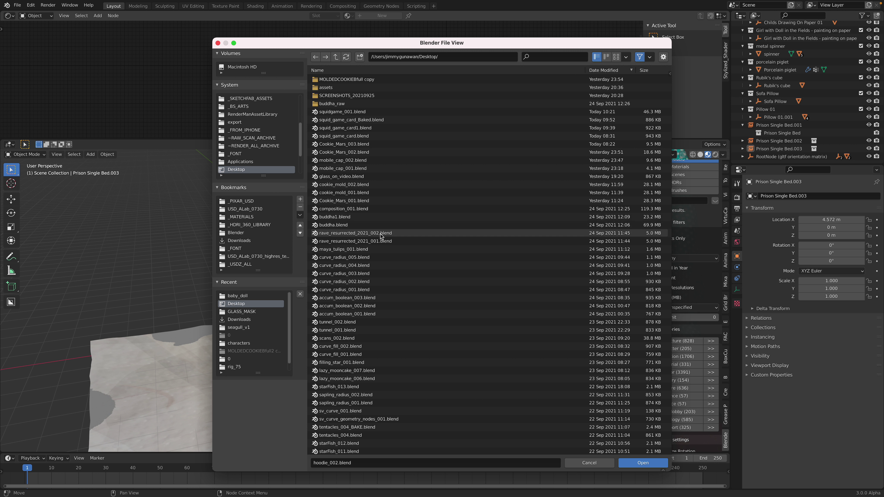
pyautogui.doubleClick(393, 234)
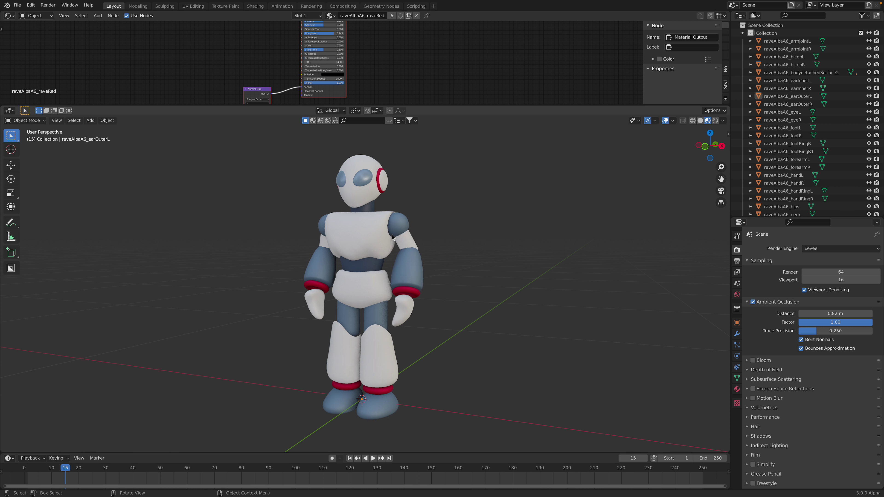
# Join all parts of the robot into a single object and copy it.
pyautogui.click(392, 237)
pyautogui.moveTo(392, 237); pyautogui.dragTo(418, 235, button='middle')
pyautogui.press('a')
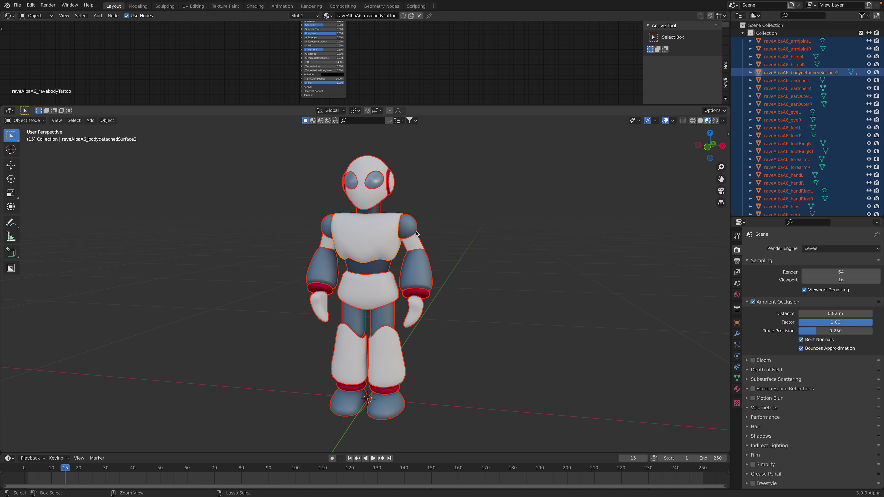
pyautogui.hotkey('ctrl', 'j')
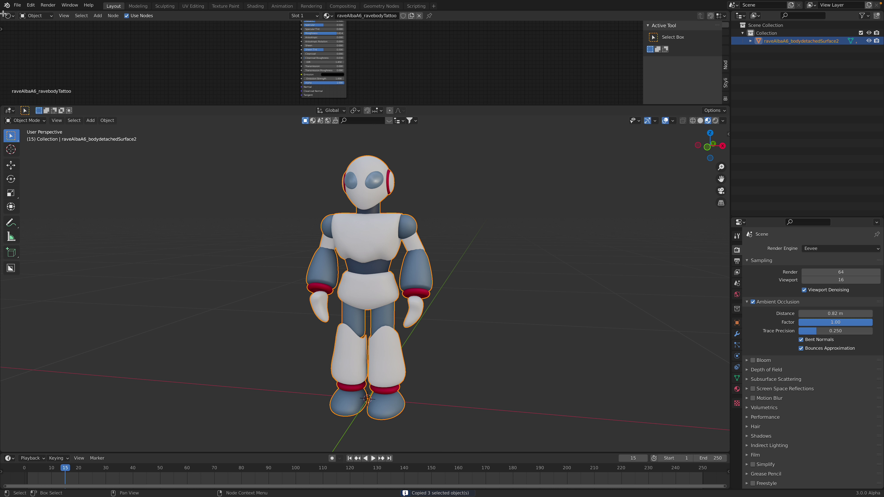
# Reopen the recent file squidgame_001.blend and paste the copied robot into the scene.
pyautogui.click(17, 6)
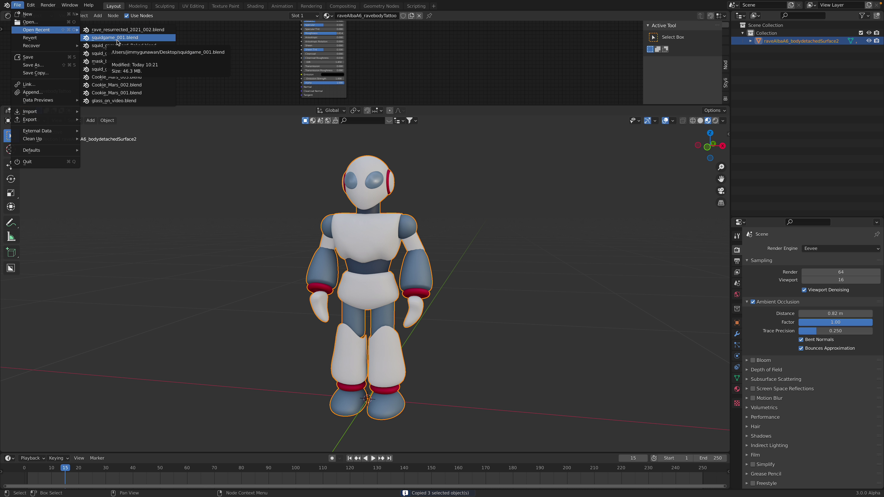
pyautogui.click(124, 37)
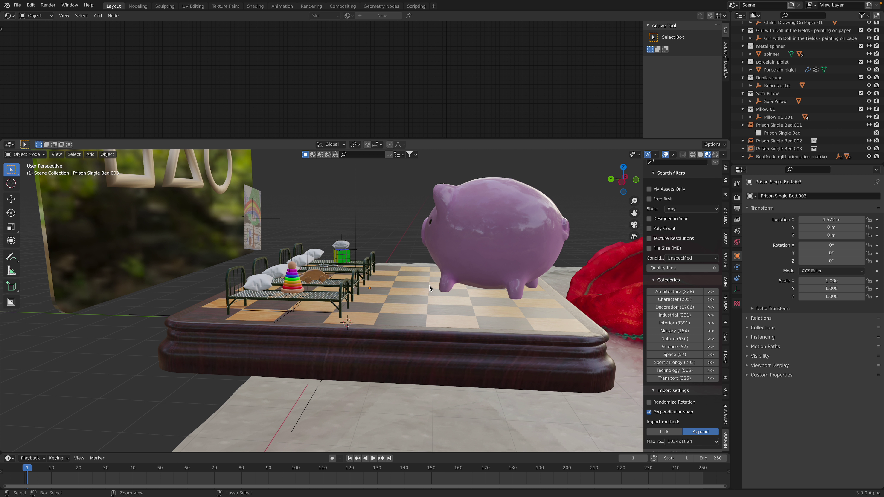
pyautogui.hotkey('ctrl', 'v')
pyautogui.scroll(-10, 429, 286)
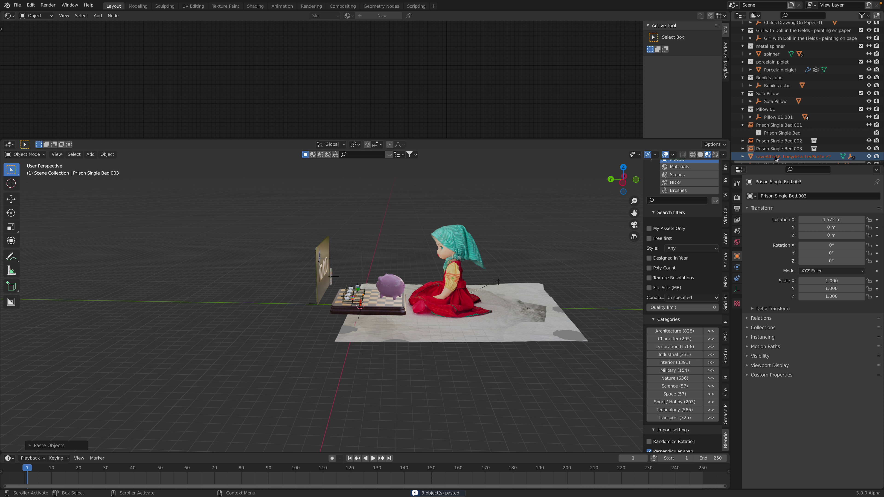
# Scale the pasted robot up to about 0.067 and move it between the picture panel and the chessboard beds.
pyautogui.click(454, 241)
pyautogui.press('g')
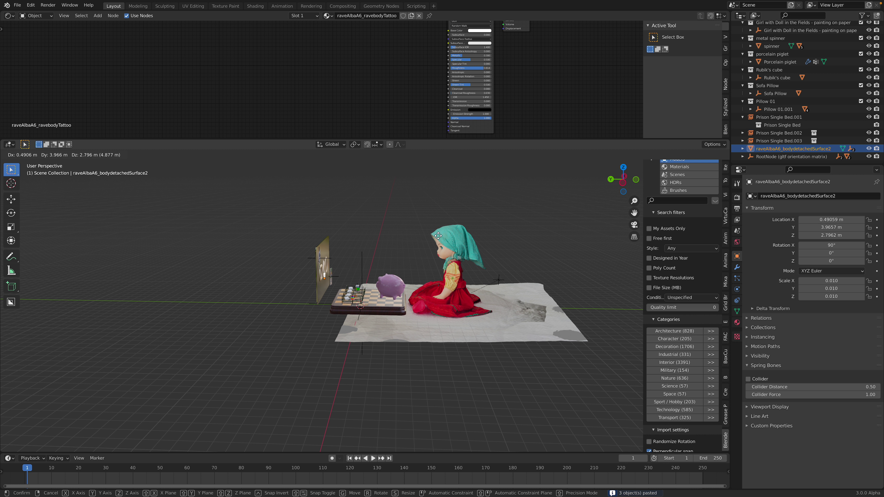
pyautogui.click(430, 222)
pyautogui.press('s')
pyautogui.click(423, 291)
pyautogui.press('s')
pyautogui.press('g')
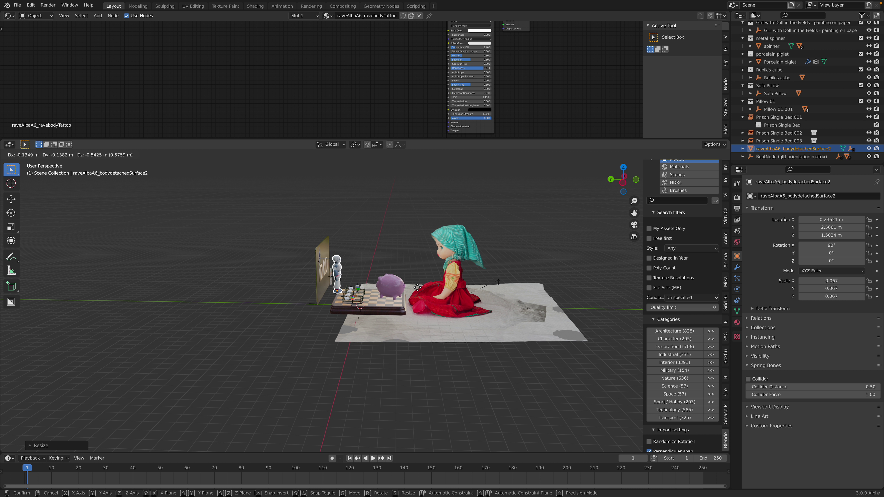
pyautogui.click(418, 294)
# Lower the robot to about Z 0.17 m and place it at about Y 3.41 m, standing at the chessboard's back edge.
pyautogui.press('g')
pyautogui.press('y')
pyautogui.click(404, 289)
pyautogui.press('g')
pyautogui.press('z')
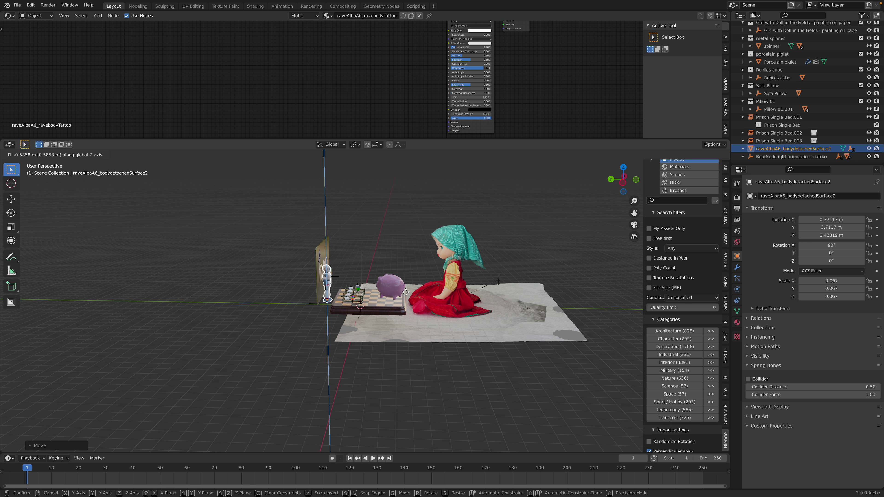
pyautogui.click(404, 292)
pyautogui.click(623, 190)
pyautogui.press('g')
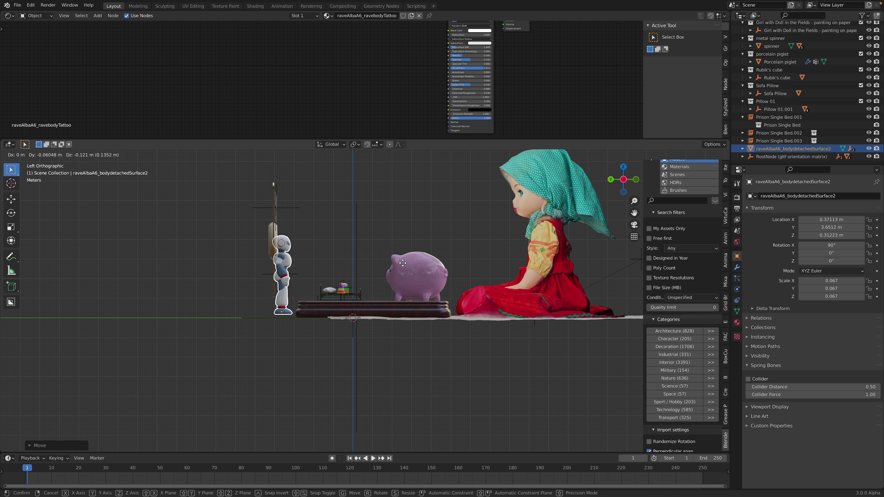
pyautogui.click(402, 265)
# Move the picture panel and its drawing back about 0.55 m along Y, behind the robot, and save the file.
pyautogui.moveTo(352, 281)
pyautogui.mouseDown(button='middle')
pyautogui.moveTo(325, 301)
pyautogui.moveTo(353, 298)
pyautogui.mouseUp(button='middle')
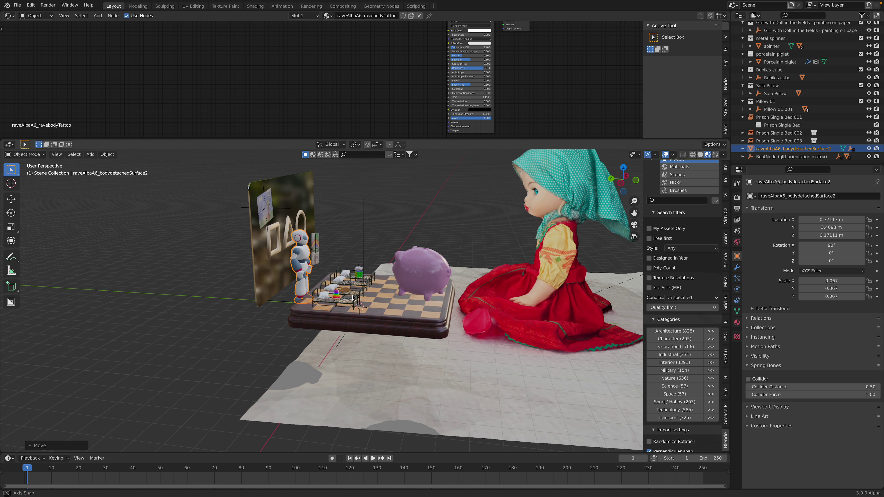
pyautogui.click(249, 198)
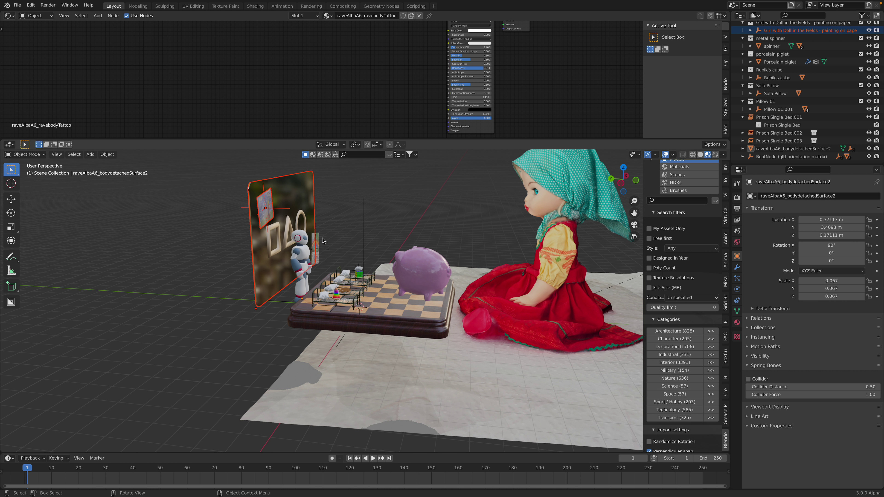
pyautogui.keyDown('shift'); pyautogui.click(323, 250); pyautogui.keyUp('shift')
pyautogui.press('g')
pyautogui.press('y')
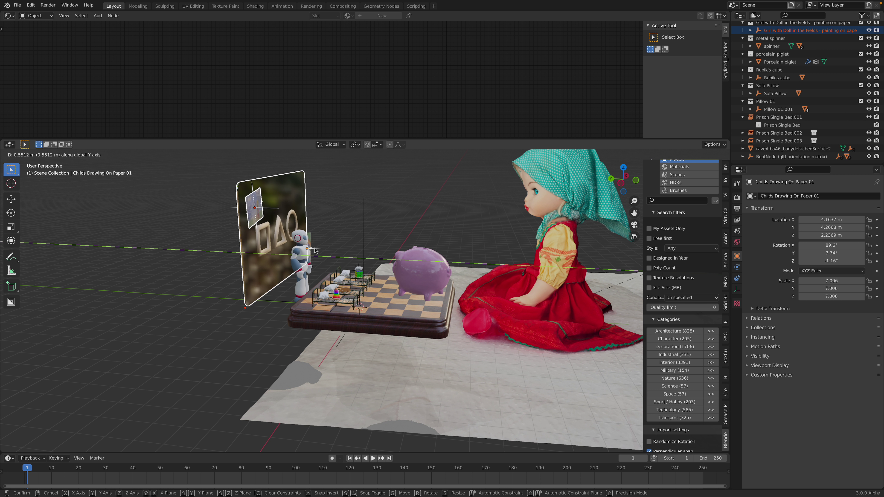
pyautogui.click(312, 250)
pyautogui.click(480, 238)
pyautogui.hotkey('ctrl', 's')
# Move the porcelain piglet across the chessboard to about X -0.28, Y -2.28, Z 0.89 m.
pyautogui.moveTo(315, 242)
pyautogui.mouseDown(button='middle')
pyautogui.moveTo(479, 234)
pyautogui.moveTo(449, 243)
pyautogui.moveTo(429, 280)
pyautogui.mouseUp(button='middle')
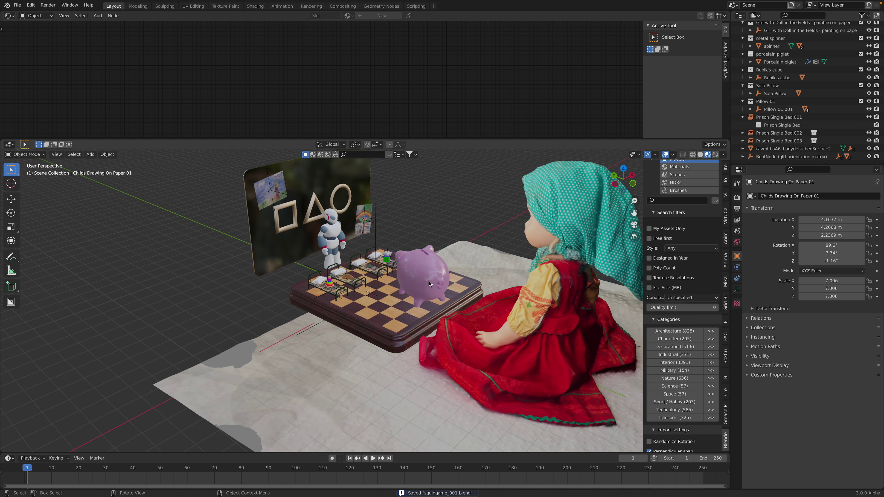
pyautogui.click(430, 282)
pyautogui.press('g')
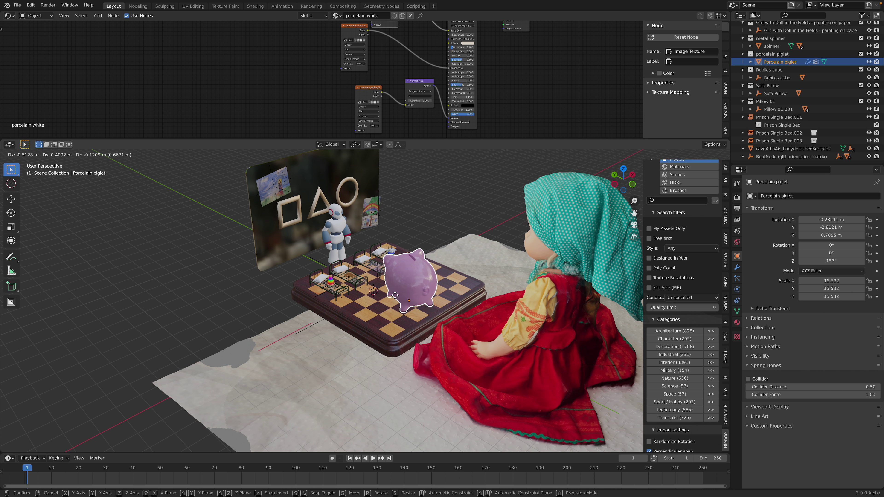
pyautogui.click(414, 275)
pyautogui.moveTo(414, 275); pyautogui.dragTo(703, 157, button='middle')
pyautogui.press('g')
pyautogui.click(488, 218)
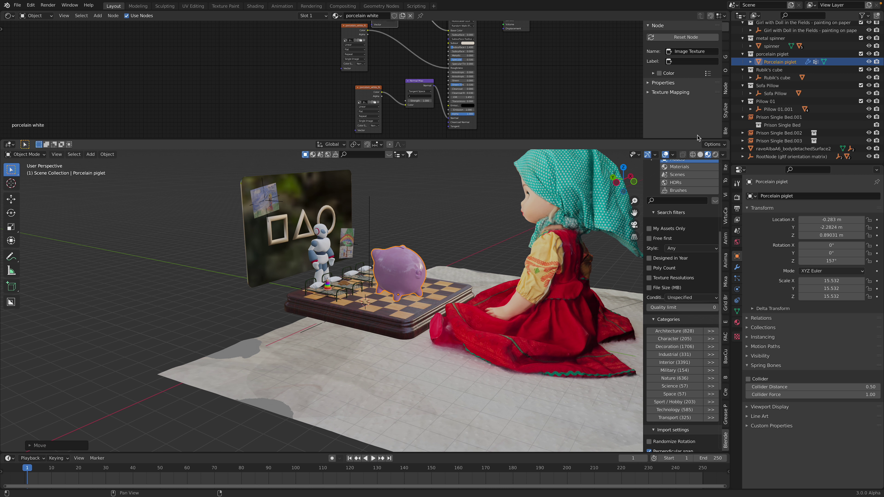
# Enlarge the 3D viewport and add a Sun light, rotated to about 53.5°, -45.3°, -41°.
pyautogui.moveTo(697, 137); pyautogui.dragTo(697, 99)
pyautogui.hotkey('shift', 'a')
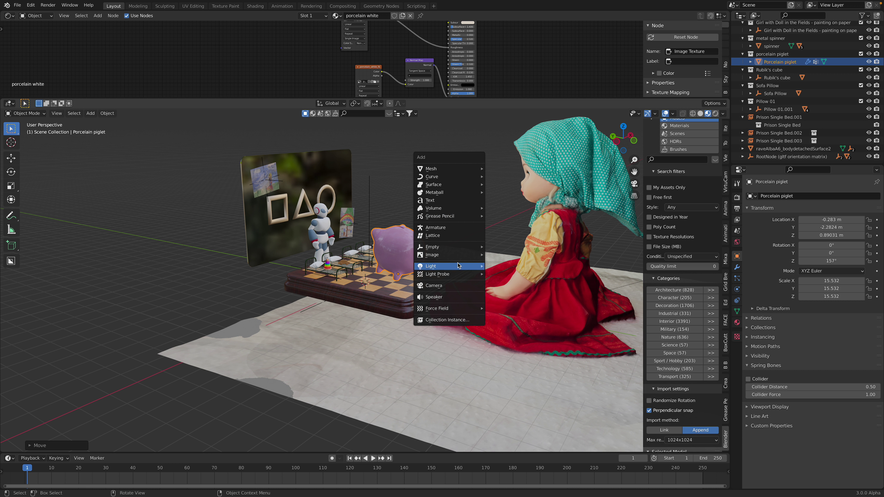
pyautogui.click(517, 274)
pyautogui.press('r')
pyautogui.press('r')
pyautogui.click(480, 247)
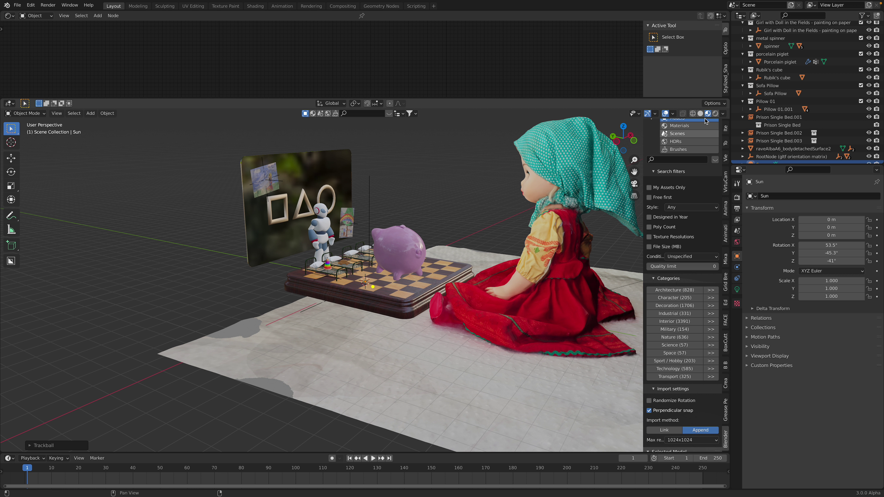
# Show rendered shading, raise the sun to about X -0.39, Y 2.52, Z 3.52 m and rotate it to about 52.8°, -52.4°, -63.5°.
pyautogui.click(716, 113)
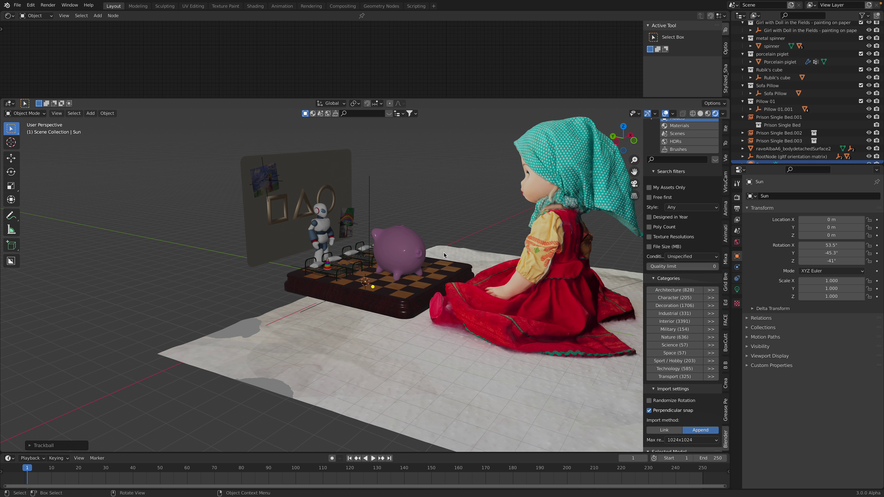
pyautogui.press('g')
pyautogui.click(420, 197)
pyautogui.press('r')
pyautogui.press('r')
pyautogui.click(414, 190)
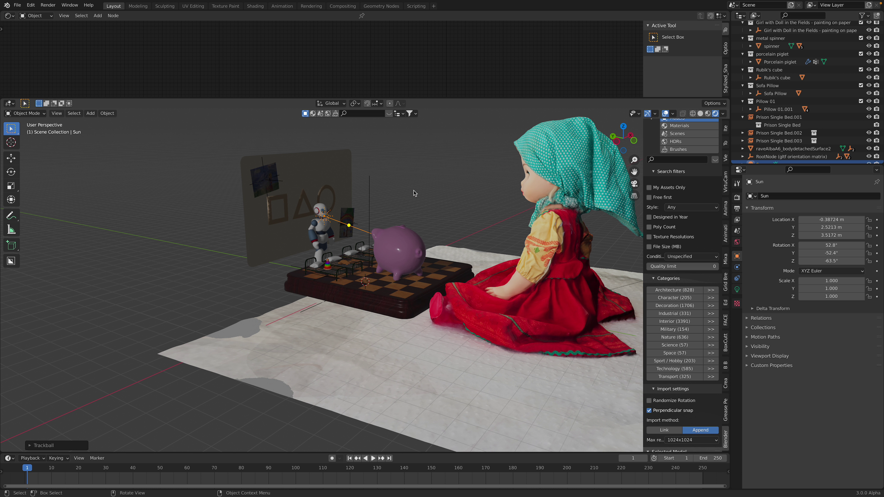
# Save the file and set the render engine to Cycles.
pyautogui.hotkey('ctrl', 's')
pyautogui.click(737, 197)
pyautogui.click(820, 196)
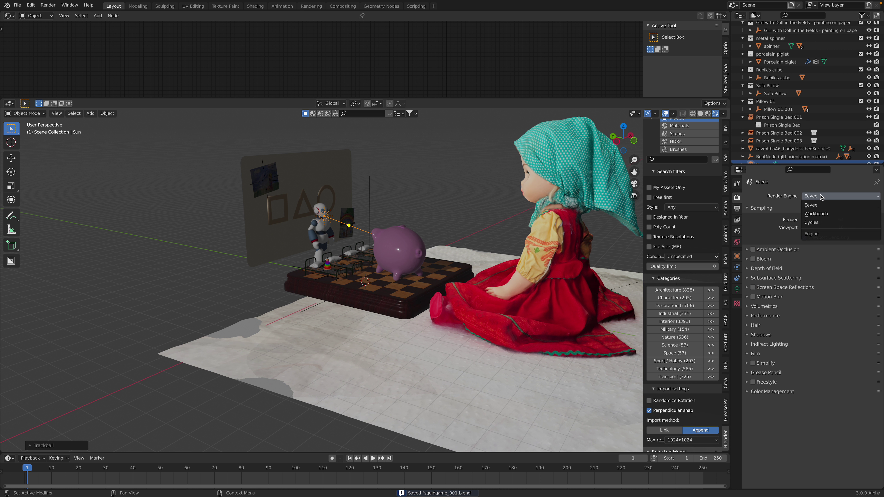
pyautogui.click(819, 223)
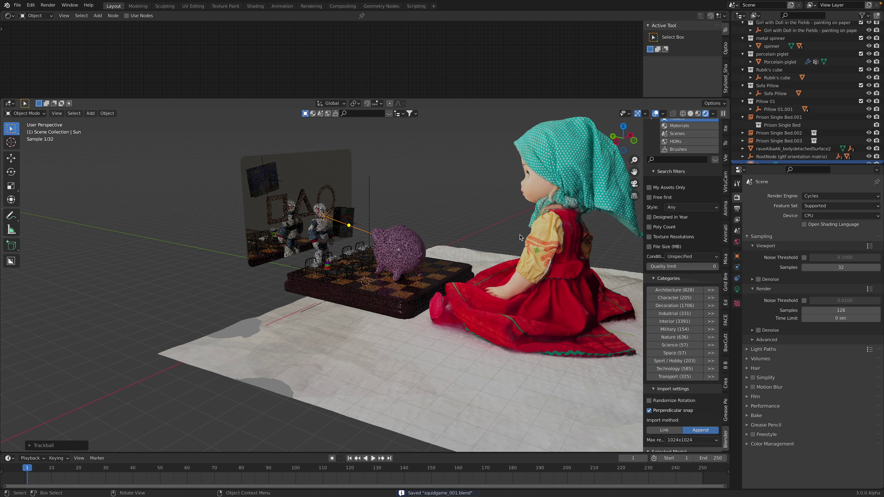
# Move the sun away from the picture panel, high beyond its outer side, and re-aim it steeply down over the scene.
pyautogui.press('r')
pyautogui.press('r')
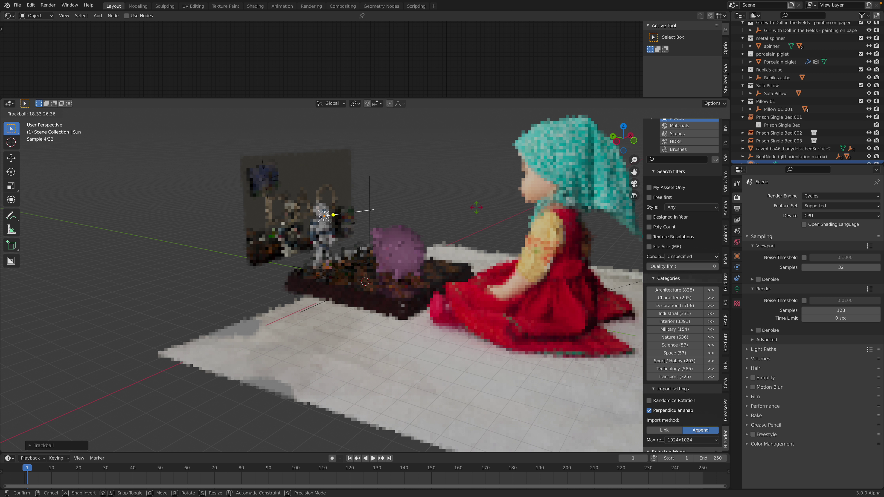
pyautogui.click(473, 206)
pyautogui.press('g')
pyautogui.click(360, 168)
pyautogui.moveTo(406, 192); pyautogui.dragTo(389, 219, button='middle')
pyautogui.press('r')
pyautogui.press('r')
pyautogui.click(439, 210)
pyautogui.press('g')
pyautogui.click(352, 214)
pyautogui.press('r')
pyautogui.press('r')
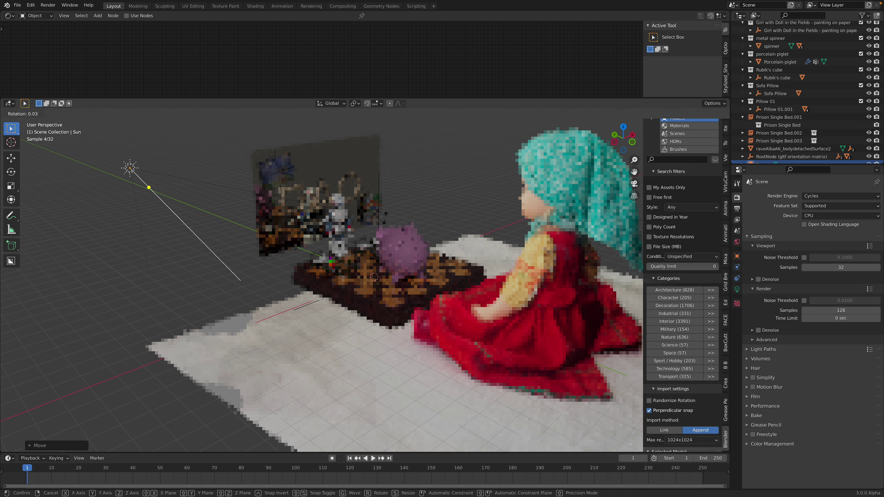
pyautogui.click(379, 190)
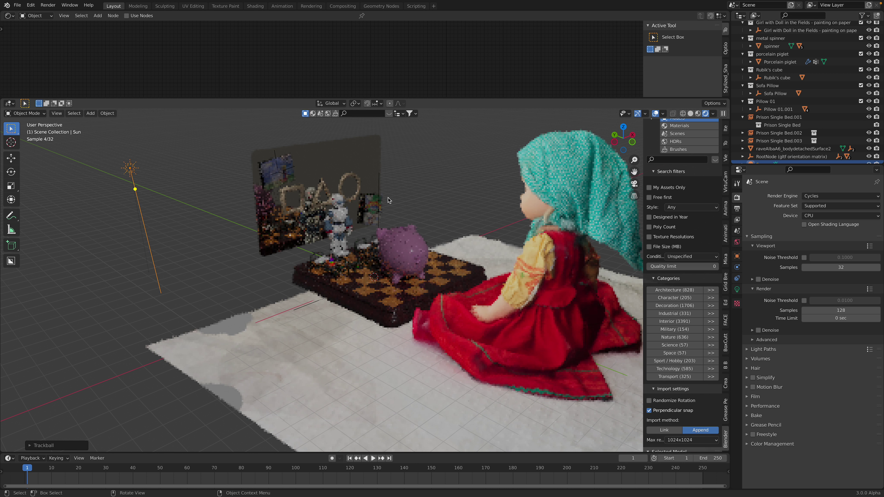
pyautogui.click(378, 186)
pyautogui.moveTo(378, 186); pyautogui.dragTo(394, 194, button='middle')
pyautogui.press('g')
pyautogui.press('y')
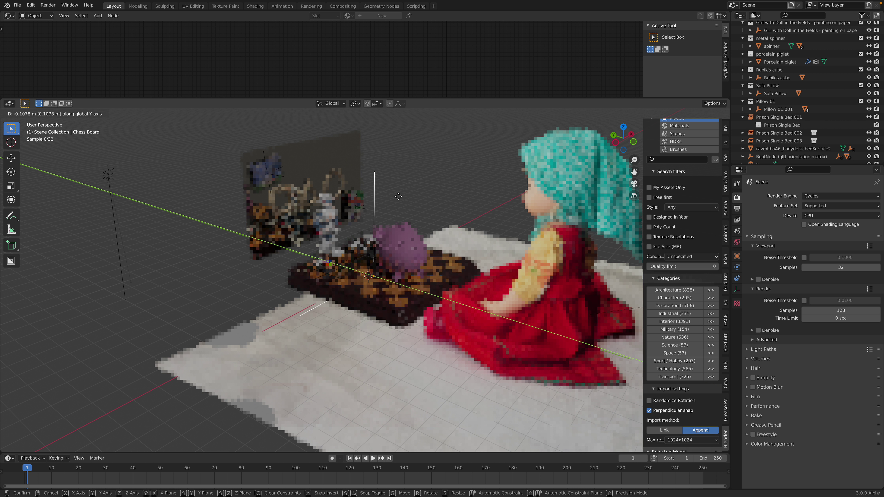
pyautogui.click(398, 197)
# Move the child's drawing beside the robot along Y against the picture panel.
pyautogui.click(365, 213)
pyautogui.click(365, 209)
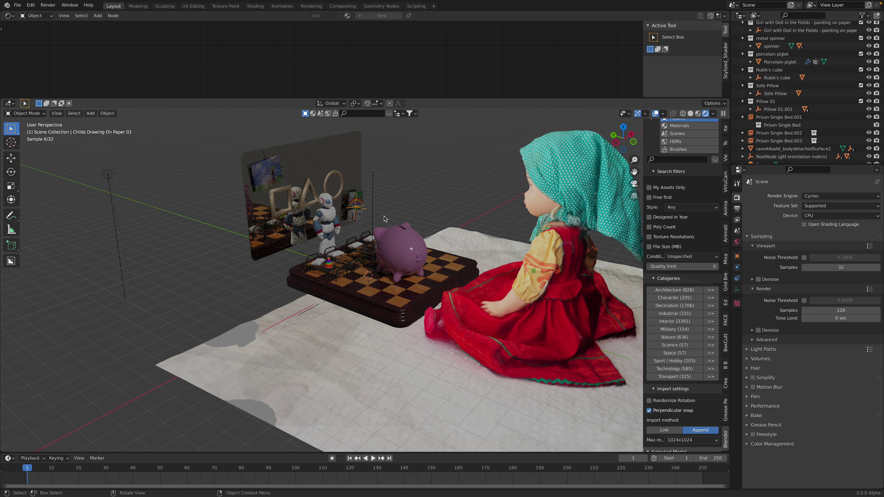
pyautogui.press('g')
pyautogui.press('y')
pyautogui.click(381, 215)
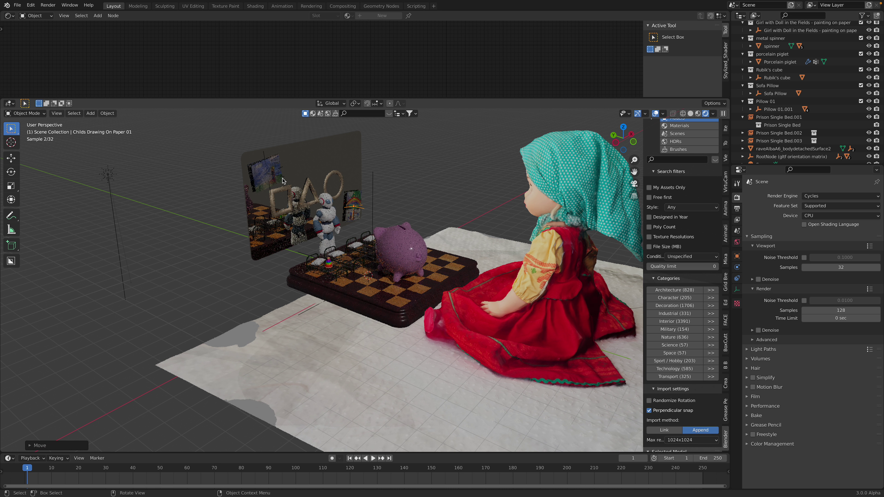
# Move the Girl with Doll in the Fields painting along Y into the picture panel and save the file.
pyautogui.click(279, 185)
pyautogui.press('g')
pyautogui.press('y')
pyautogui.click(283, 176)
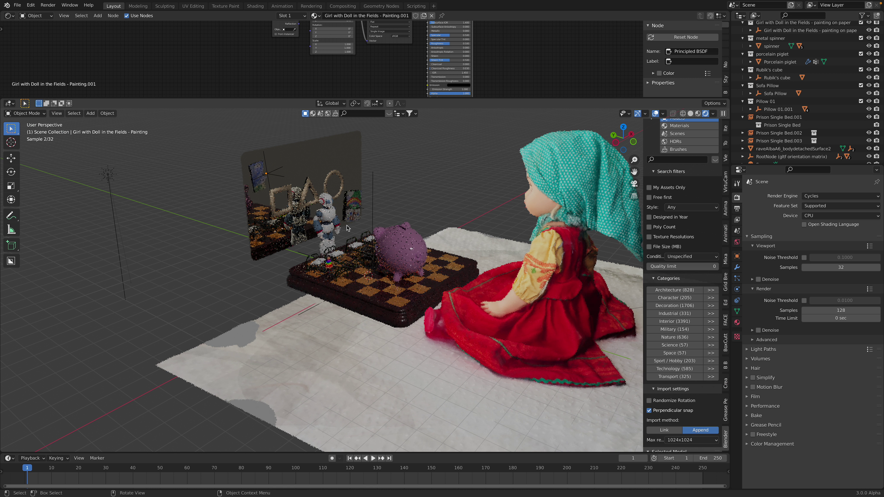
pyautogui.moveTo(348, 223); pyautogui.dragTo(418, 206, button='middle')
pyautogui.scroll(2, 446, 229)
pyautogui.hotkey('ctrl', 's')
pyautogui.scroll(-1, 450, 248)
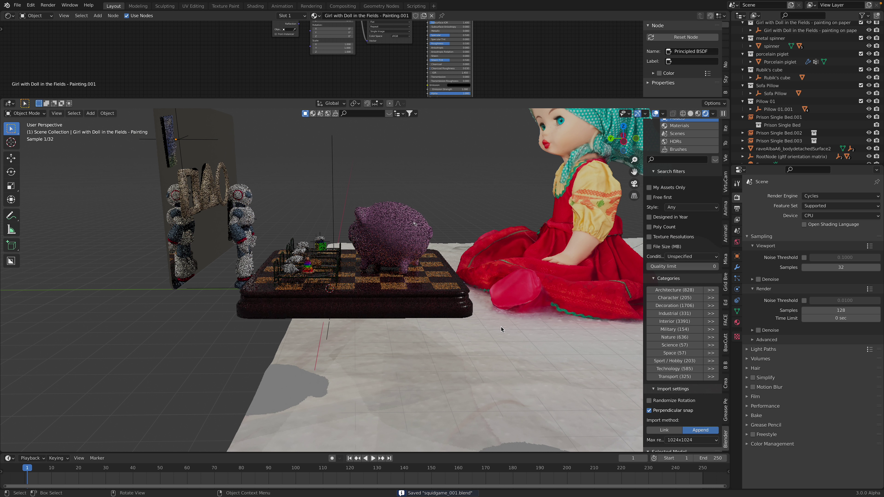
# Join the doll's two meshes, Mesh_0 and Mesh_1, into a single object.
pyautogui.click(501, 327)
pyautogui.scroll(-2, 509, 278)
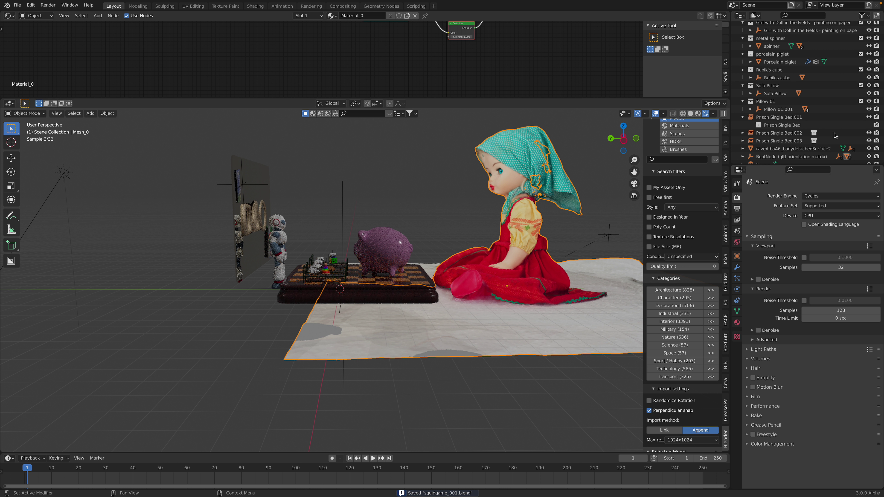
pyautogui.scroll(-1, 827, 148)
pyautogui.click(745, 149)
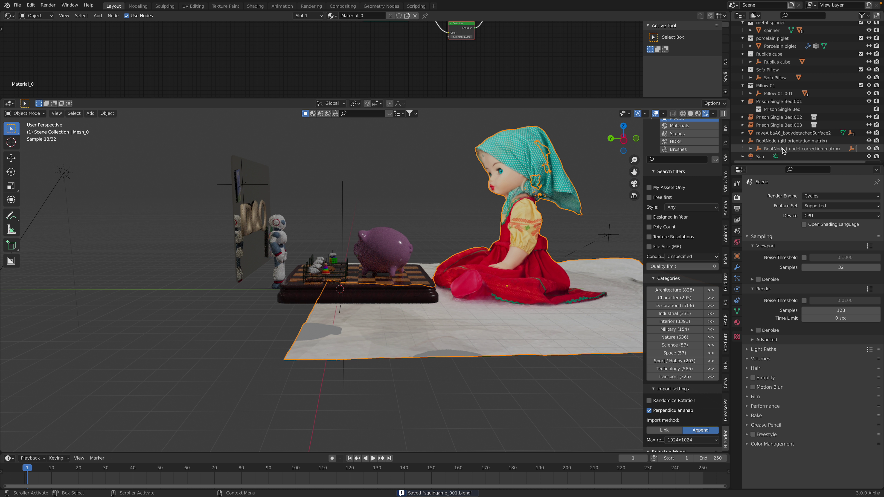
pyautogui.click(751, 149)
pyautogui.click(764, 147)
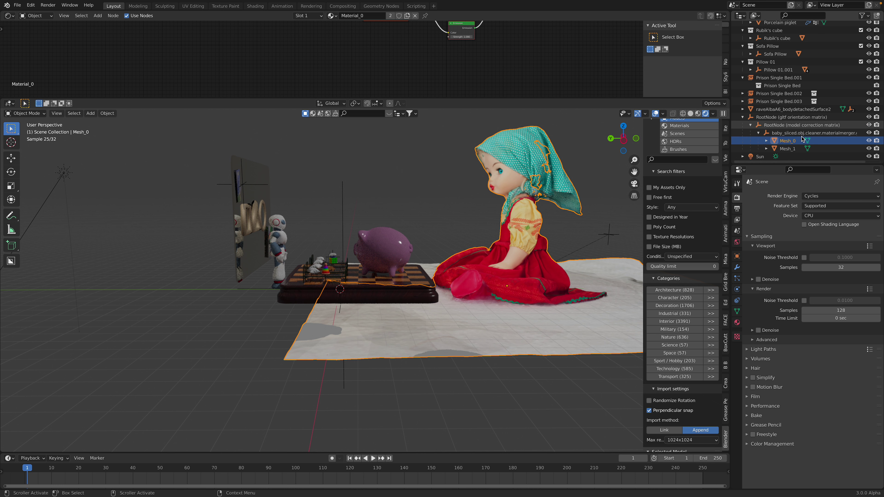
pyautogui.keyDown('ctrl'); pyautogui.click(780, 148); pyautogui.keyUp('ctrl')
pyautogui.moveTo(498, 190); pyautogui.dragTo(523, 196, button='middle')
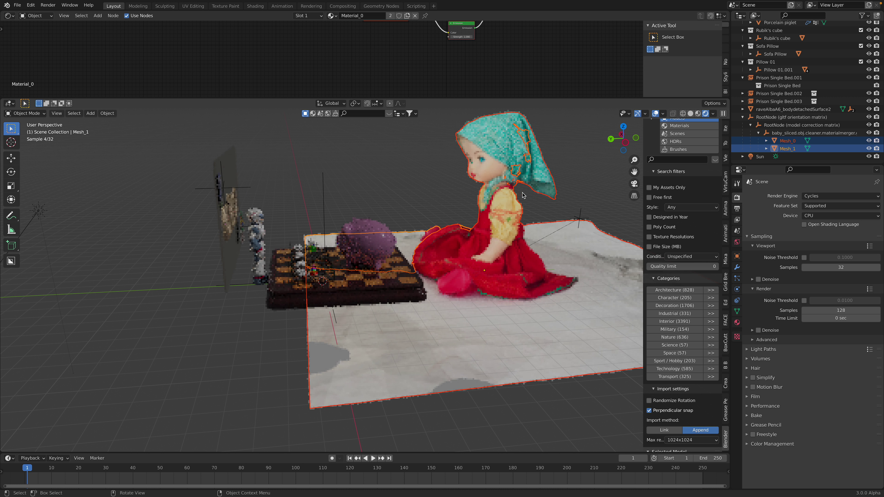
pyautogui.hotkey('ctrl', 'j')
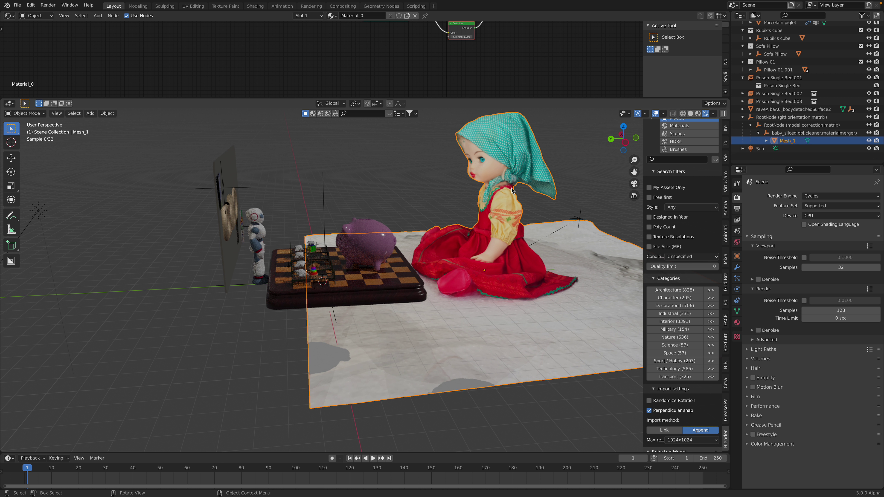
# Merge all vertices of the joined doll mesh by distance.
pyautogui.press('Tab')
pyautogui.rightClick(513, 179)
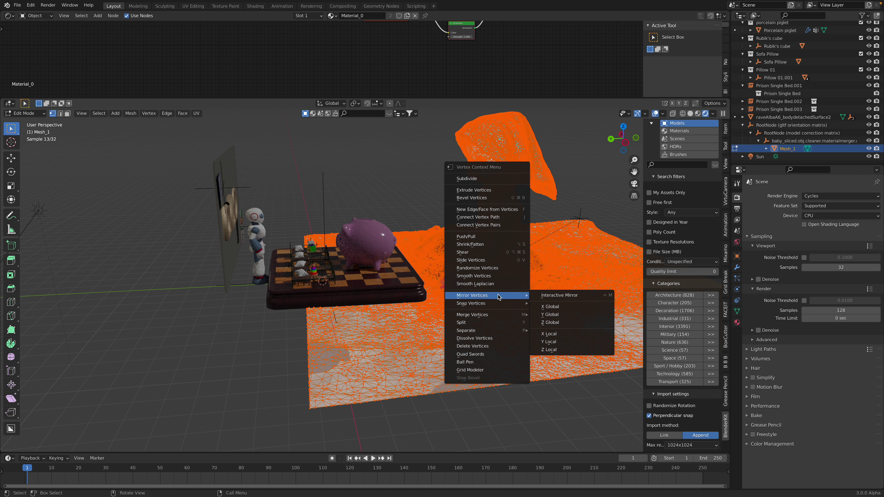
pyautogui.moveTo(488, 316)
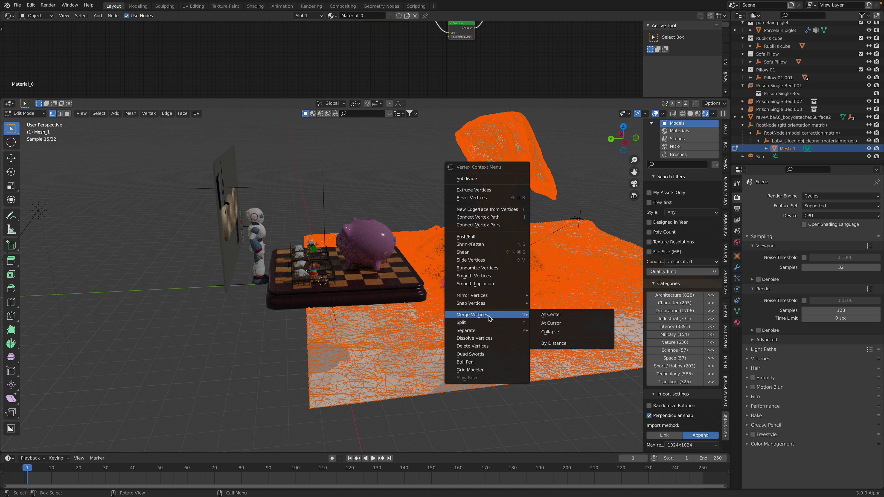
pyautogui.click(554, 343)
# From the left orthographic view, delete the vertices of the cloth lying under and behind the doll.
pyautogui.click(626, 142)
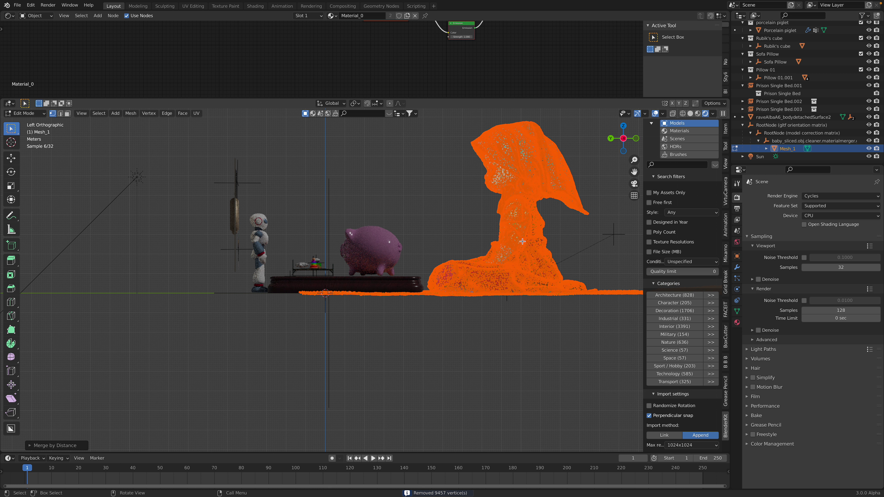
pyautogui.scroll(-2, 311, 274)
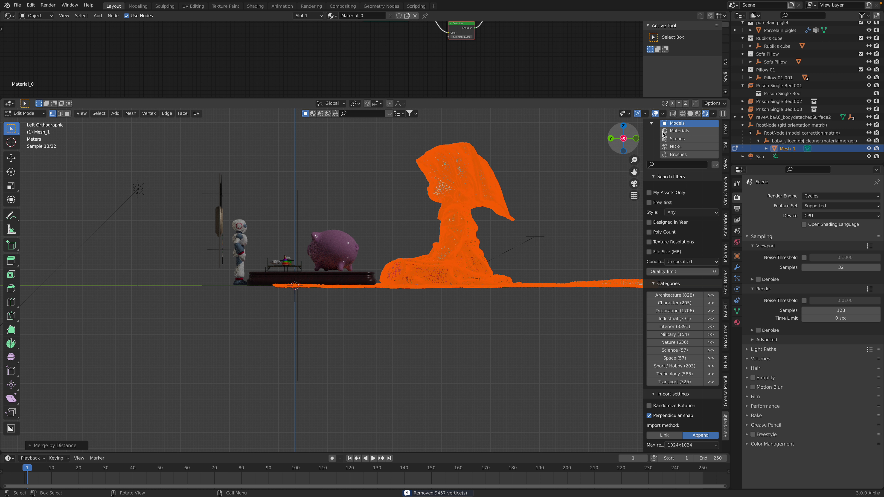
pyautogui.keyDown('shift'); pyautogui.moveTo(405, 244); pyautogui.dragTo(331, 238, button='middle'); pyautogui.keyUp('shift')
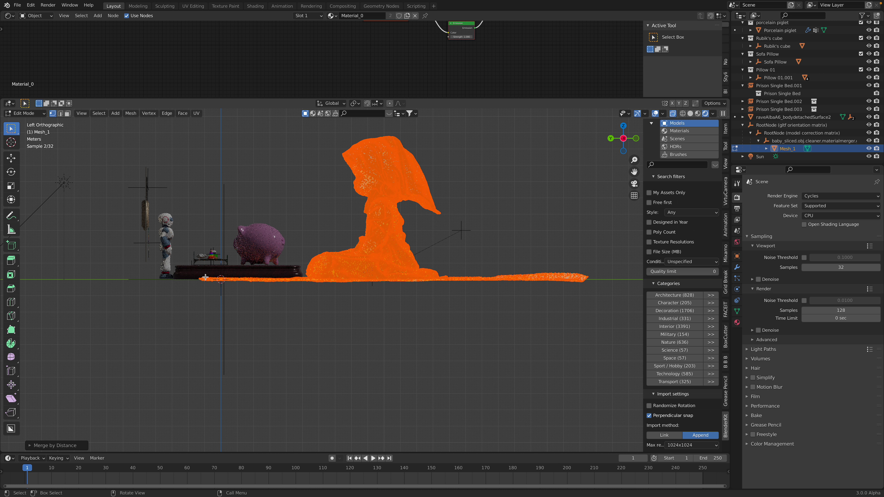
pyautogui.hotkey('alt', 'a')
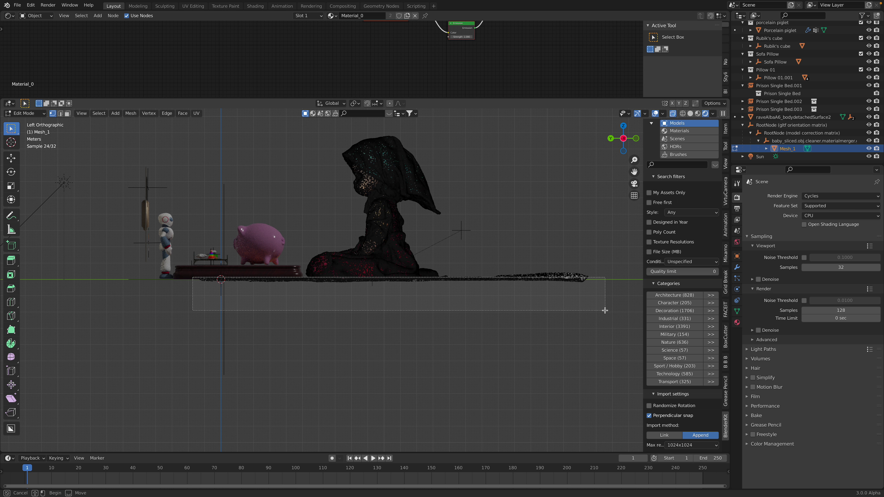
pyautogui.moveTo(605, 311); pyautogui.dragTo(605, 310)
pyautogui.press('x')
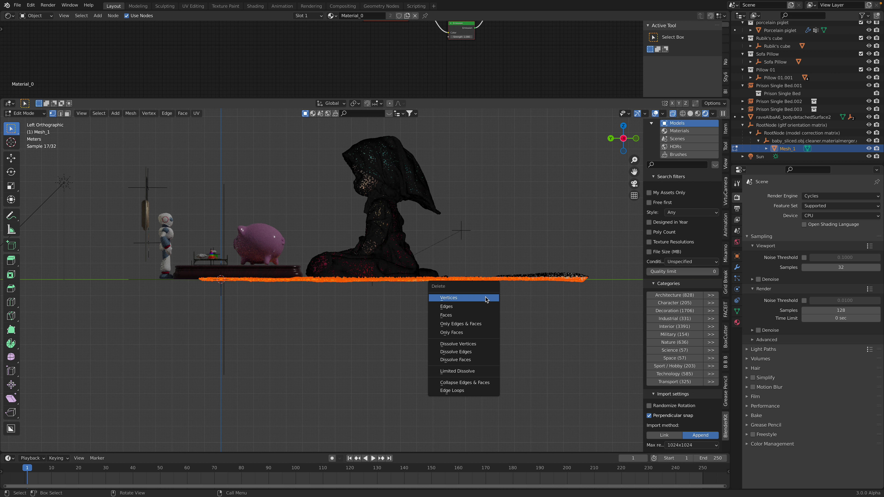
pyautogui.click(486, 299)
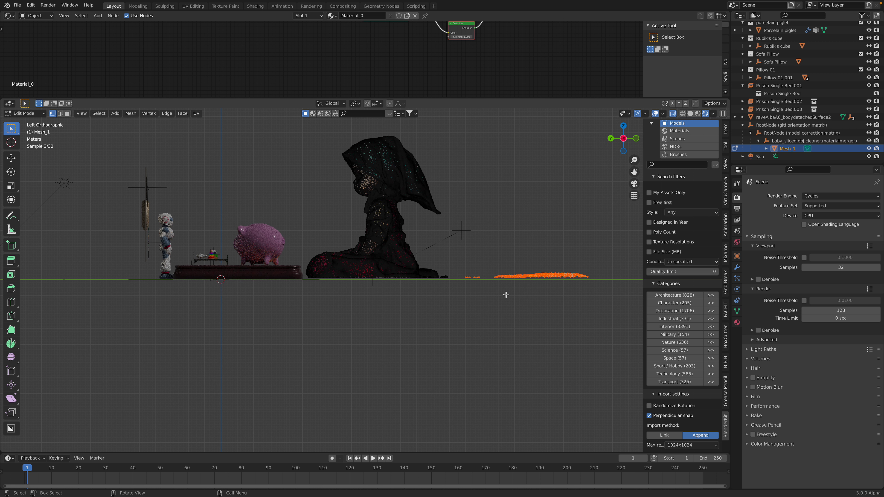
pyautogui.press('x')
pyautogui.click(446, 280)
# Delete the leftover cloth vertices at the rear hem of the doll's dress and return to Object Mode.
pyautogui.scroll(3, 448, 269)
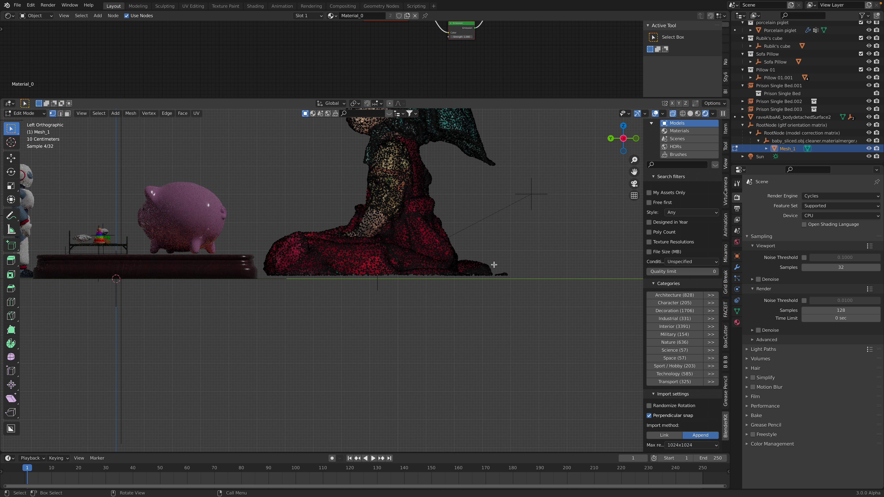
pyautogui.moveTo(526, 289); pyautogui.dragTo(527, 290)
pyautogui.press('x')
pyautogui.press('Tab')
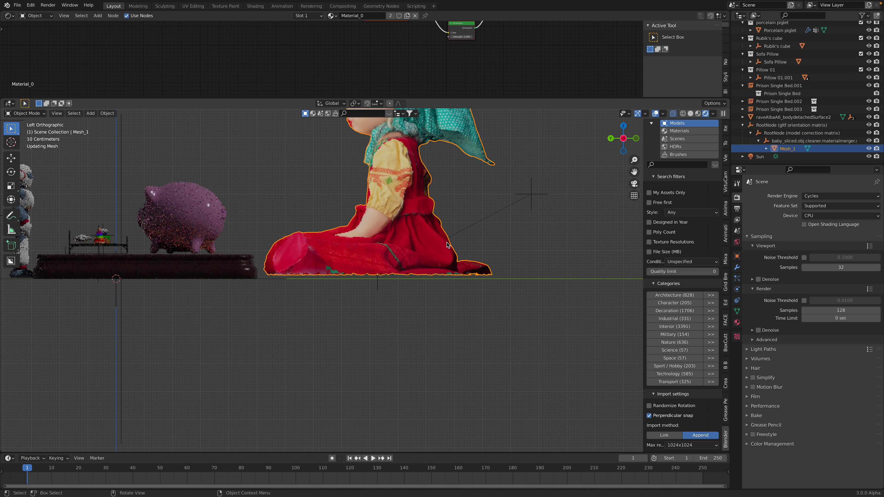
# Try to delete the loose cloth fragments behind the doll's dress and return to Object Mode.
pyautogui.scroll(-1, 447, 248)
pyautogui.moveTo(446, 247); pyautogui.dragTo(441, 260, button='middle')
pyautogui.scroll(-3, 460, 248)
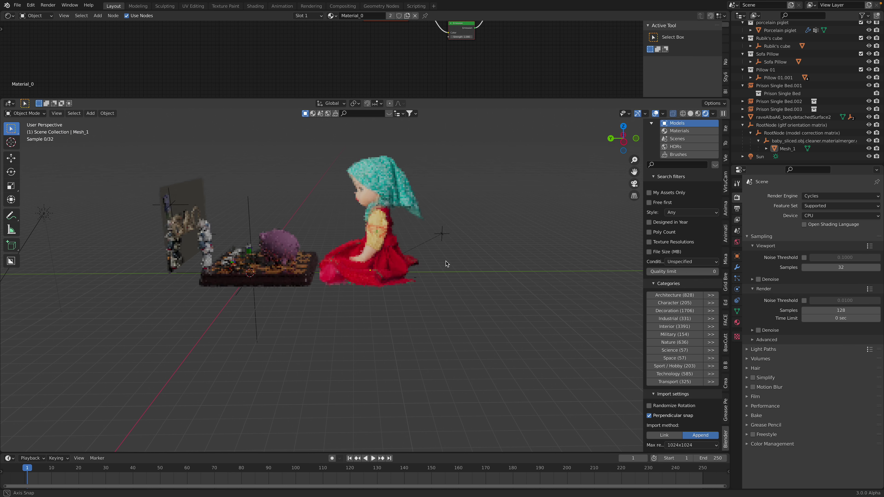
pyautogui.scroll(4, 427, 267)
pyautogui.press('Tab')
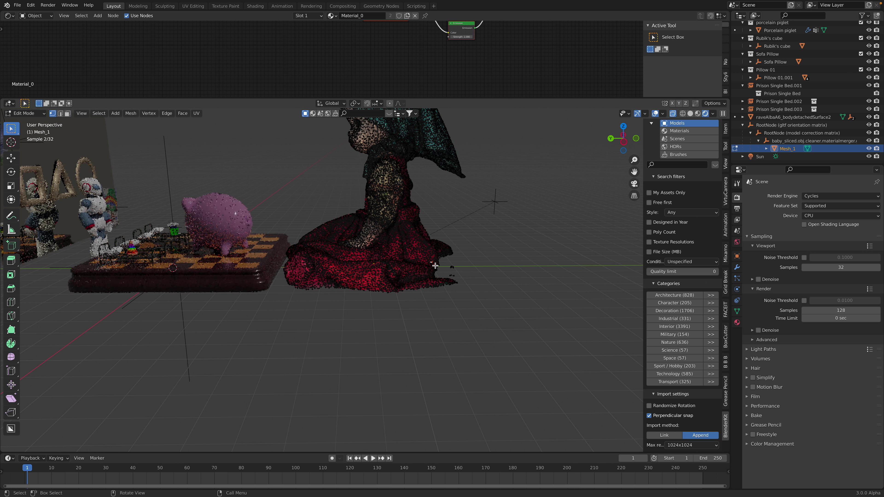
pyautogui.hotkey('ctrl', 'l')
pyautogui.press('x')
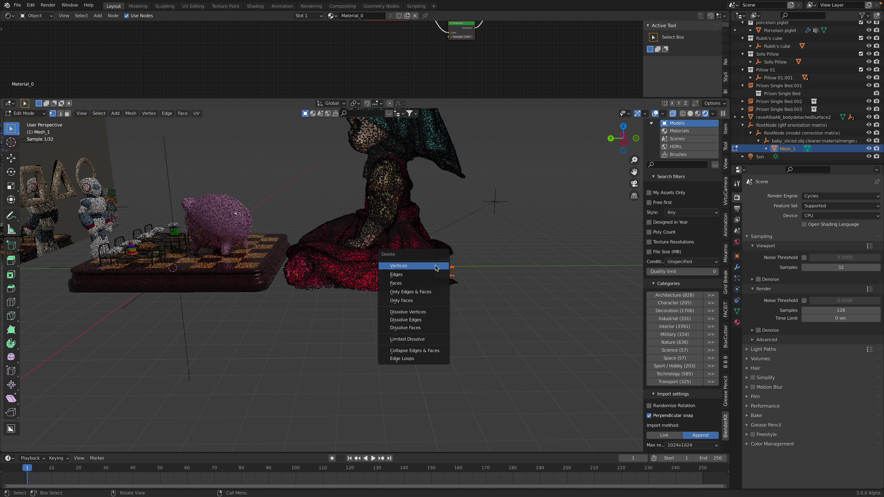
pyautogui.press('Escape')
pyautogui.press('Tab')
# Enlarge the shader editor to examine the doll material's node setup, then shrink it again.
pyautogui.scroll(-2, 441, 243)
pyautogui.keyDown('shift'); pyautogui.moveTo(441, 242); pyautogui.dragTo(487, 269, button='middle'); pyautogui.keyUp('shift')
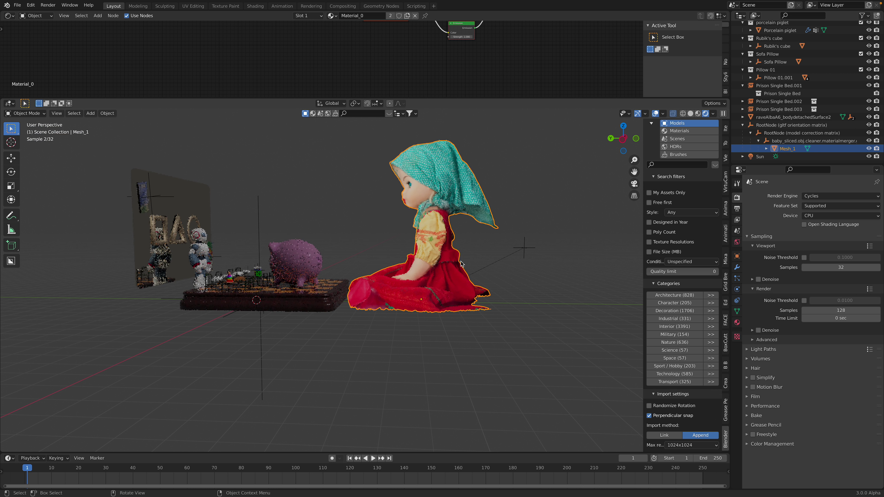
pyautogui.moveTo(484, 210); pyautogui.dragTo(456, 216, button='middle')
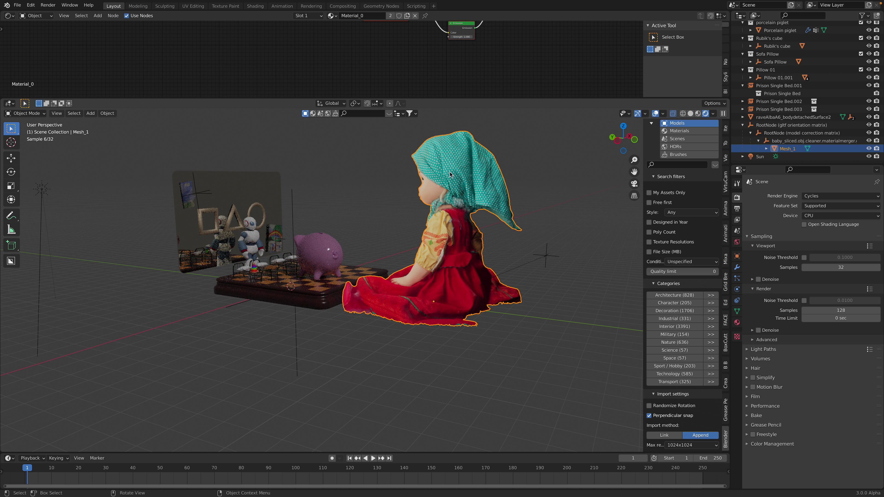
pyautogui.moveTo(492, 100); pyautogui.dragTo(452, 246)
pyautogui.scroll(3, 379, 138)
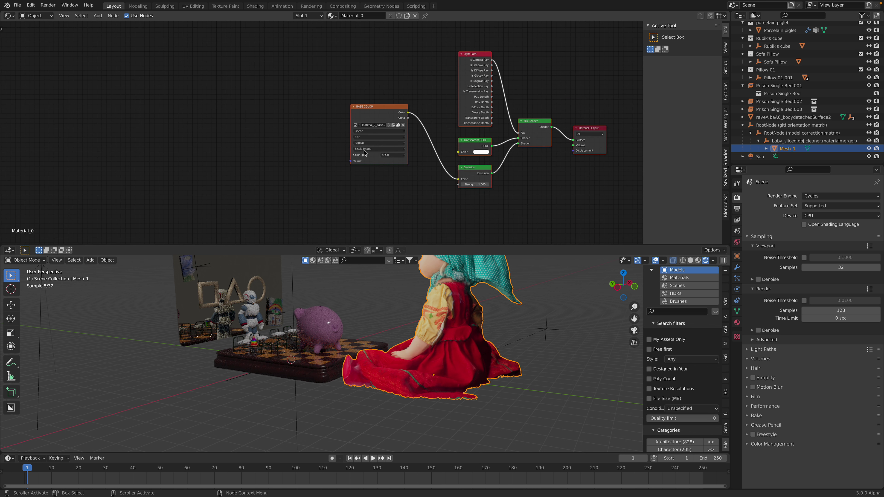
pyautogui.scroll(1, 459, 70)
pyautogui.moveTo(459, 71); pyautogui.dragTo(369, 59, button='middle')
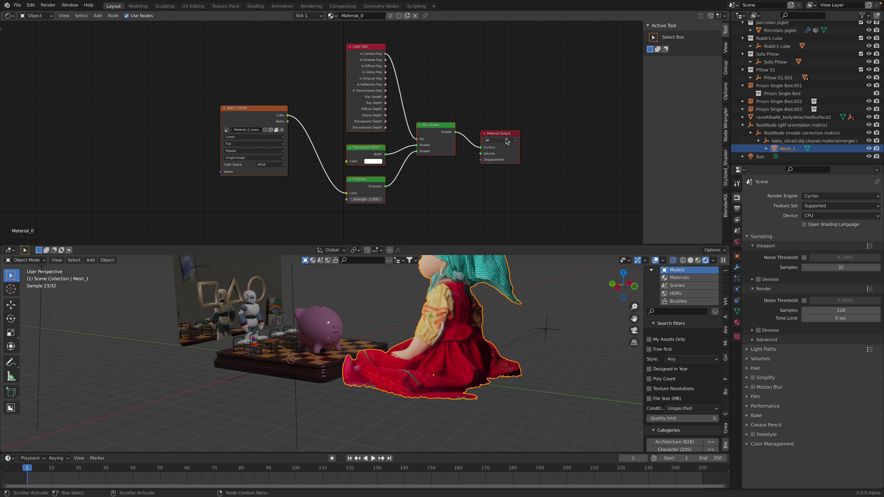
pyautogui.moveTo(507, 141); pyautogui.dragTo(545, 139, button='middle')
pyautogui.moveTo(515, 306); pyautogui.dragTo(457, 290, button='middle')
pyautogui.moveTo(610, 246); pyautogui.dragTo(609, 122)
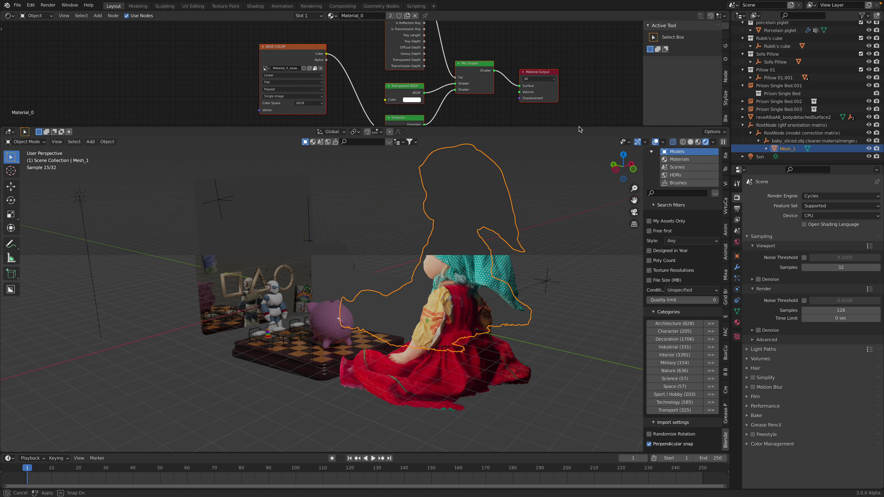
# Rotate the Sun light freely so it shines diagonally towards the chessboard, and save the file.
pyautogui.click(374, 228)
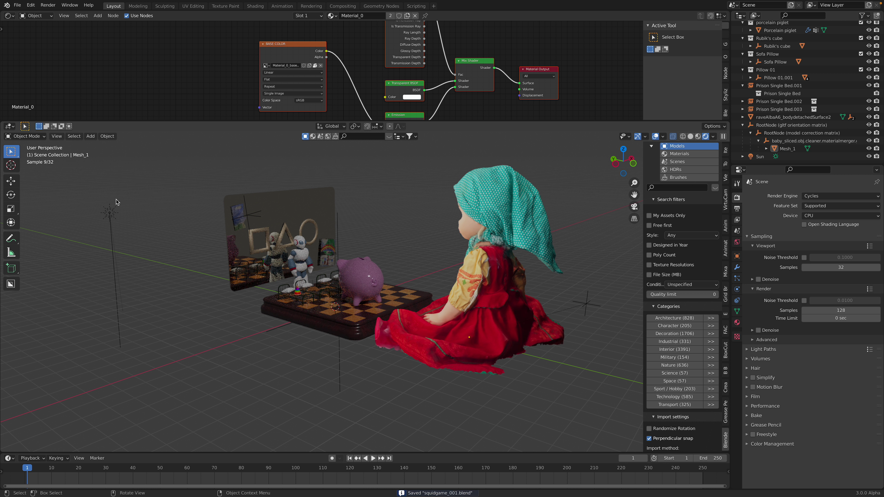
pyautogui.click(112, 213)
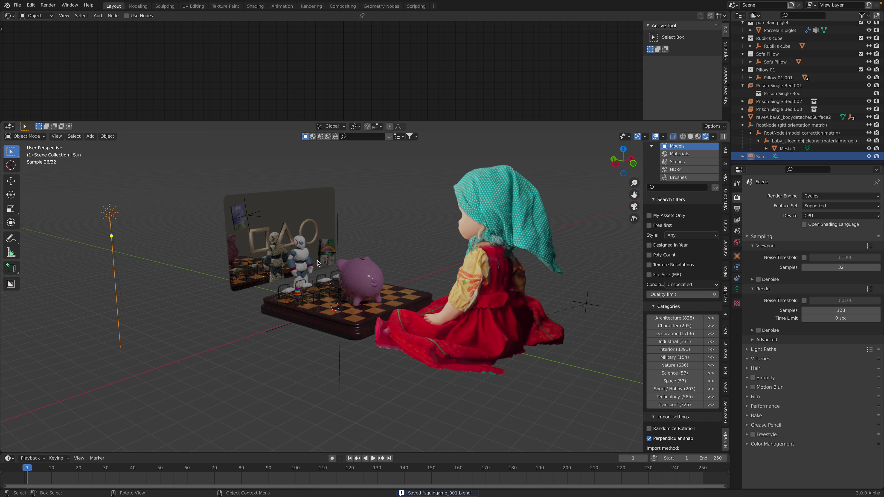
pyautogui.press('r')
pyautogui.press('r')
pyautogui.click(232, 268)
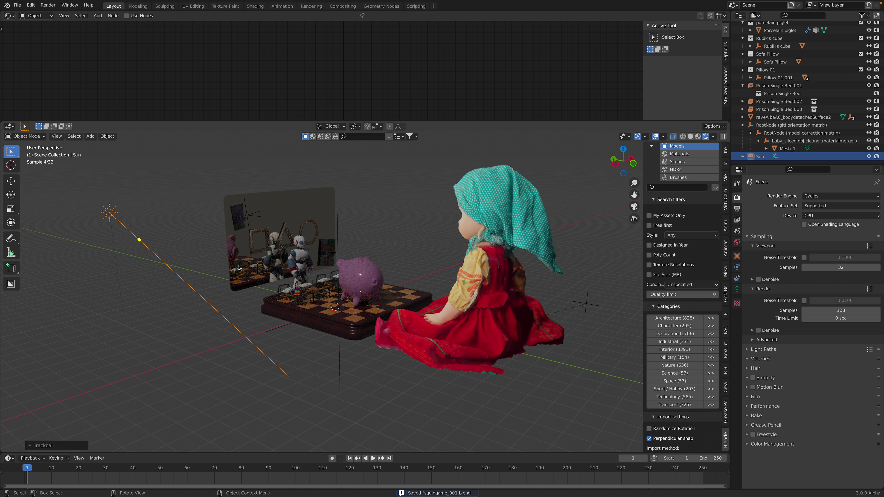
pyautogui.hotkey('ctrl', 's')
# Assign an Environment Texture to the World background color.
pyautogui.click(737, 242)
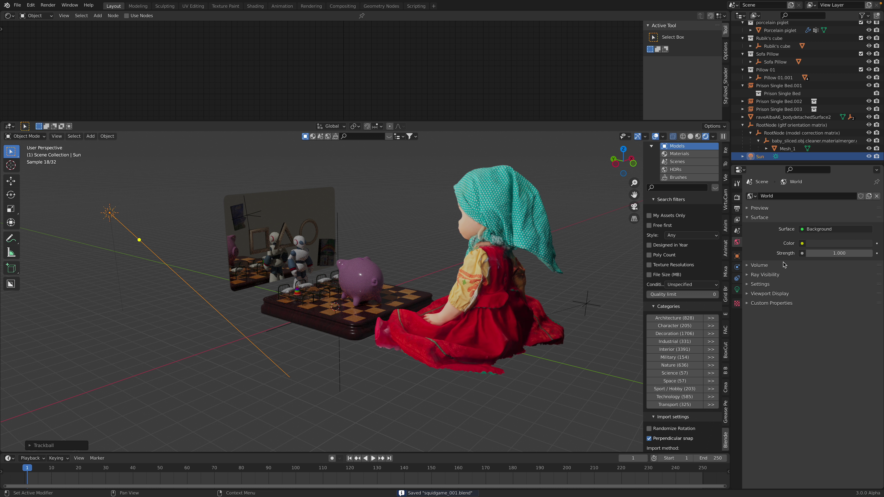
pyautogui.click(802, 243)
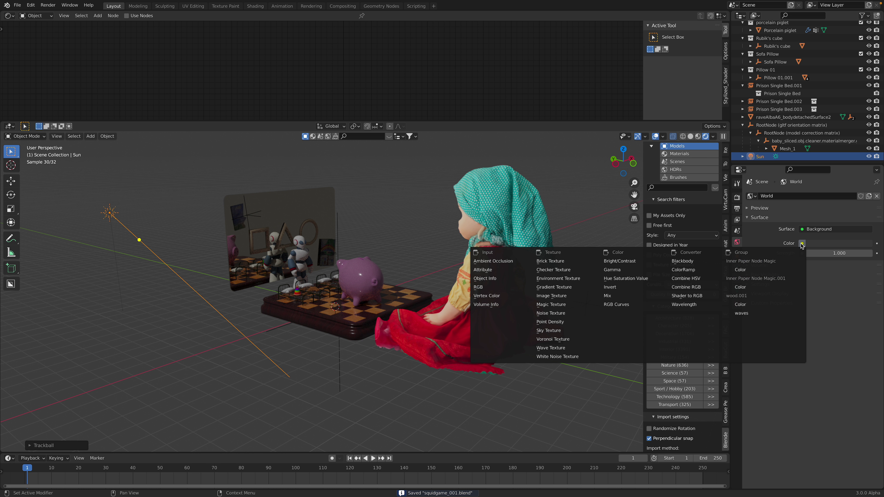
pyautogui.click(587, 278)
# Load studio030.exr from the hdri_pack_3_by_zbyg folder of the HDRI library as the World's environment image.
pyautogui.click(849, 253)
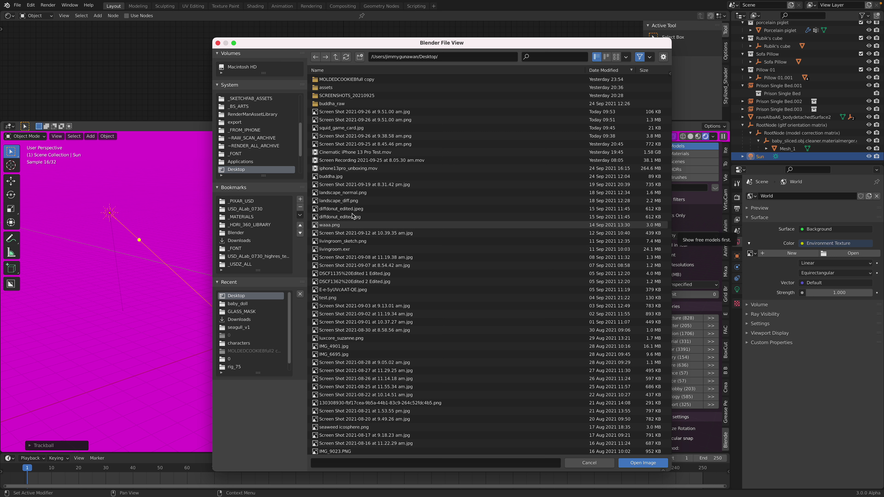
pyautogui.scroll(-2, 273, 164)
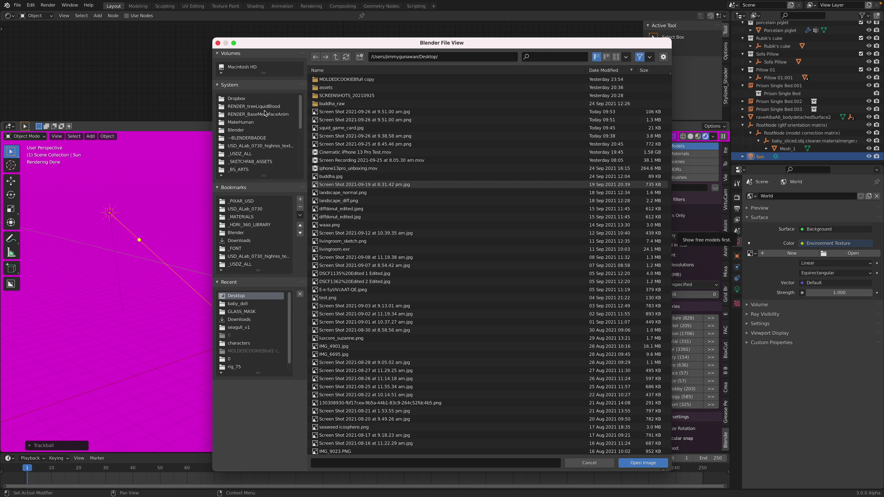
pyautogui.click(267, 225)
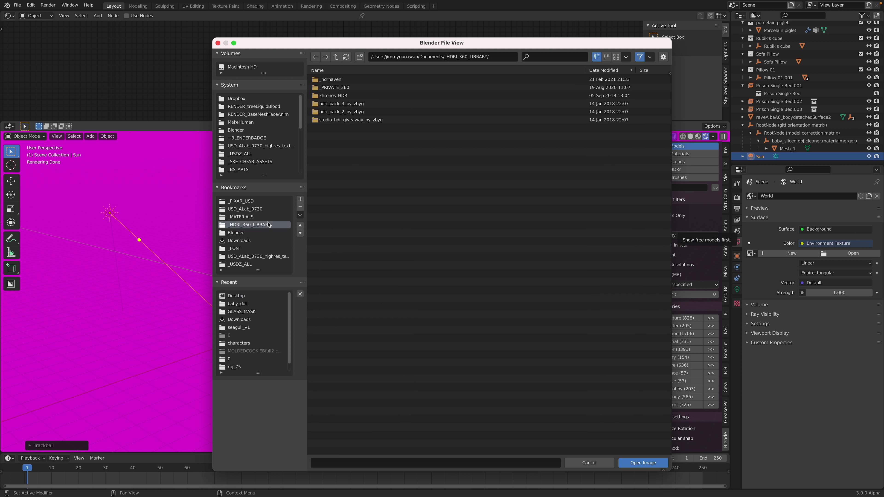
pyautogui.doubleClick(352, 104)
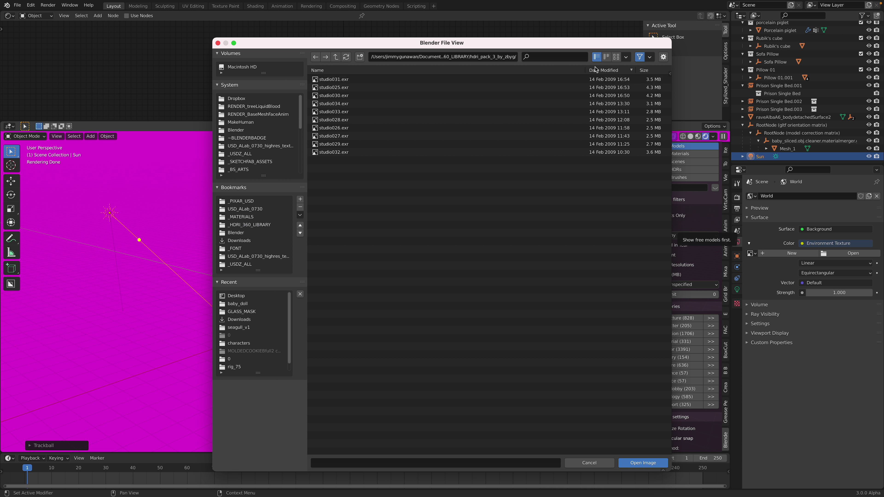
pyautogui.click(618, 58)
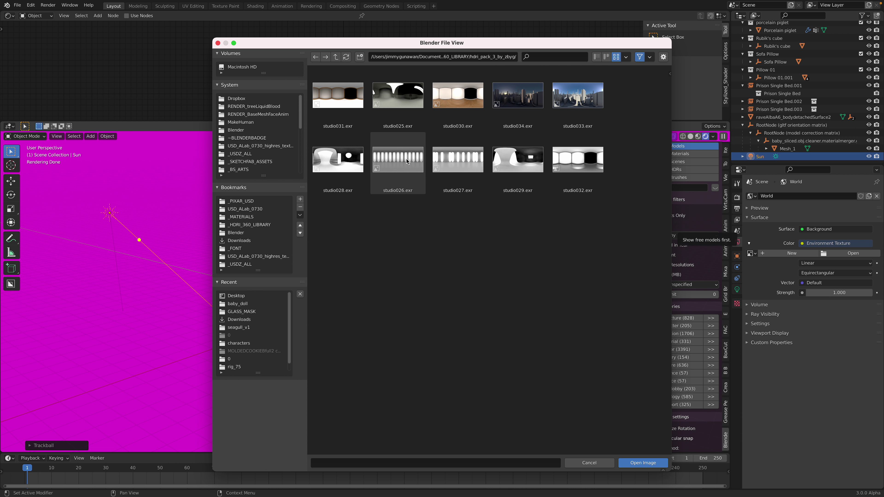
pyautogui.doubleClick(455, 105)
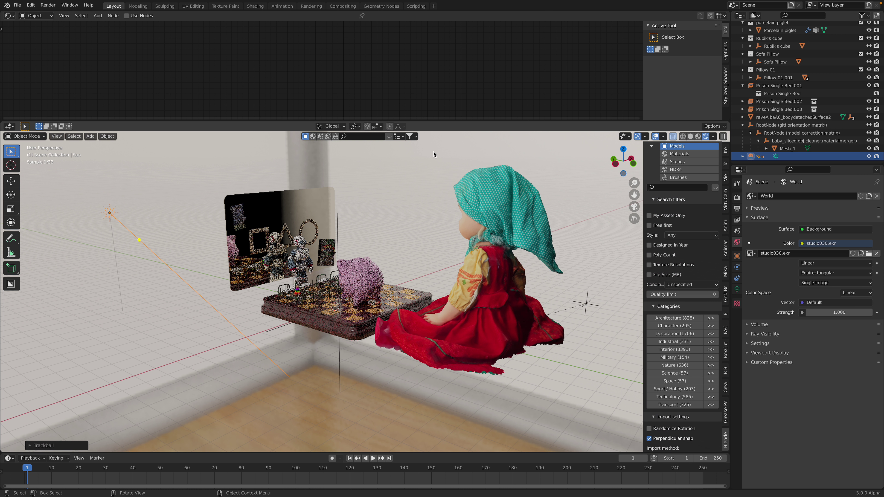
# Deselect the Sun light and save the file with the new HDRI lighting.
pyautogui.click(397, 221)
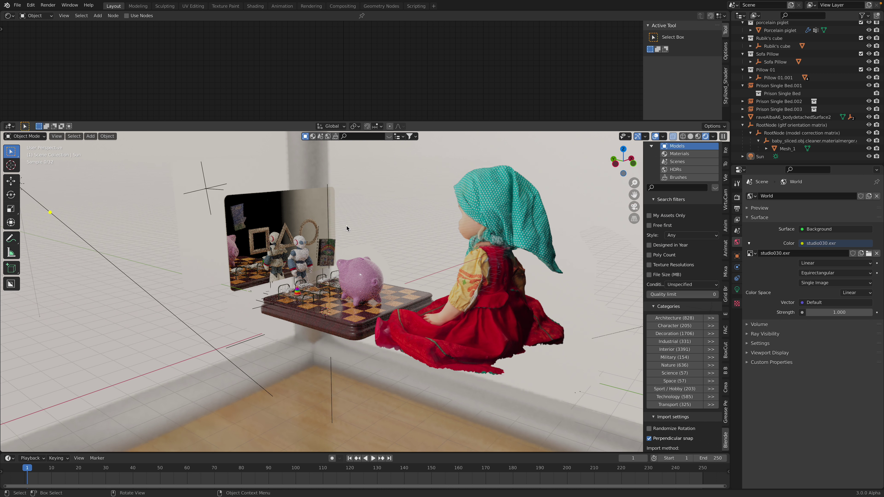
pyautogui.scroll(3, 352, 226)
pyautogui.hotkey('ctrl', 's')
pyautogui.moveTo(532, 257); pyautogui.dragTo(403, 228, button='middle')
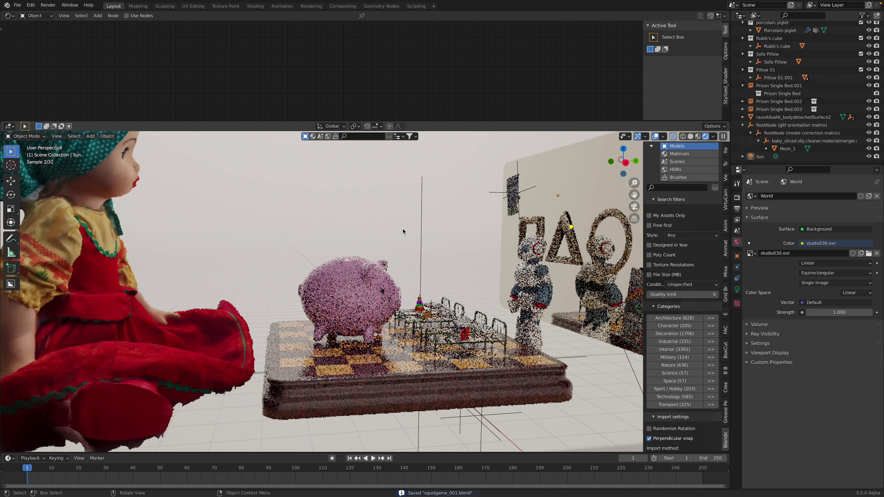
pyautogui.scroll(-3, 462, 257)
pyautogui.moveTo(461, 257); pyautogui.dragTo(469, 256, button='middle')
pyautogui.scroll(1, 469, 256)
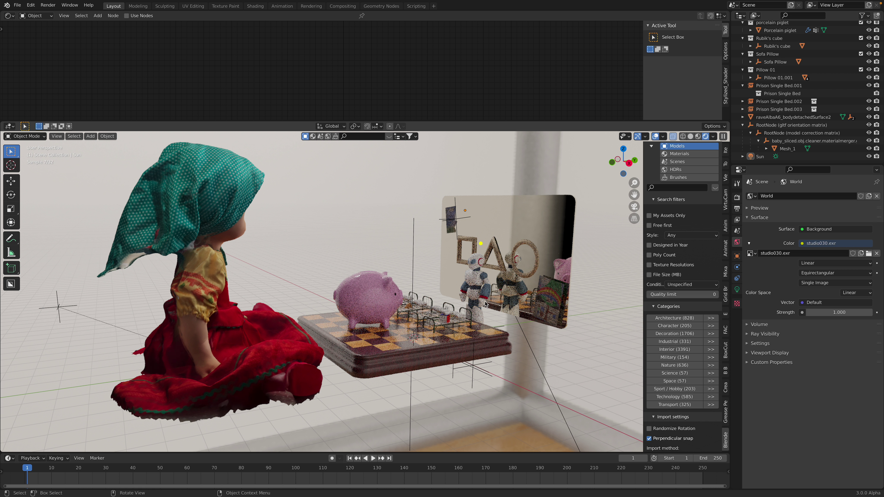
# Add a plane and scale it up into a floor extending beyond the chessboard and doll, then save.
pyautogui.moveTo(486, 304); pyautogui.dragTo(380, 265, button='middle')
pyautogui.hotkey('shift', 'a')
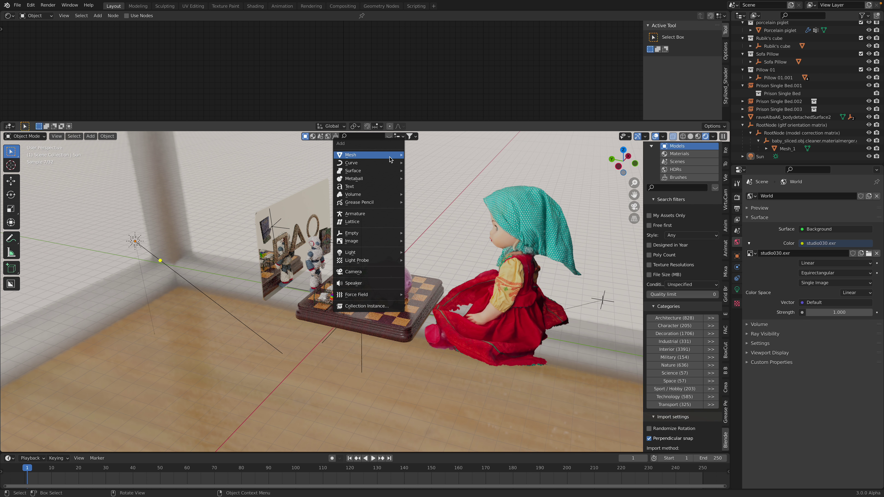
pyautogui.moveTo(390, 159)
pyautogui.click(422, 155)
pyautogui.press('s')
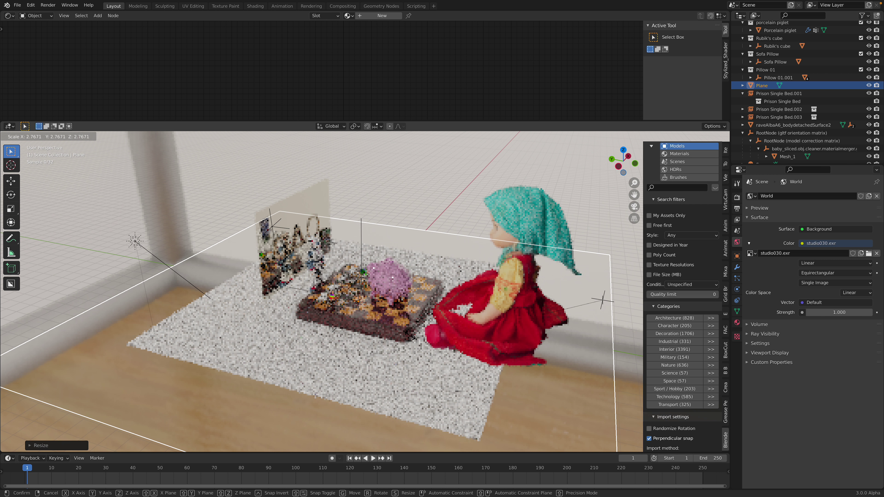
pyautogui.click(424, 263)
pyautogui.moveTo(423, 263); pyautogui.dragTo(391, 256, button='middle')
pyautogui.click(397, 185)
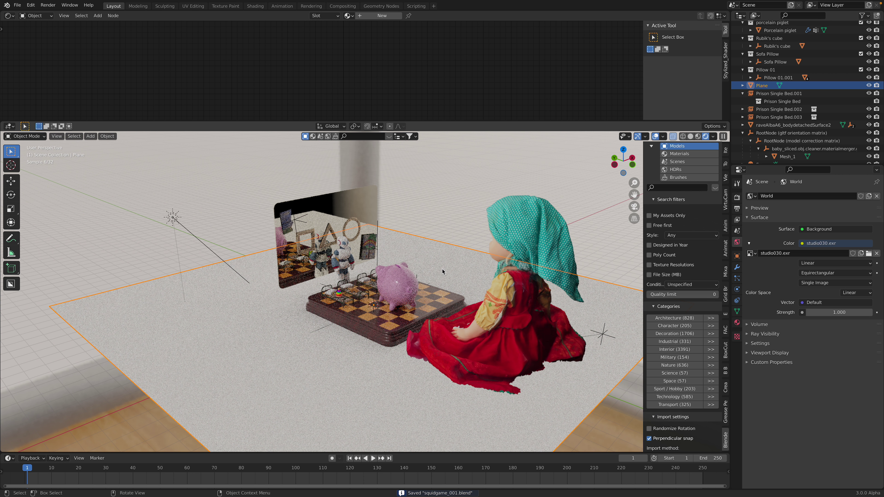
# Enlarge the 3D viewport and look through BlenderKit's asset types, search filters and categories.
pyautogui.moveTo(443, 272); pyautogui.dragTo(405, 259, button='middle')
pyautogui.scroll(3, 453, 257)
pyautogui.moveTo(508, 254); pyautogui.dragTo(591, 227, button='middle')
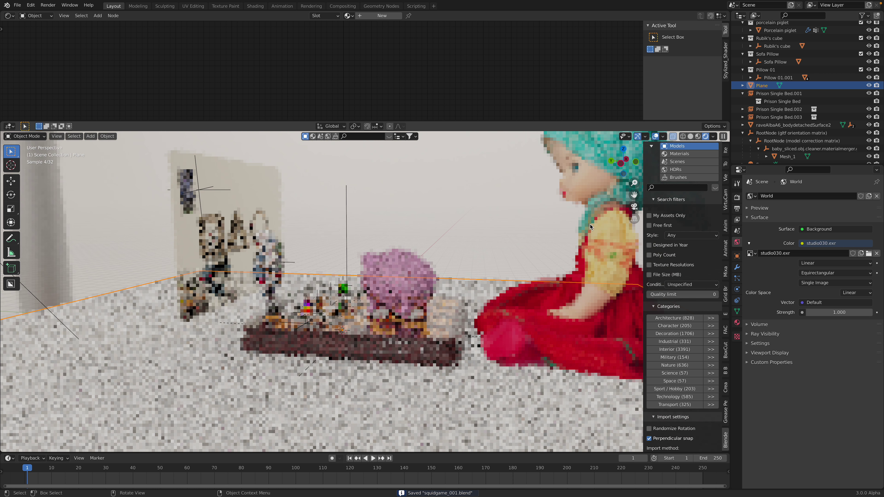
pyautogui.moveTo(623, 121); pyautogui.dragTo(628, 53)
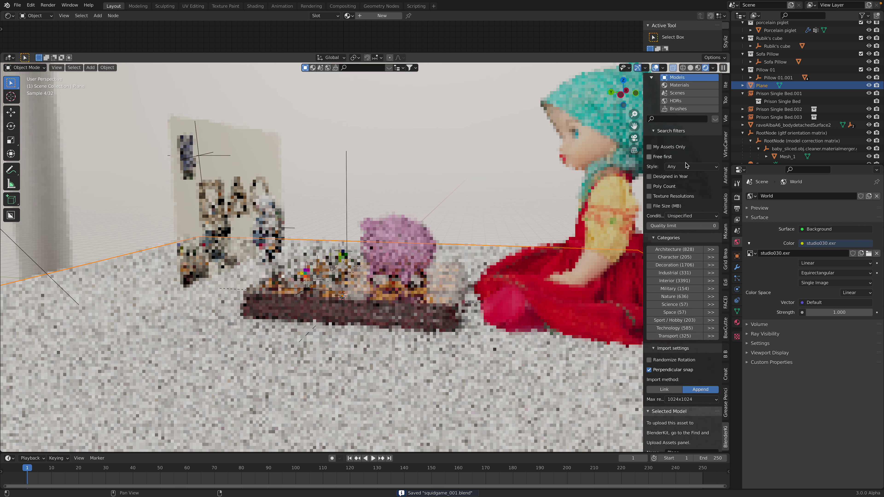
pyautogui.scroll(8, 686, 165)
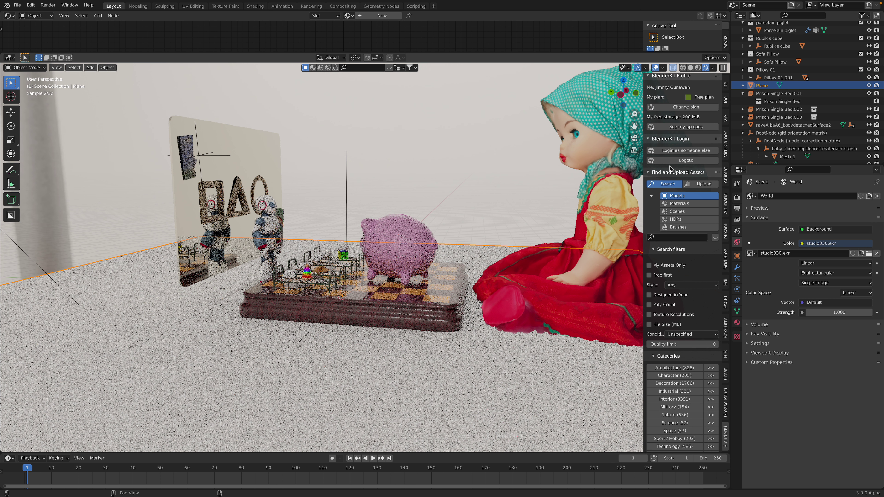
pyautogui.scroll(1, 686, 148)
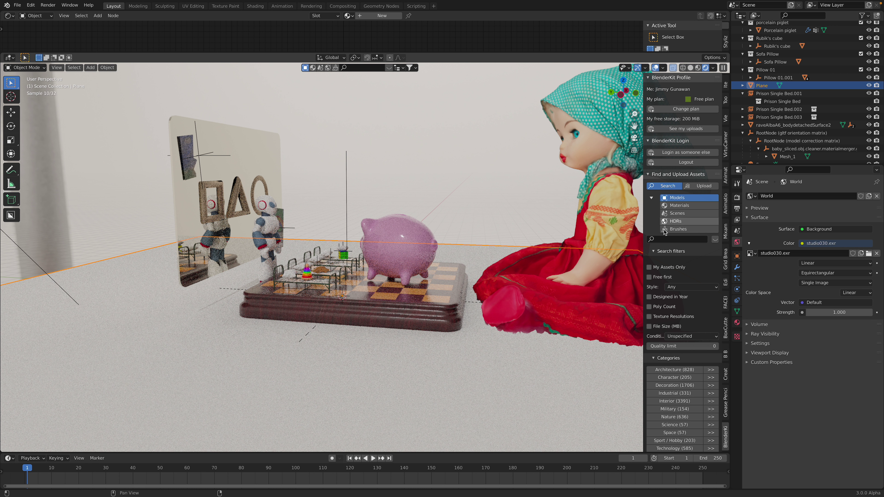
pyautogui.scroll(-7, 665, 232)
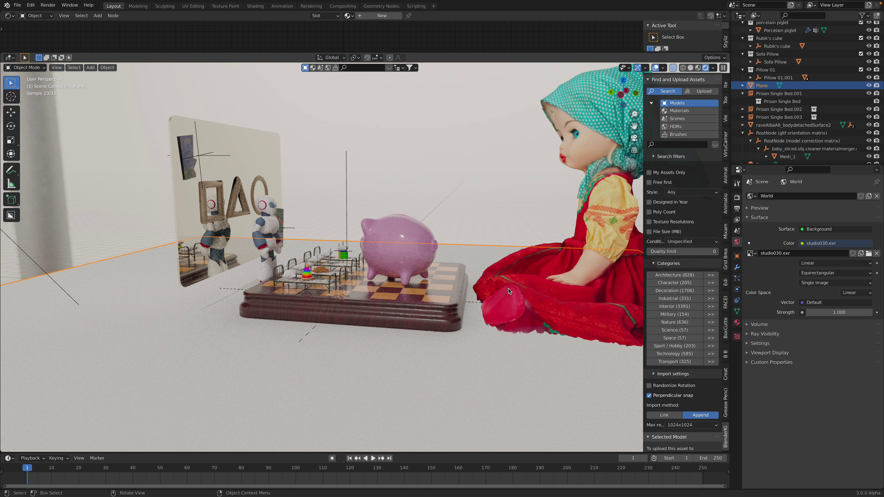
pyautogui.scroll(-2, 689, 309)
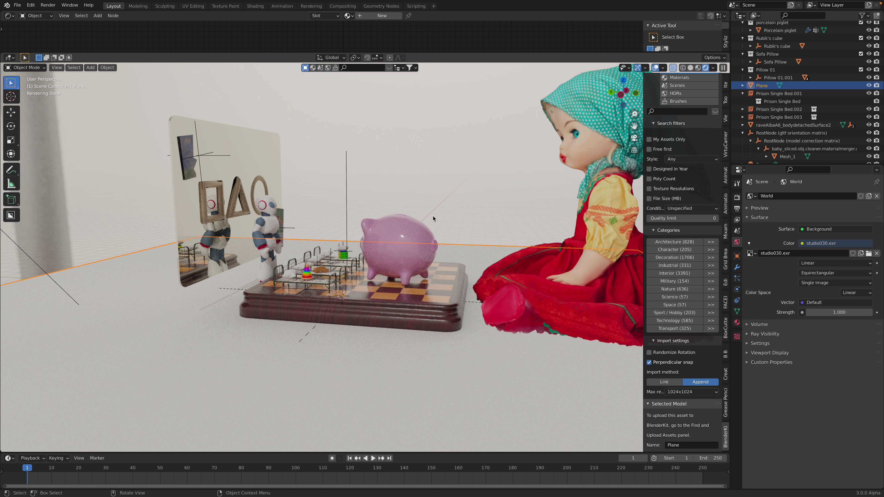
# Deselect the floor plane, save the file and widen the 3D viewport.
pyautogui.moveTo(417, 240); pyautogui.dragTo(434, 248, button='middle')
pyautogui.moveTo(323, 241); pyautogui.dragTo(424, 230, button='middle')
pyautogui.moveTo(400, 155); pyautogui.dragTo(358, 222, button='middle')
pyautogui.click(382, 165)
pyautogui.hotkey('ctrl', 's')
pyautogui.scroll(3, 353, 224)
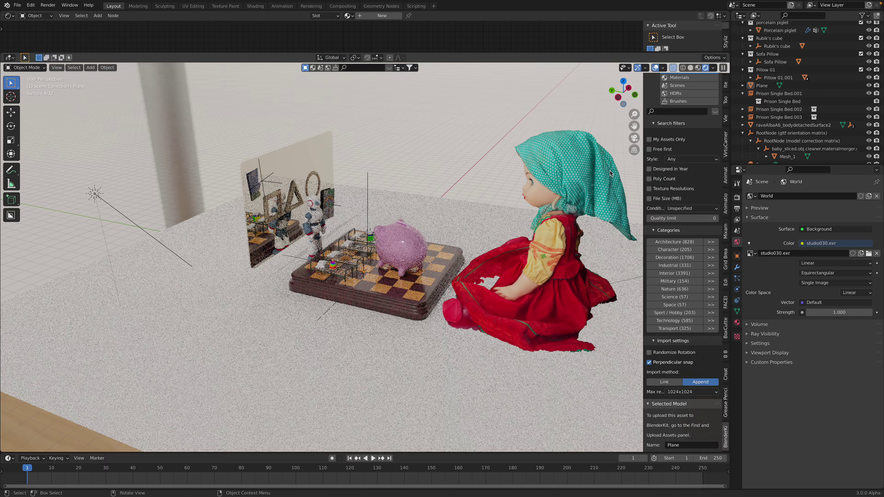
pyautogui.moveTo(730, 126); pyautogui.dragTo(757, 126)
pyautogui.moveTo(486, 154); pyautogui.dragTo(466, 116, button='middle')
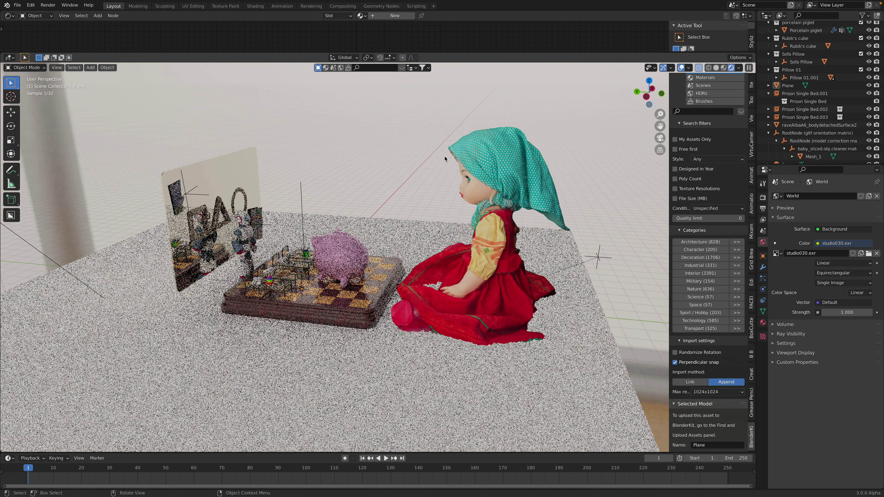
pyautogui.moveTo(445, 159); pyautogui.dragTo(403, 163, button='middle')
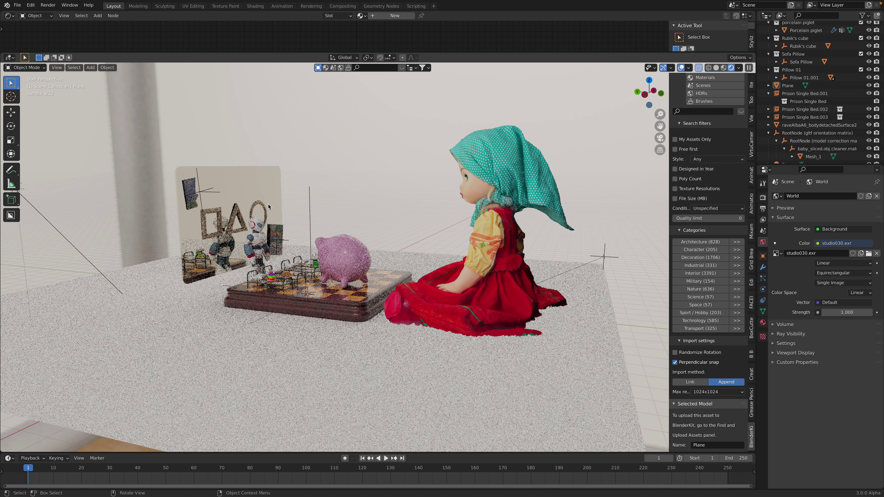
# Examine the material nodes of the Squid Game card and the child's drawing, giving the shader editor more height.
pyautogui.click(272, 199)
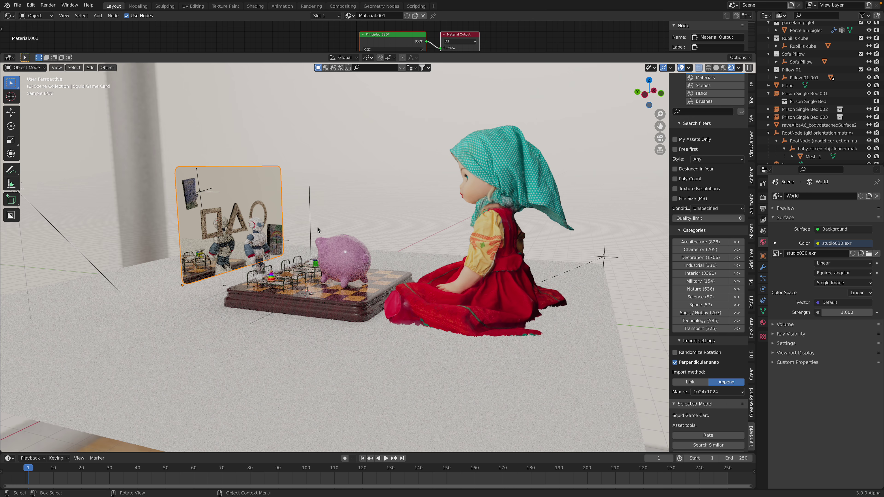
pyautogui.click(281, 231)
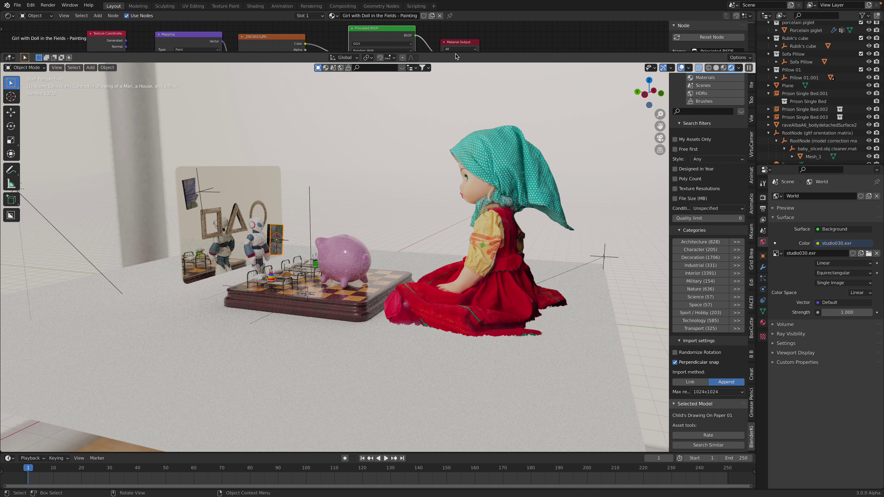
pyautogui.moveTo(455, 53); pyautogui.dragTo(453, 89)
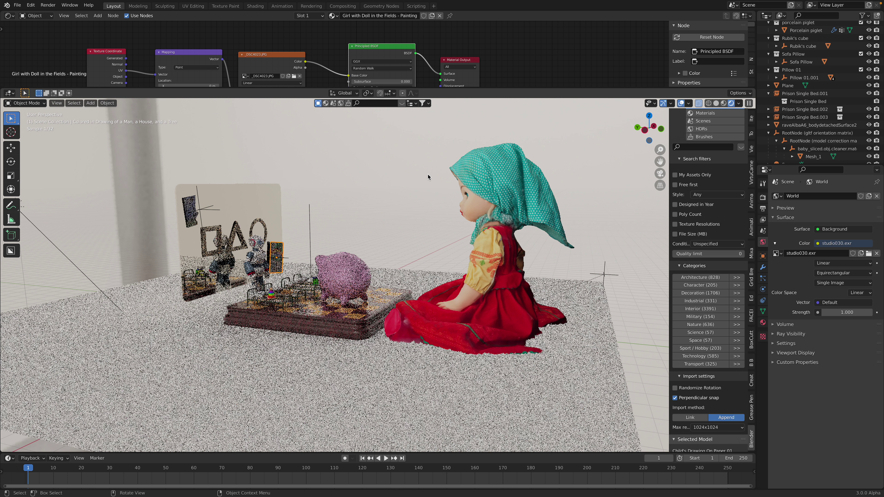
pyautogui.moveTo(427, 174)
pyautogui.mouseDown(button='middle')
pyautogui.moveTo(441, 173)
pyautogui.moveTo(360, 204)
pyautogui.moveTo(413, 218)
pyautogui.moveTo(238, 219)
pyautogui.moveTo(424, 218)
pyautogui.mouseUp(button='middle')
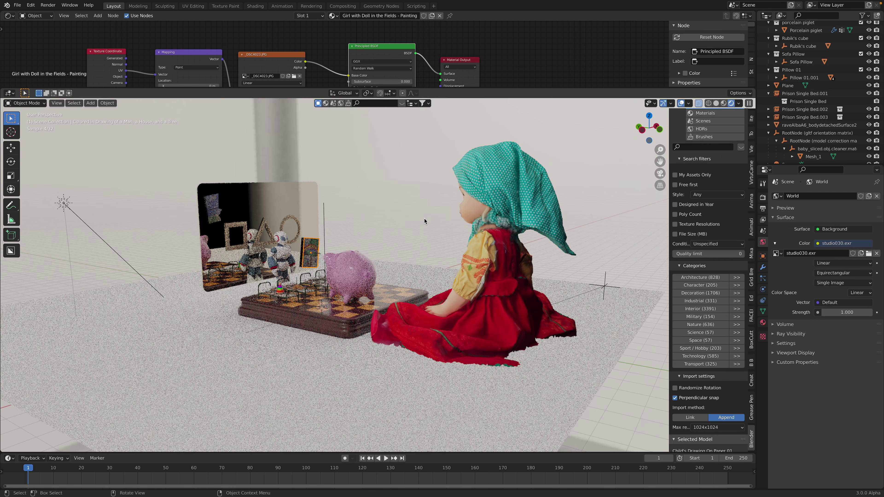
pyautogui.moveTo(710, 7)
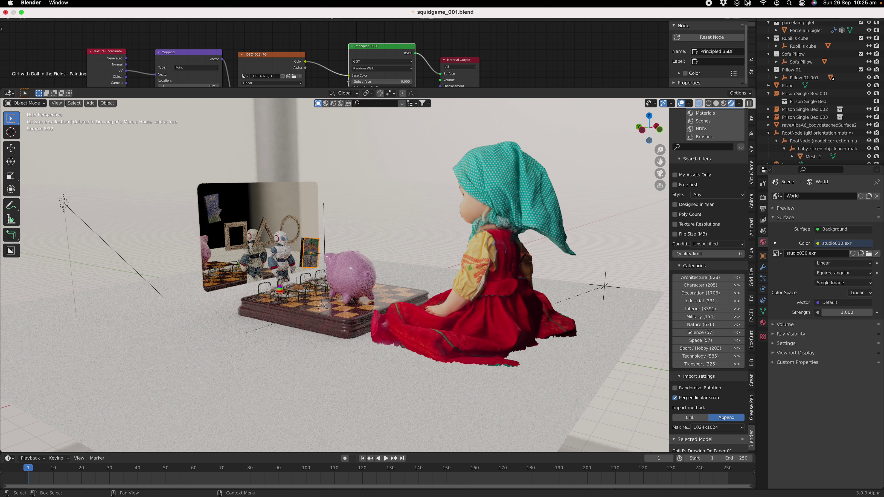